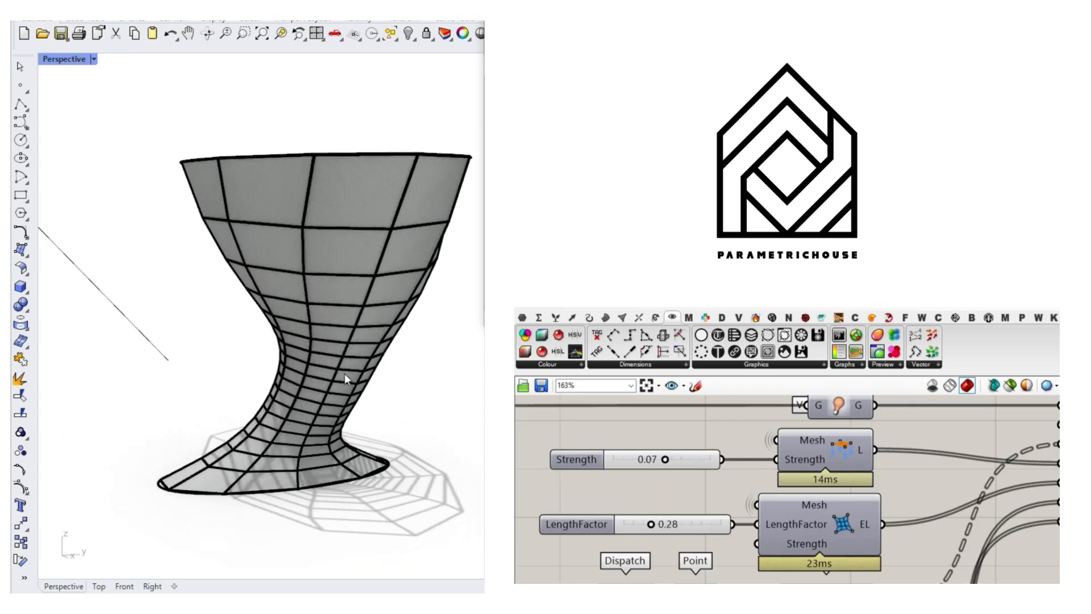
Set the wind multiplier B to 0.037 and move the wind's reference point beside the vase mesh.
right_click_drag(347, 380, 353, 333)
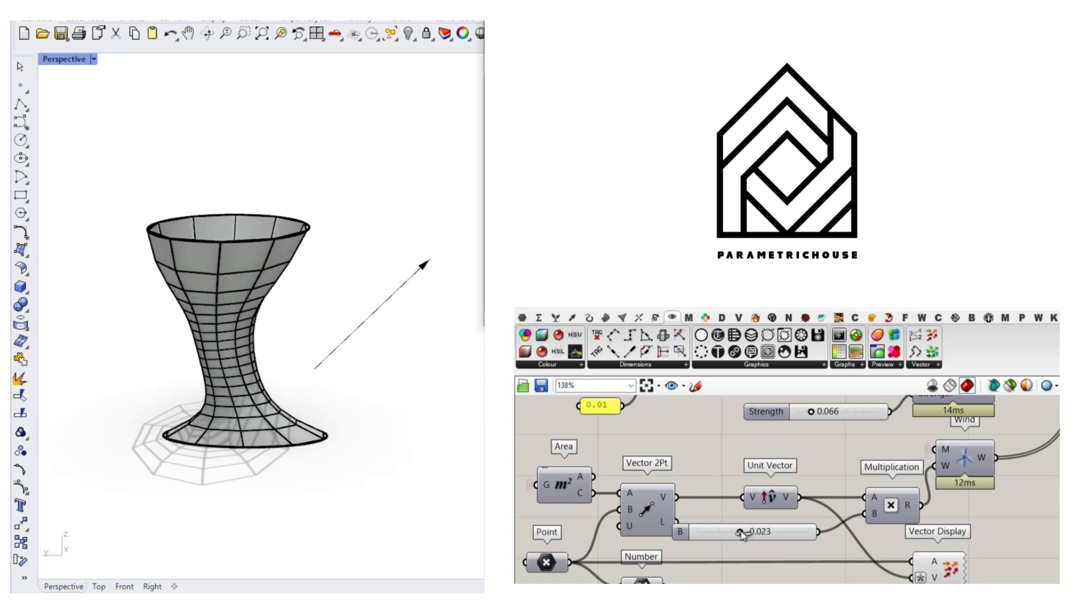
left_click_drag(741, 533, 773, 532)
right_click_drag(336, 288, 158, 294)
left_click(210, 372)
mouse_move(211, 348)
left_mouse_down()
mouse_move(209, 290)
mouse_move(381, 338)
left_mouse_up()
left_click(378, 376)
right_click_drag(329, 392, 401, 341)
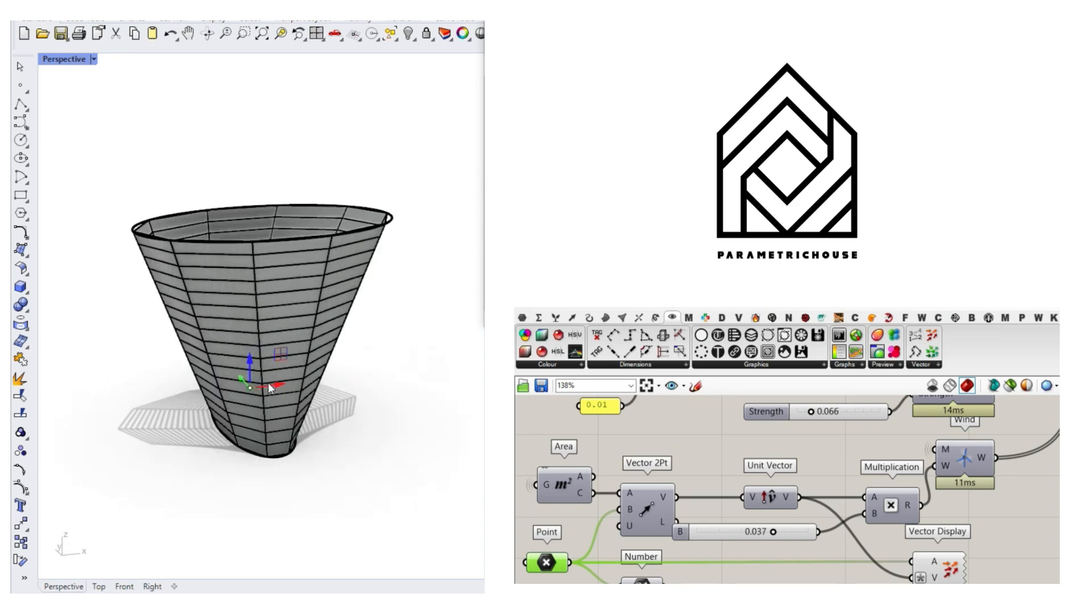
right_click_drag(319, 347, 356, 341)
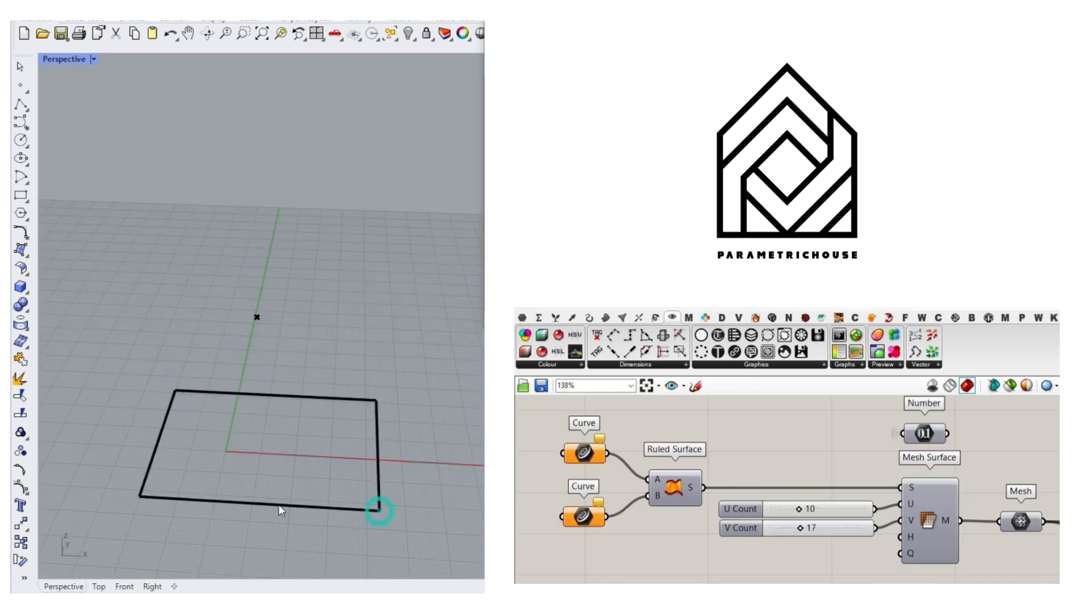
Finish the base rectangle on the ground plane and reset the solver simulation.
left_click_drag(378, 512, 269, 349)
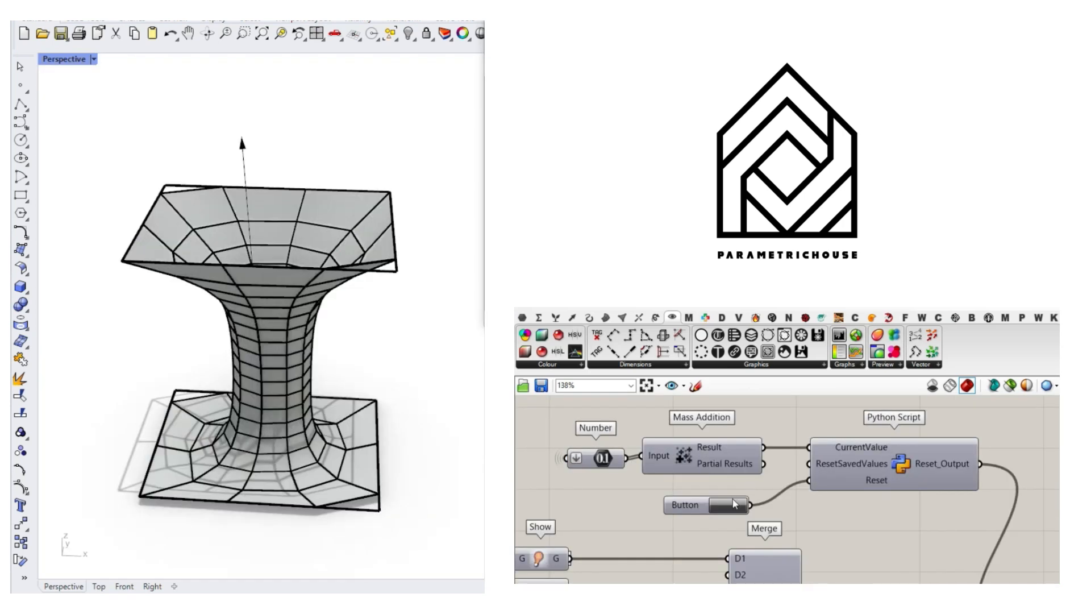
left_click(733, 504)
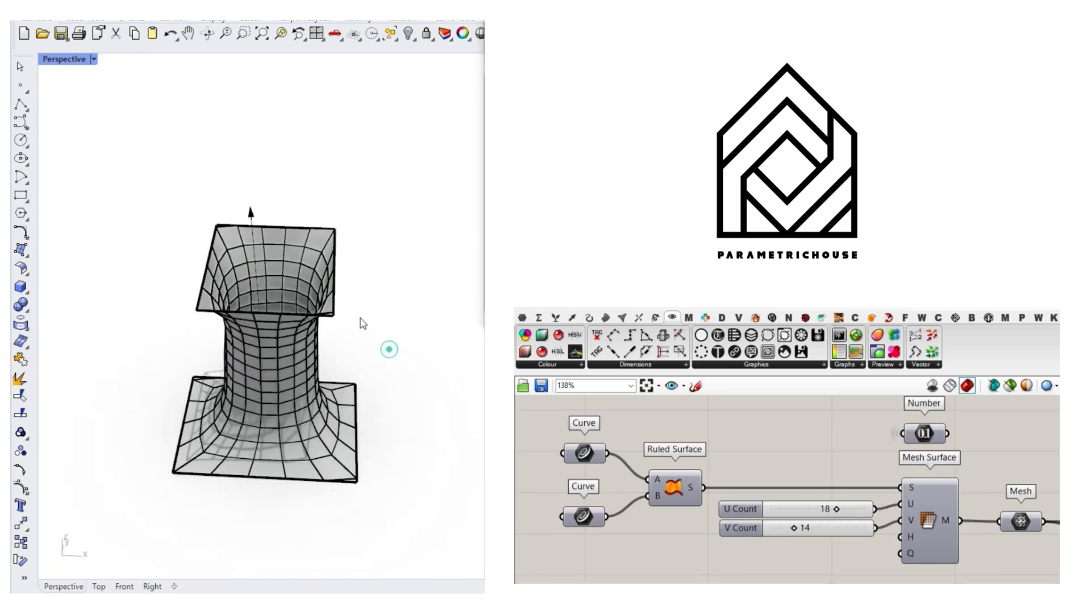
Move the top rectangle curve sideways and upward to reshape the relaxed mesh column.
left_click(256, 266)
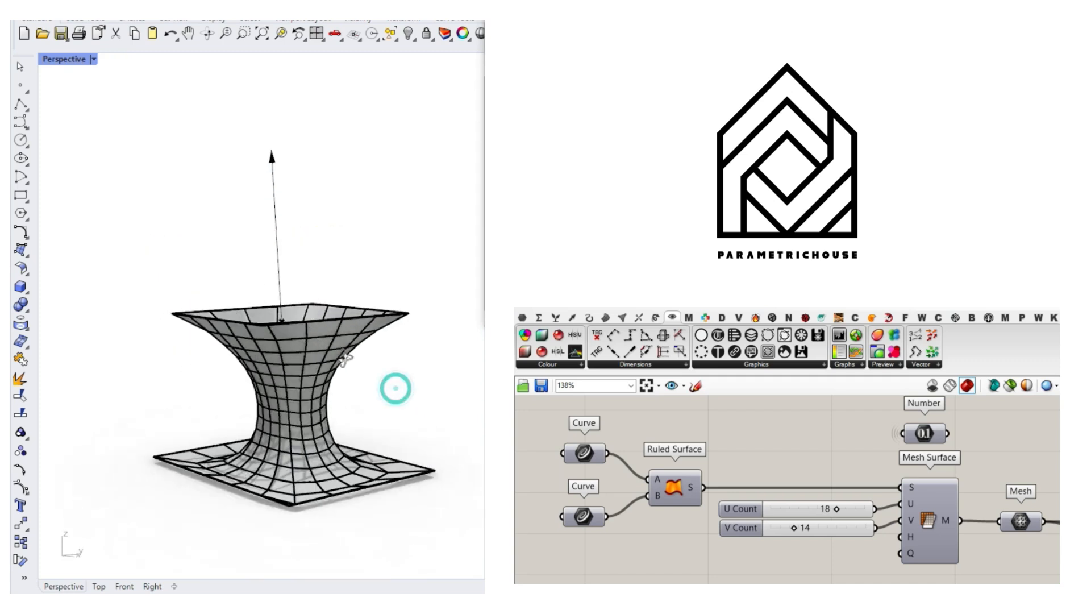
left_click(335, 322)
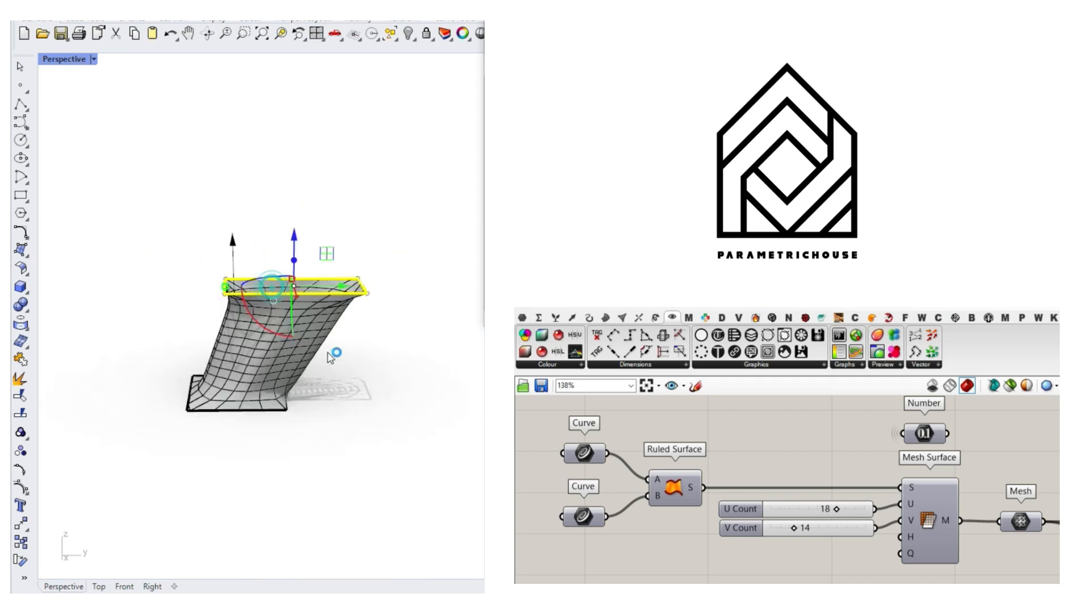
left_click(329, 358)
left_click(291, 296)
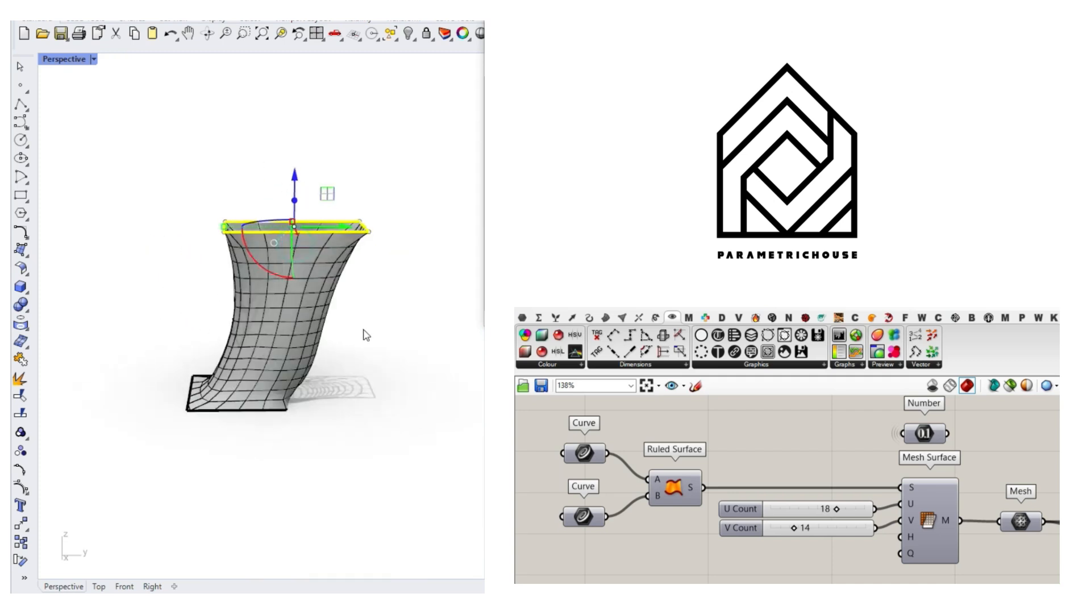
left_click(363, 330)
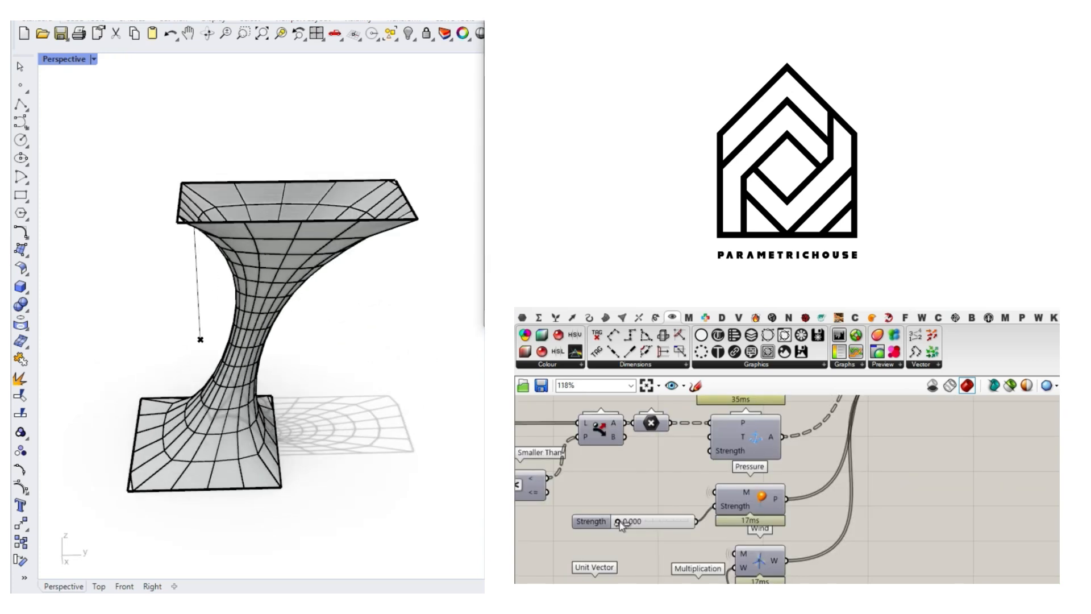
Set the Pressure strength to 0.065 and the wind multiplier B to 0.046.
left_click_drag(621, 519, 632, 524)
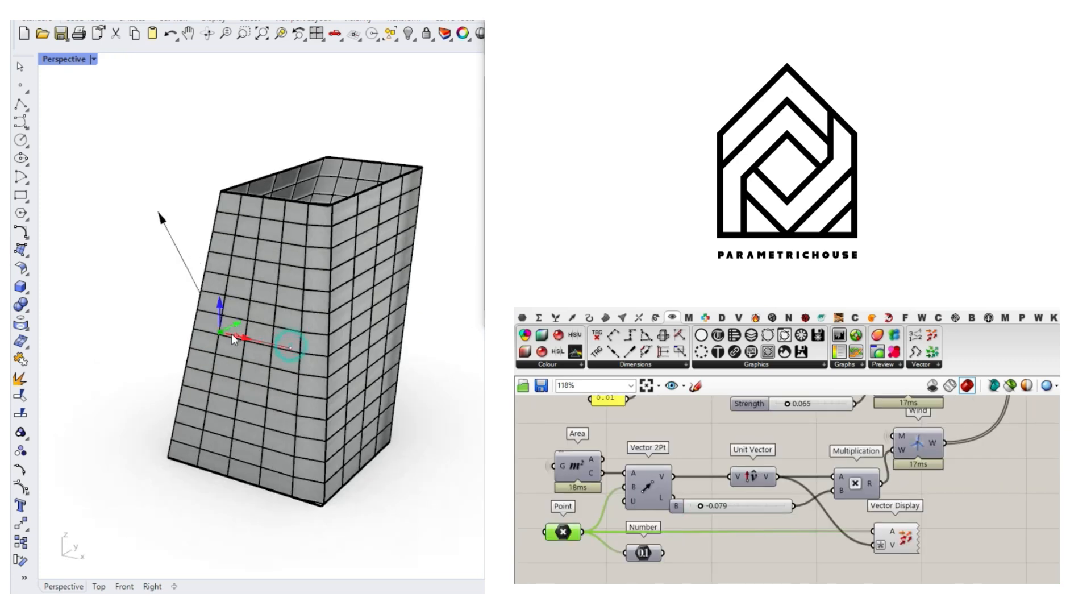
left_click(457, 316)
left_click_drag(700, 506, 756, 510)
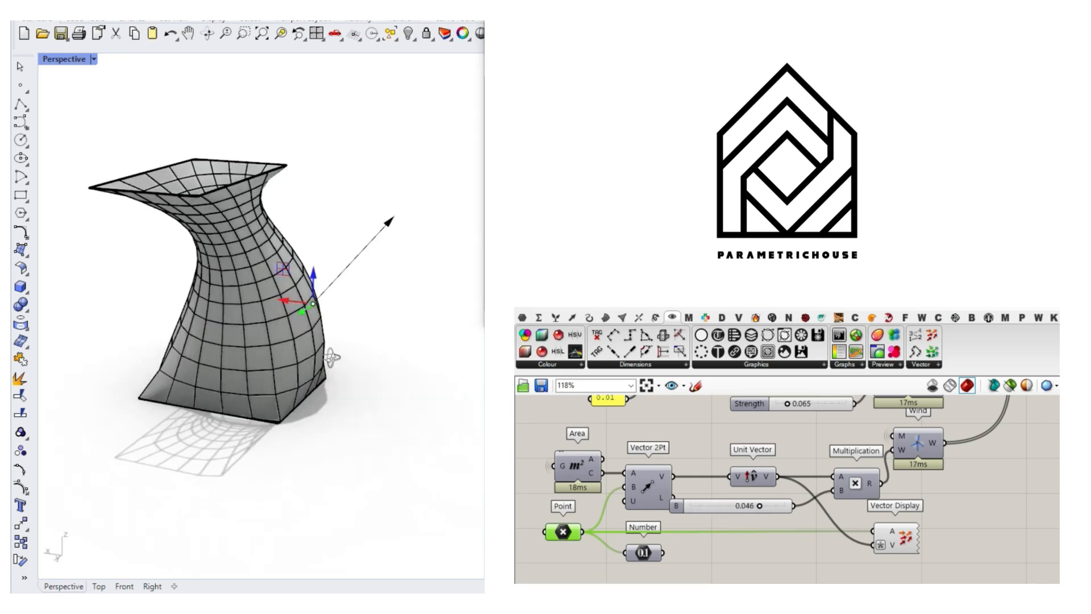
right_click_drag(332, 360, 414, 353)
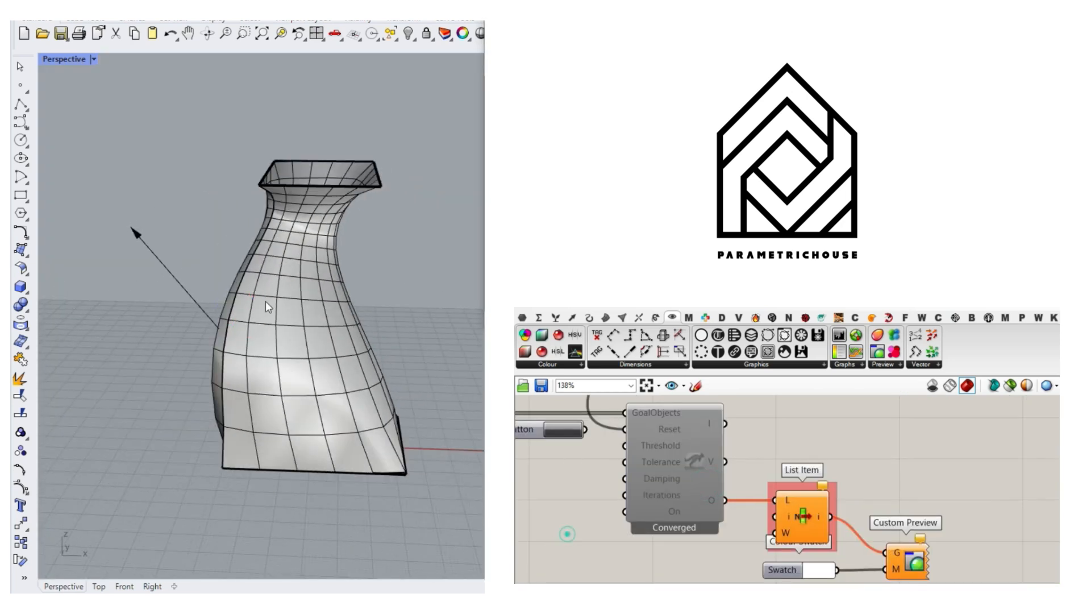
right_click_drag(268, 307, 230, 299)
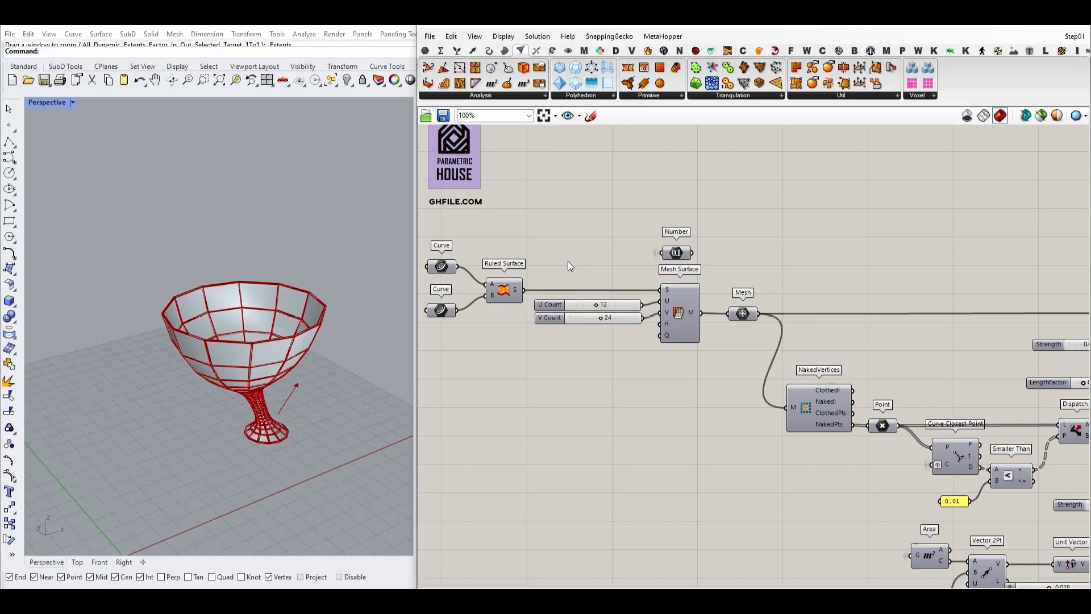
Turn off the preview of all components in the definition.
right_click_drag(537, 268, 593, 257)
right_click_drag(204, 378, 257, 339)
scroll(292, 347, "up", 3)
scroll(888, 344, "down", 4)
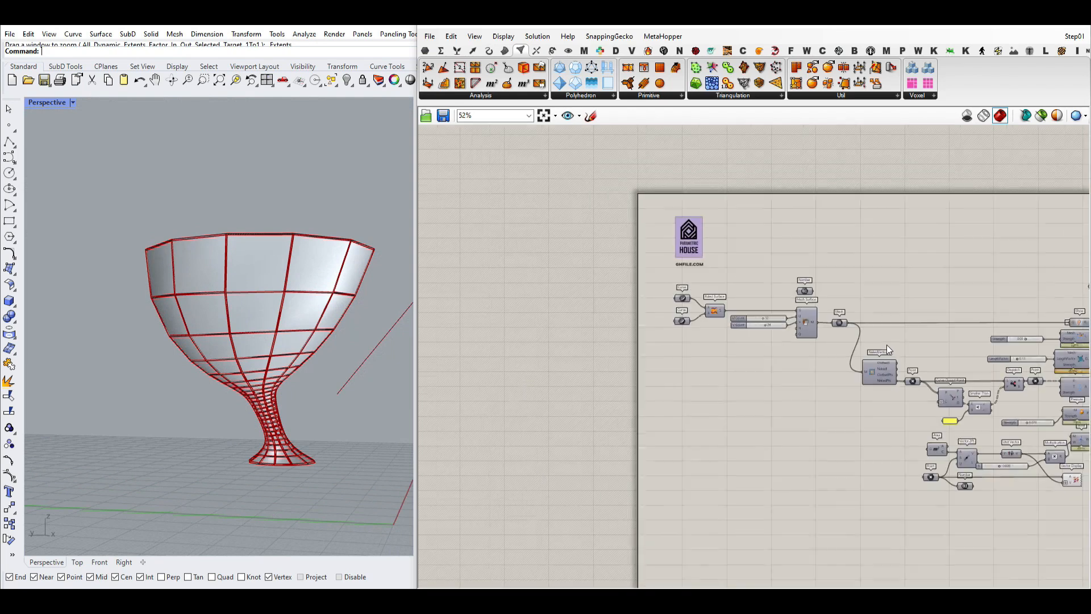
right_click_drag(887, 344, 735, 336)
right_click_drag(647, 321, 705, 348)
scroll(701, 349, "down", 5)
left_click_drag(949, 425, 645, 302)
right_click(691, 256)
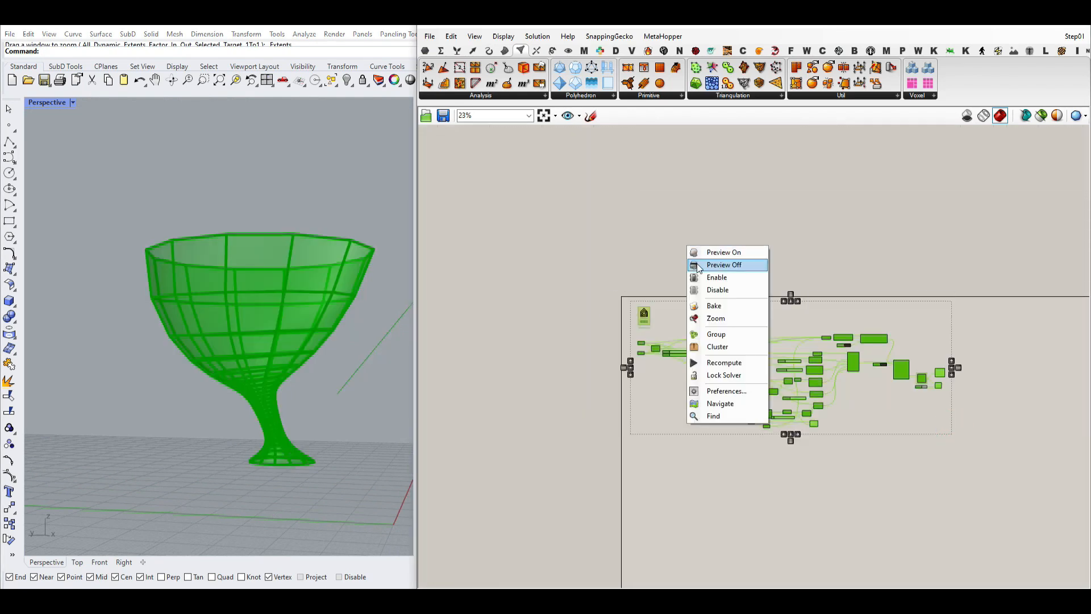
left_click(697, 260)
Turn on the preview of the two Curve components that feed the Ruled Surface.
scroll(639, 294, "up", 10)
right_click(639, 295)
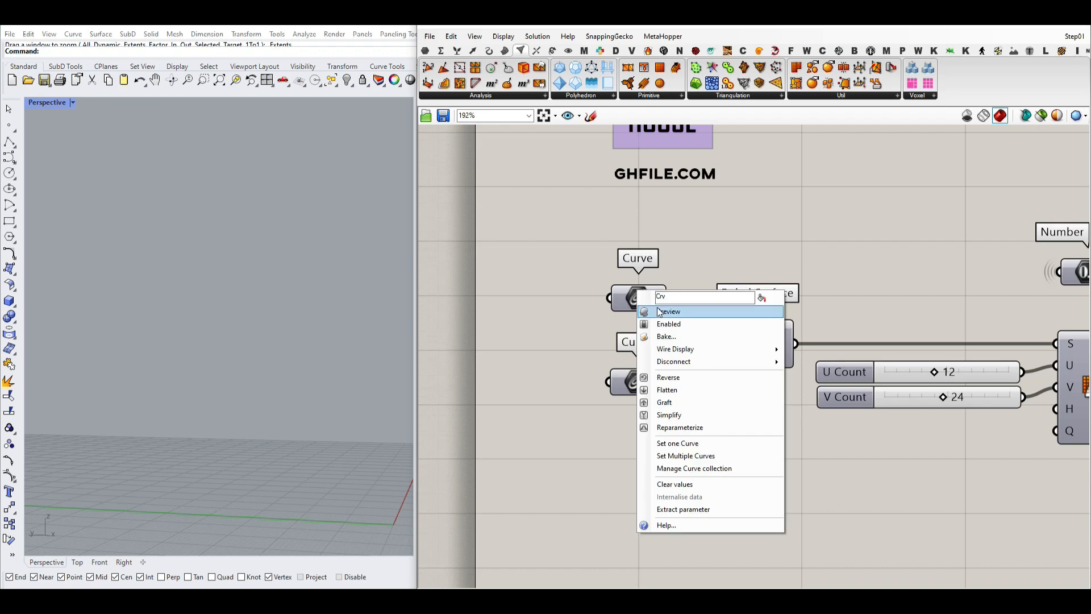
left_click(659, 311)
right_click(644, 382)
left_click(671, 380)
scroll(250, 291, "down", 6)
right_click_drag(250, 291, 230, 390)
scroll(214, 342, "up", 4)
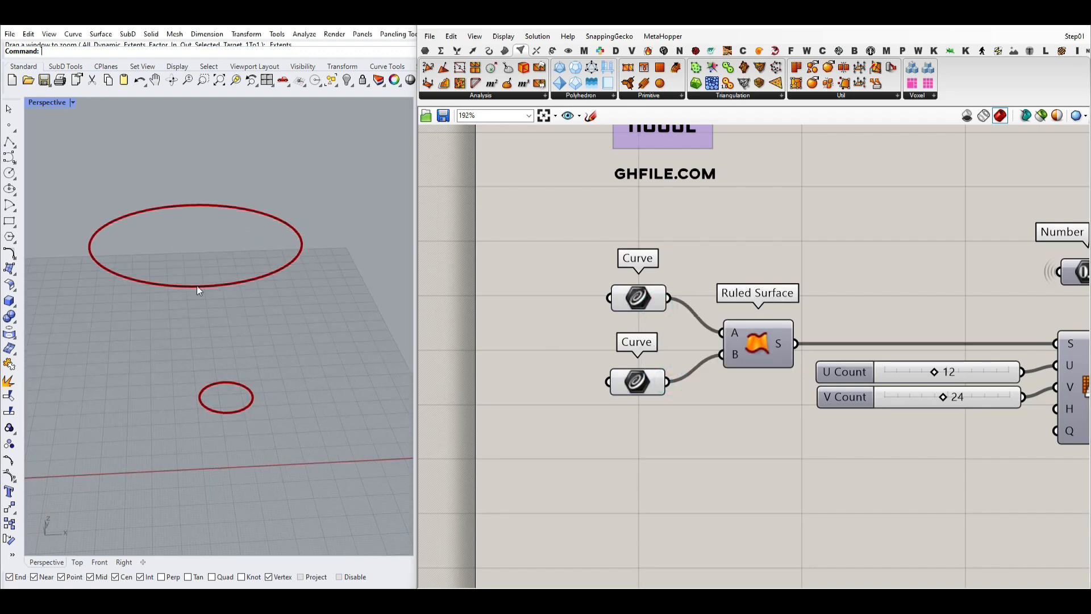
Look up Ruled Surface among the freeform surface components and turn on the preview of the existing one.
left_click(638, 306)
left_click(634, 384)
left_click(653, 447)
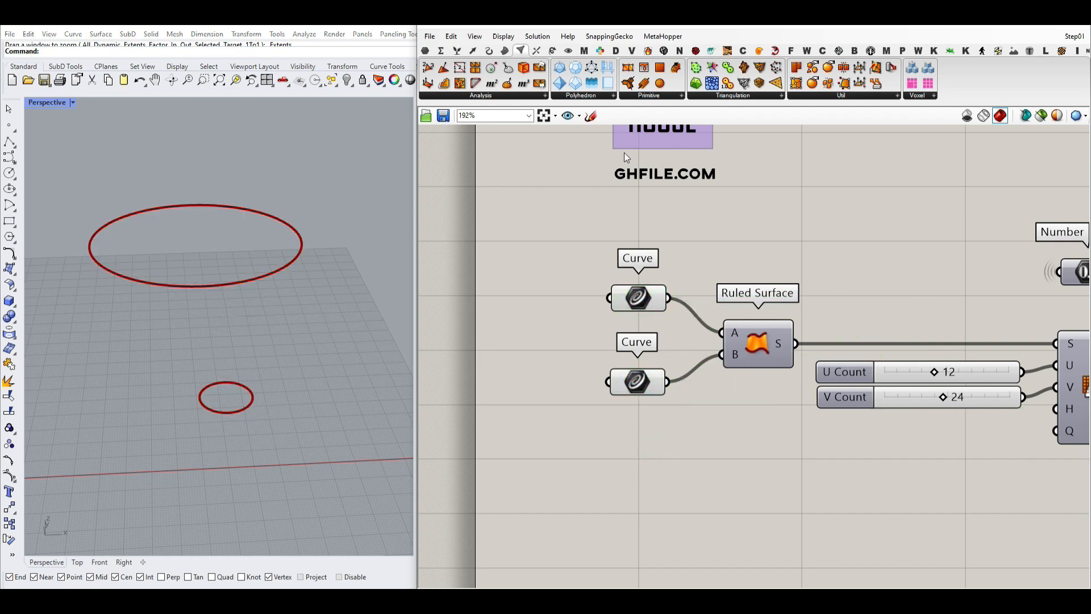
left_click(505, 51)
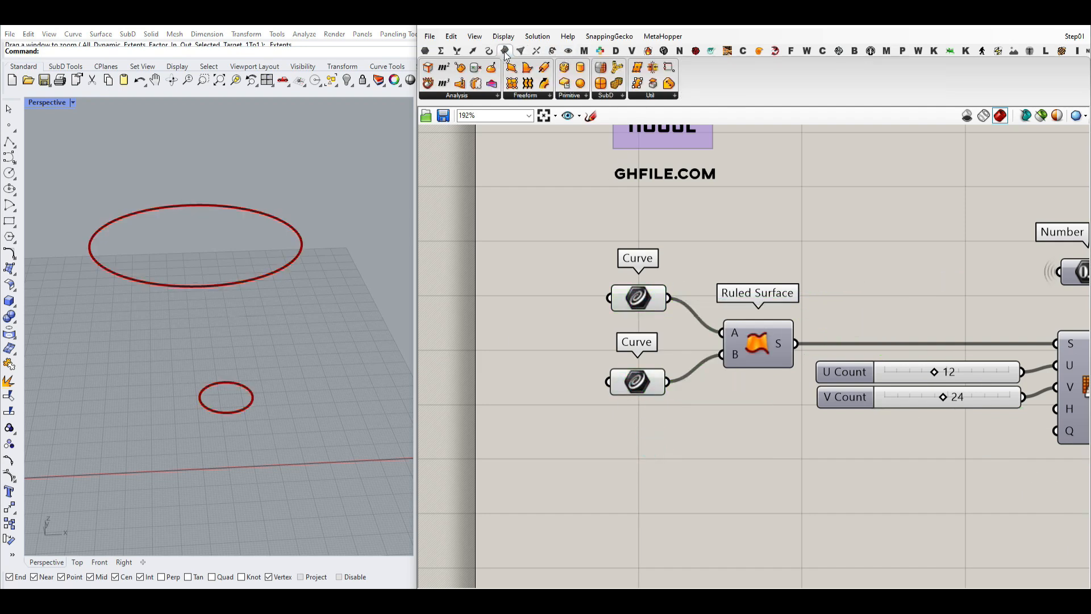
left_click(535, 97)
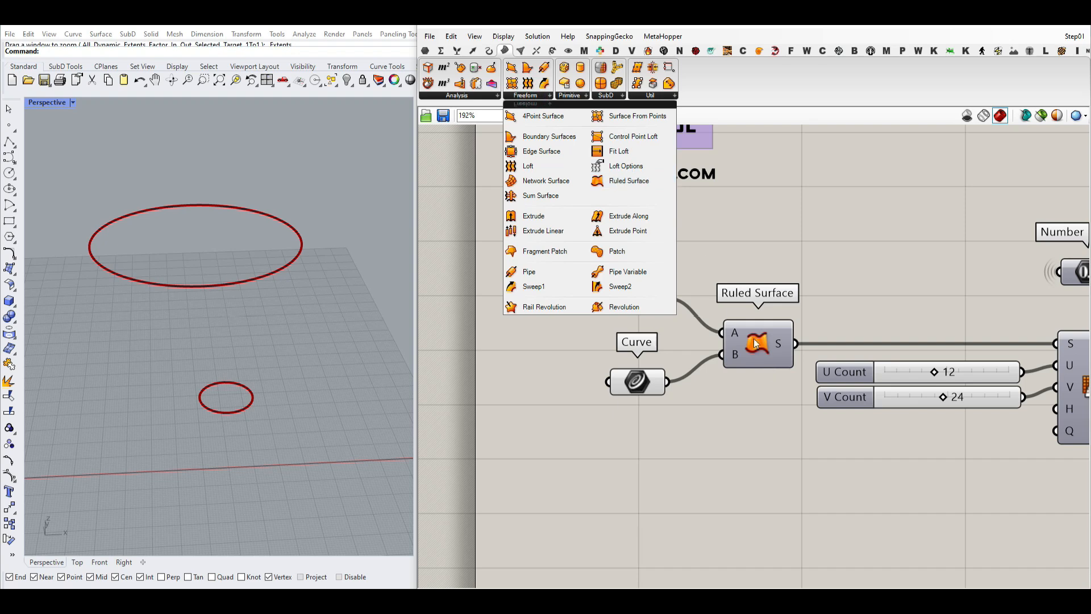
right_click(754, 339)
left_click(764, 357)
right_click_drag(219, 361, 350, 331)
scroll(256, 326, "up", 4)
right_click_drag(230, 331, 230, 357)
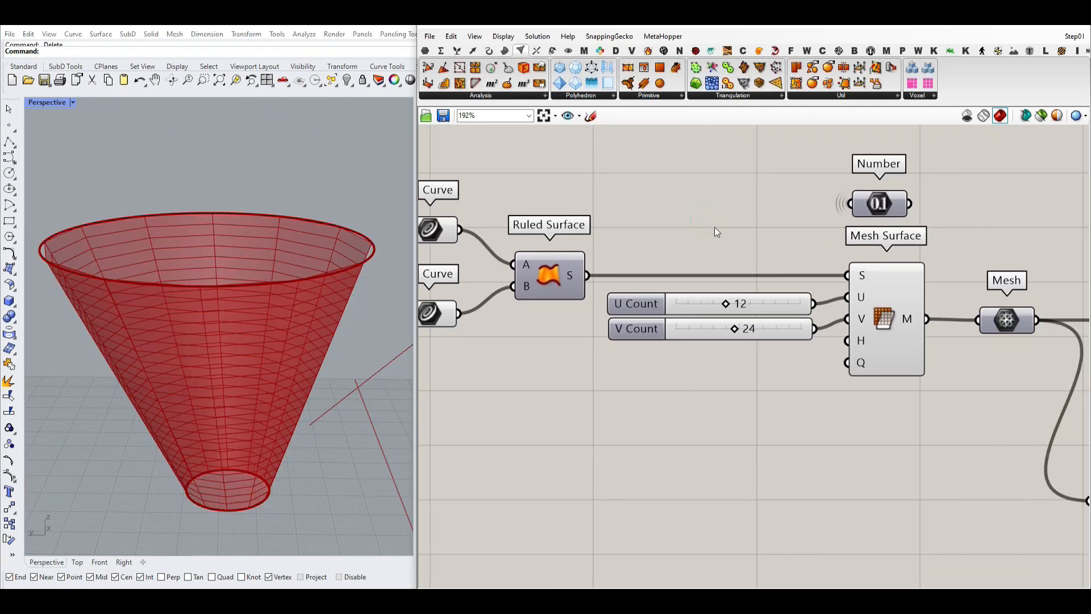
Set the Mesh Surface's U Count to 24 and V Count to 16.
left_click_drag(729, 305, 800, 304)
right_click_drag(790, 340, 758, 323)
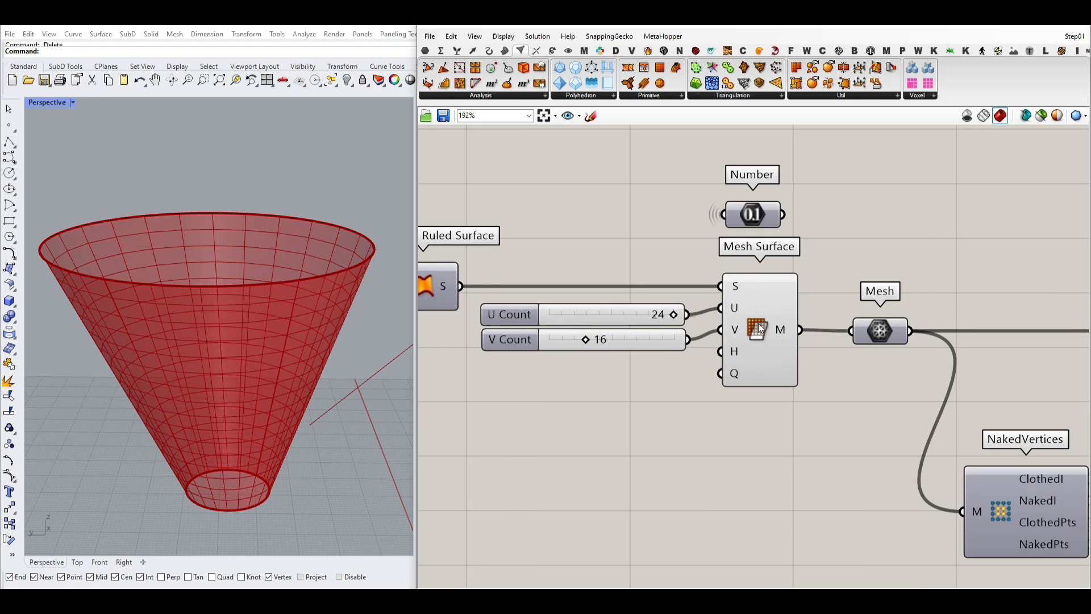
Examine the available Kangaroo solvers and how the merged goals feed the BouncySolver.
right_click_drag(818, 356, 629, 356)
scroll(695, 366, "down", 3)
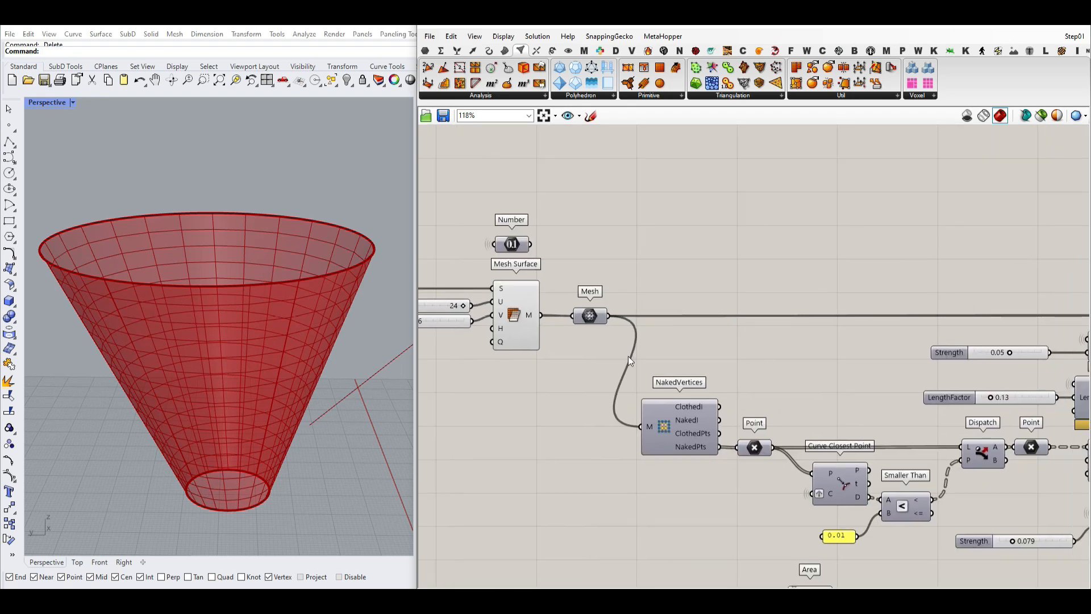
left_click(935, 51)
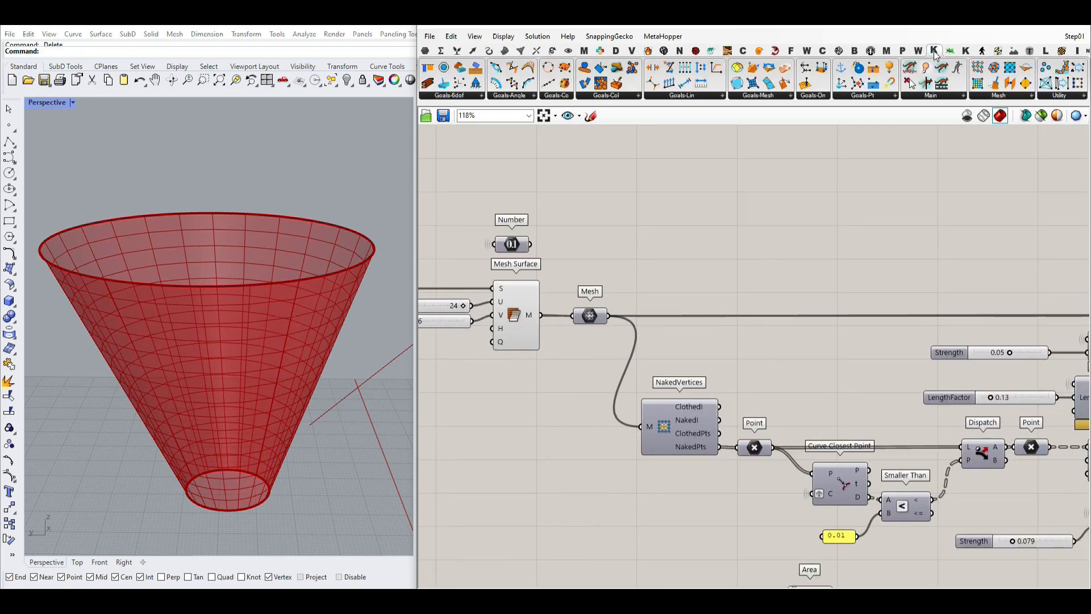
left_click(931, 97)
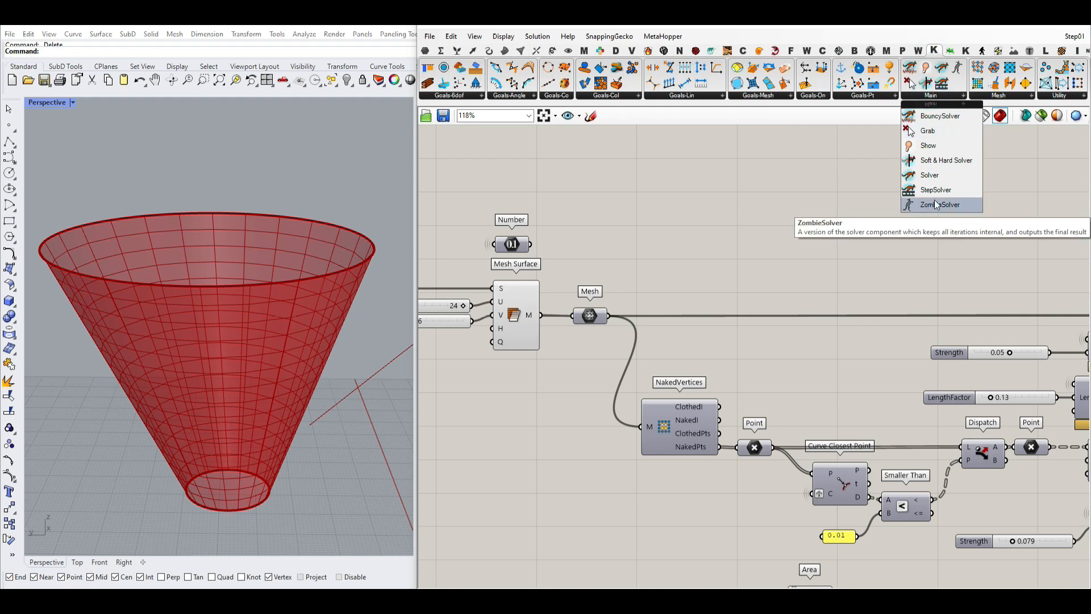
scroll(985, 278, "up", 5)
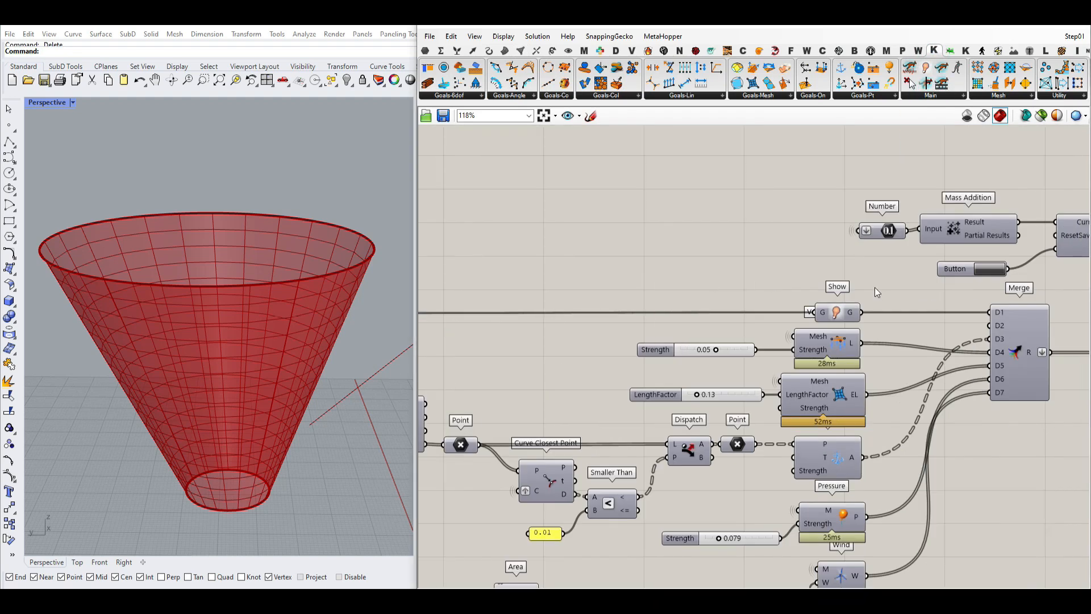
right_click_drag(933, 325, 636, 288)
right_click_drag(859, 341, 709, 271)
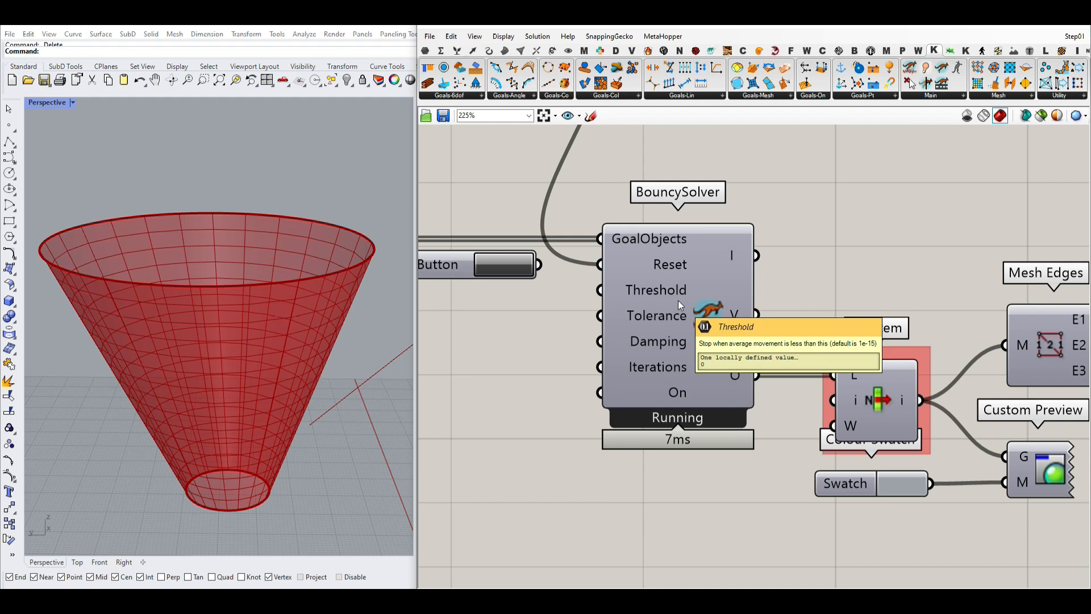
scroll(836, 248, "down", 5)
scroll(835, 248, "up", 3)
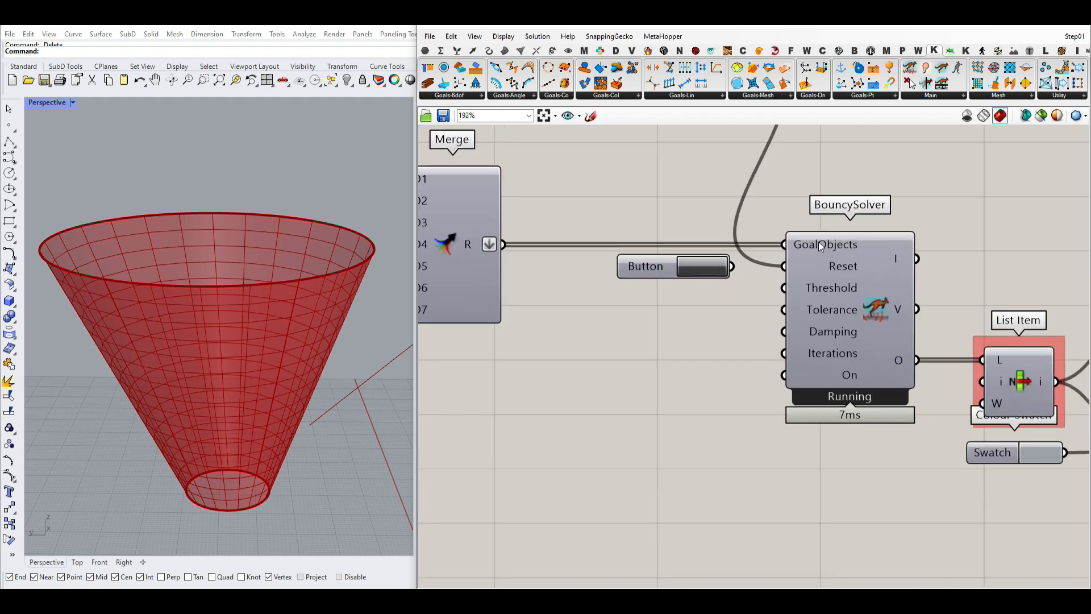
right_click_drag(582, 301, 721, 375)
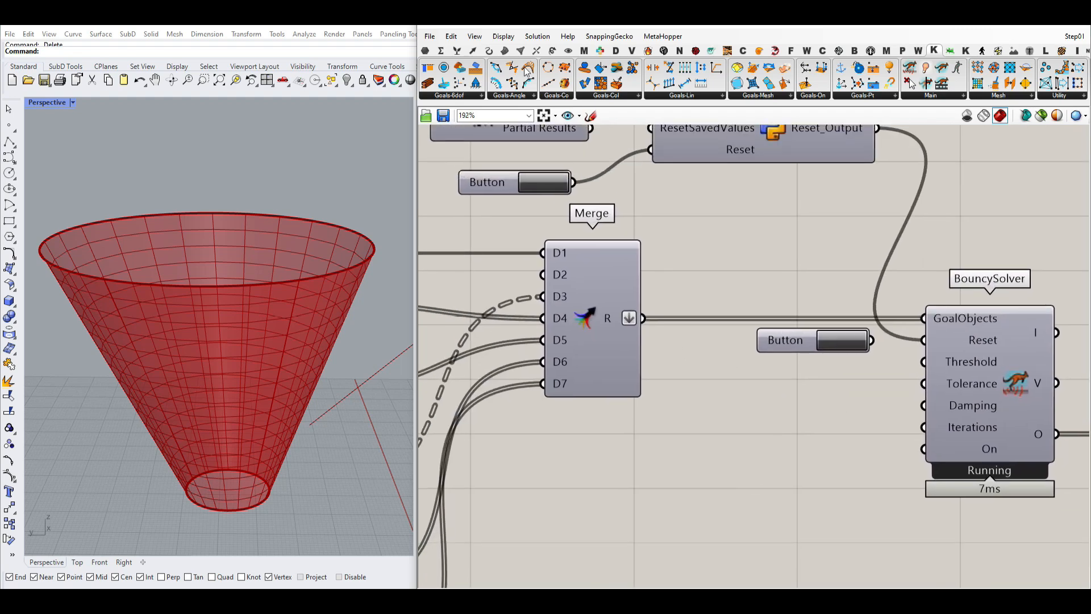
Place a Merge component below the existing one and extend it to four inputs, D1 to D4.
left_click(458, 51)
left_click(648, 96)
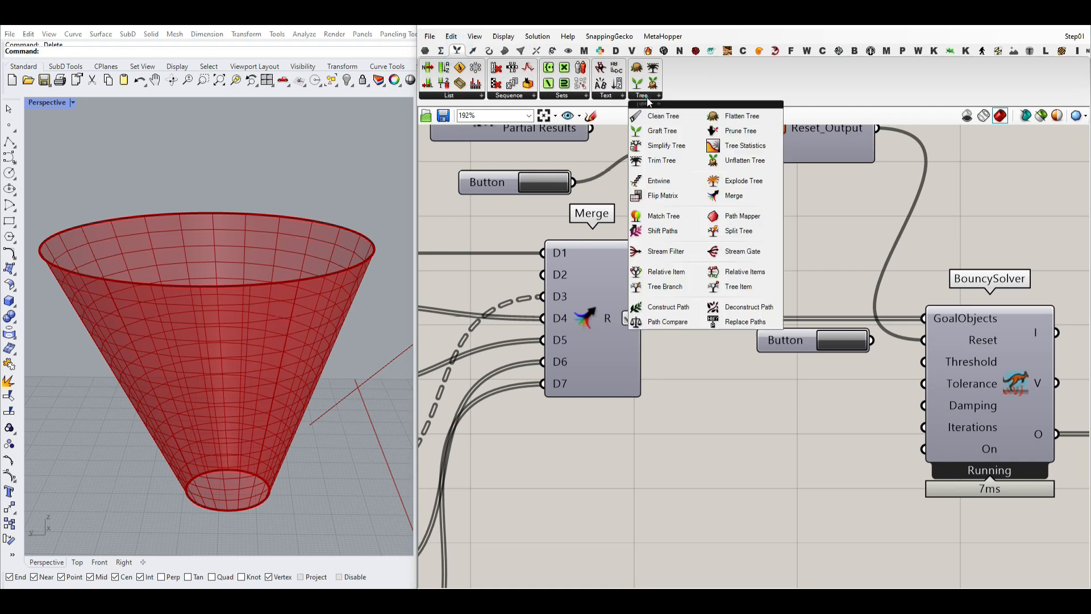
left_click(733, 196)
left_click(691, 448)
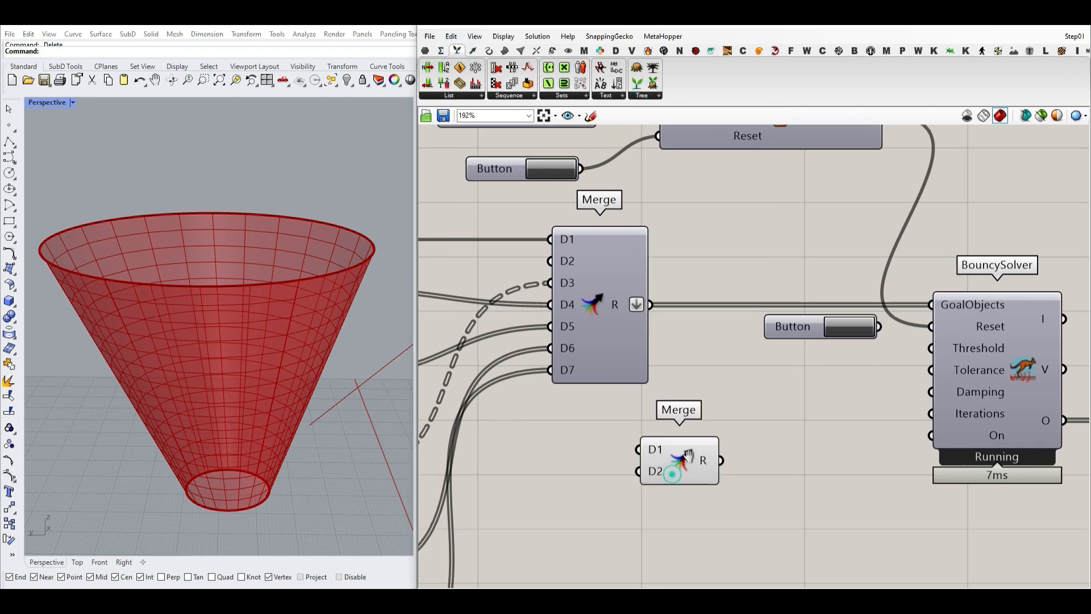
scroll(766, 371, "up", 1)
scroll(766, 375, "up", 4)
left_click(641, 387)
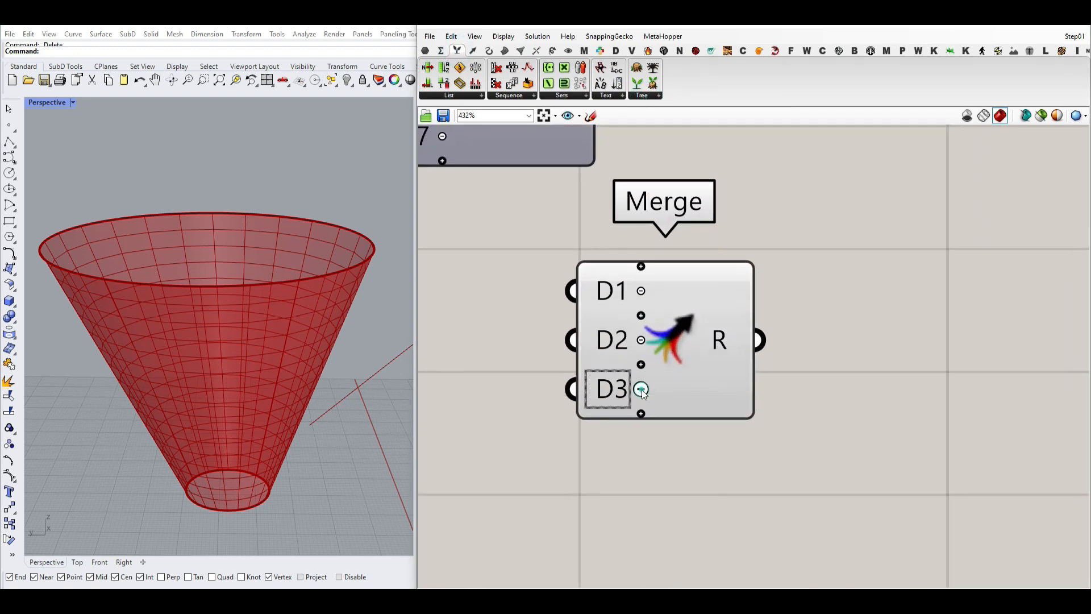
left_click(641, 412)
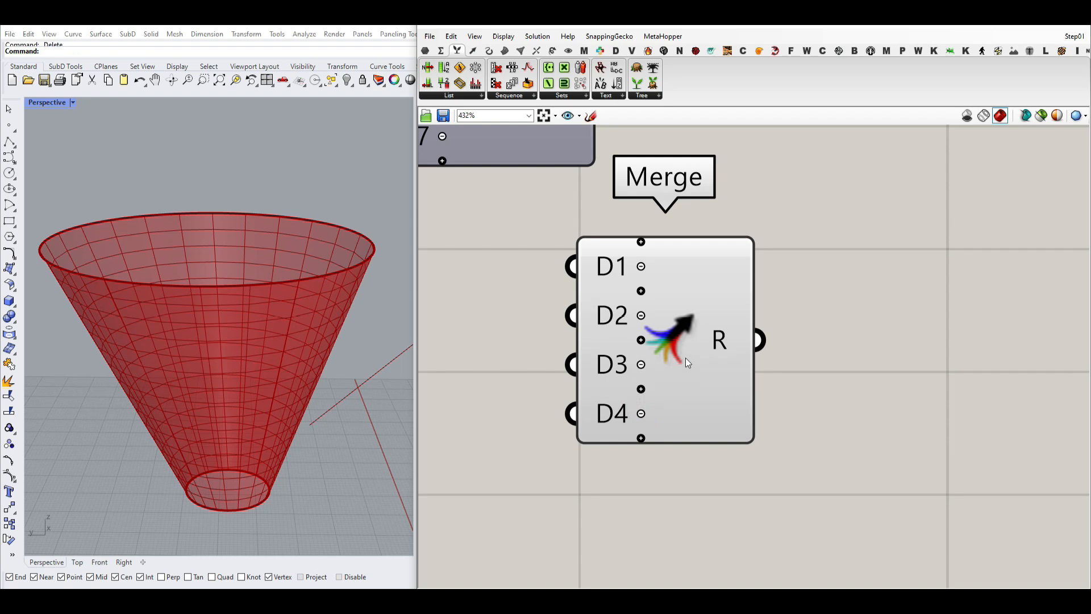
Connect the Button beside the BouncySolver to its Reset input.
scroll(681, 343, "down", 7)
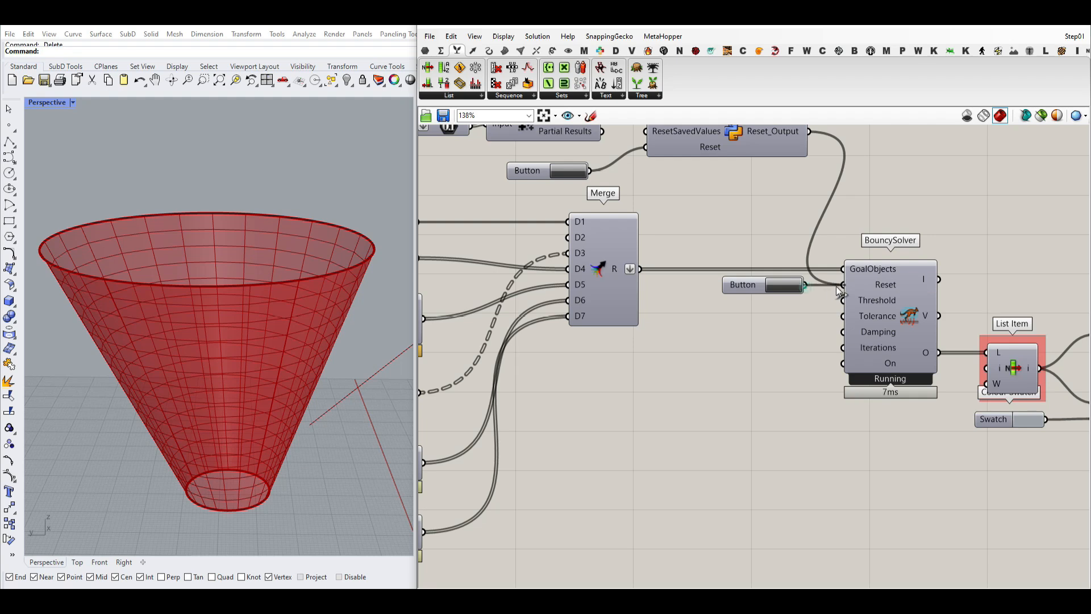
scroll(683, 364, "down", 5)
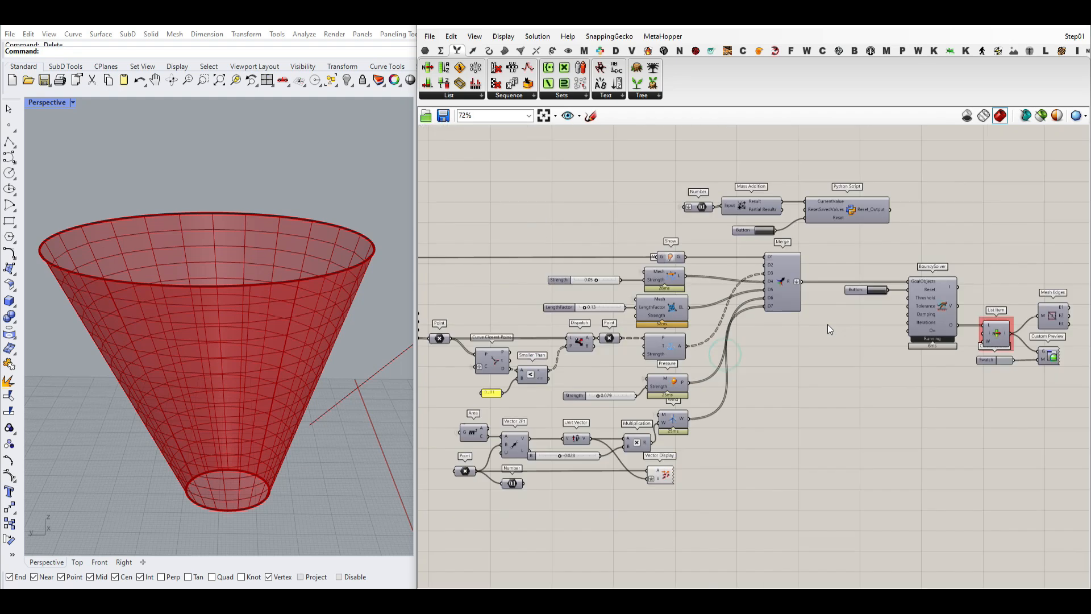
Examine how the Mesh feeds the Kangaroo Show goal, the Merge component and the BouncySolver's outputs.
right_click_drag(586, 280, 759, 270)
scroll(568, 256, "up", 6)
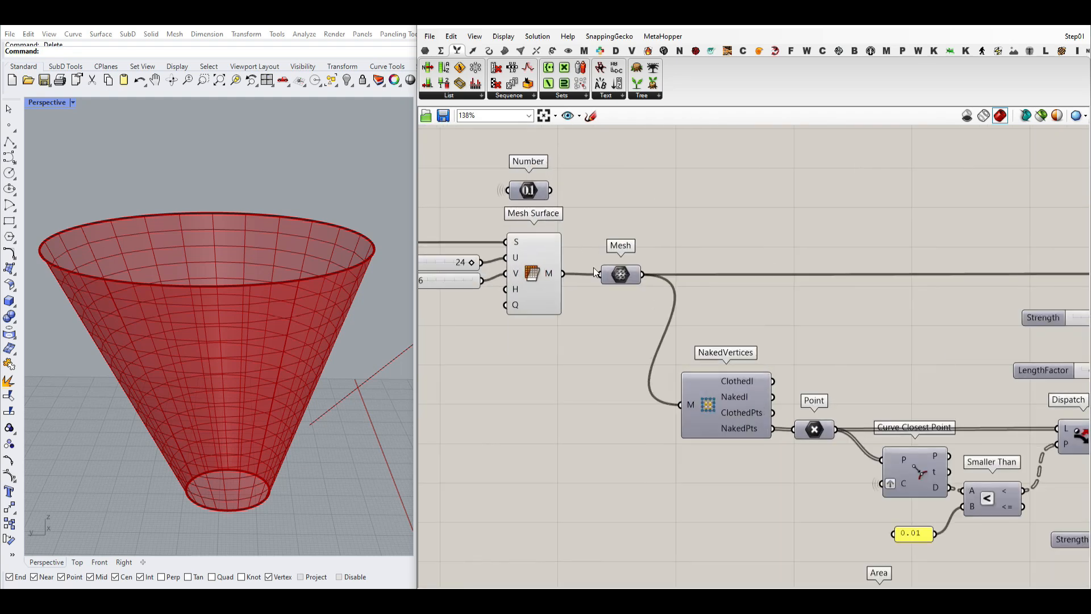
right_click_drag(639, 268, 577, 289)
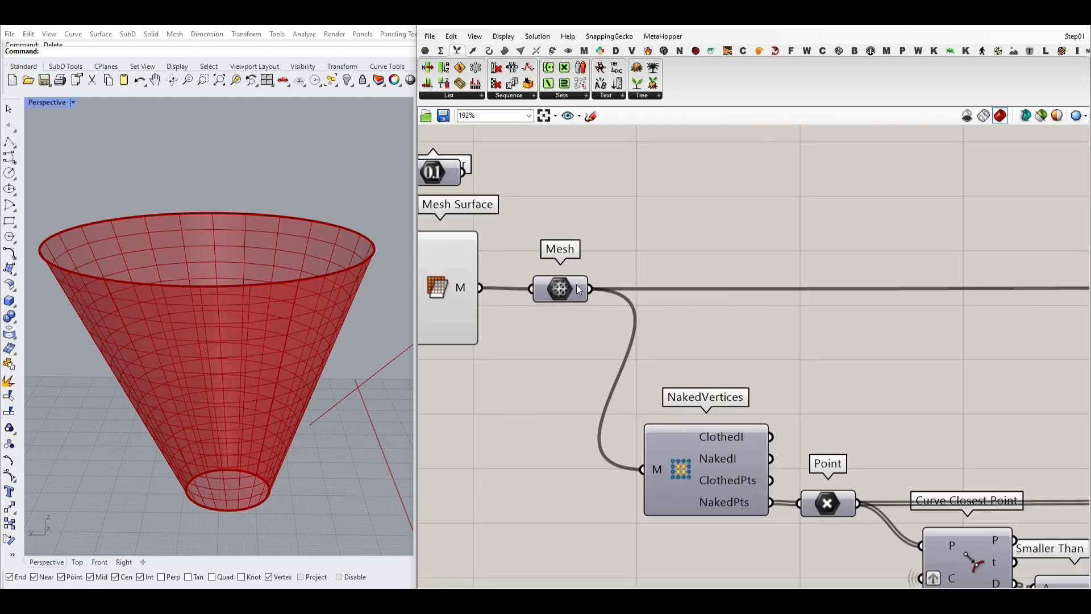
left_click(969, 55)
left_click(933, 52)
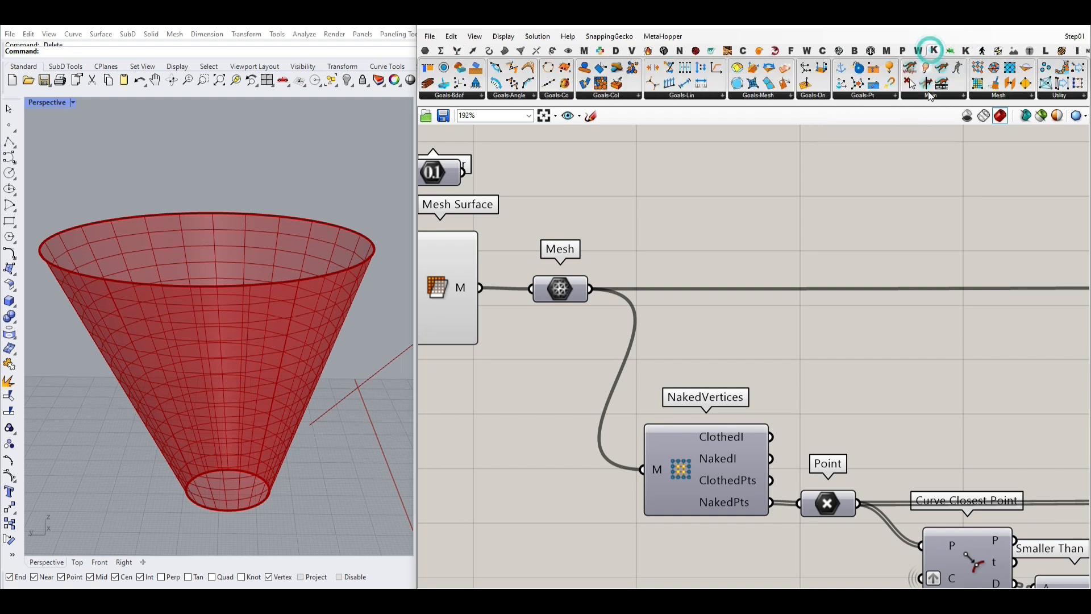
left_click(930, 95)
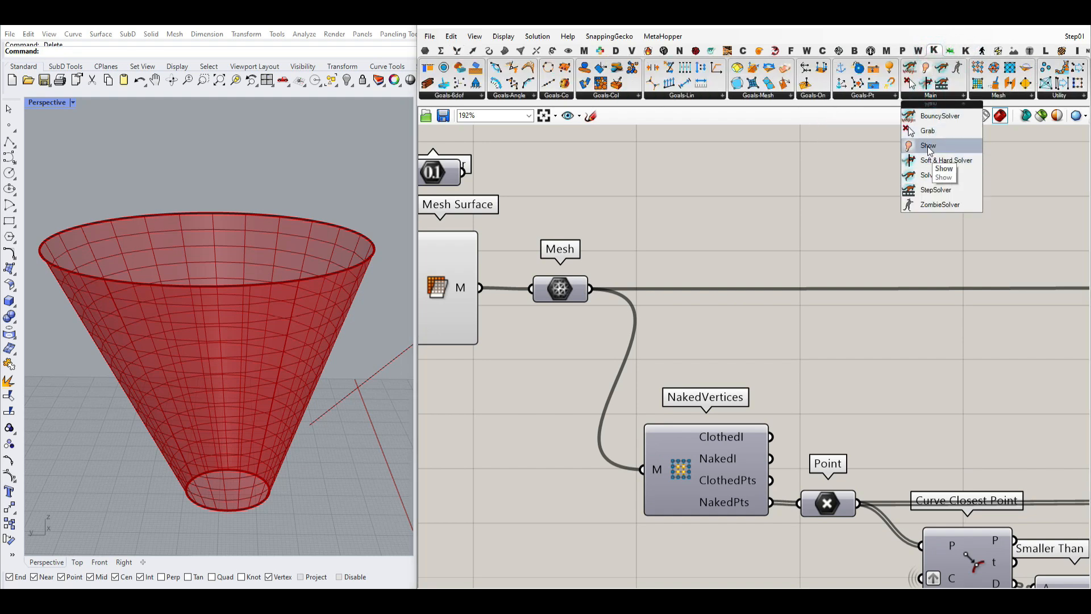
left_click(733, 354)
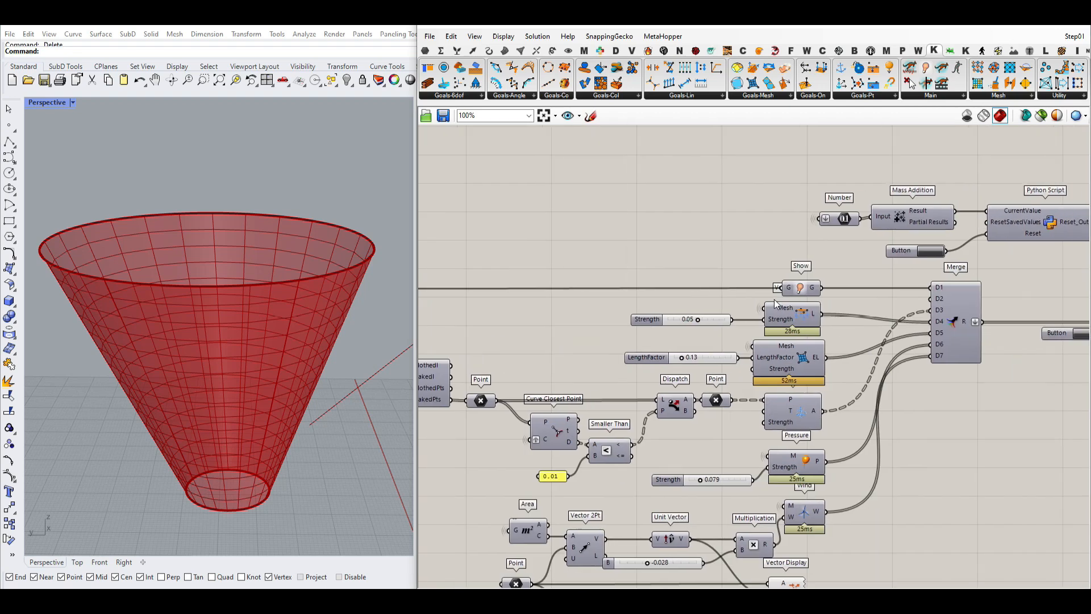
scroll(776, 302, "up", 4)
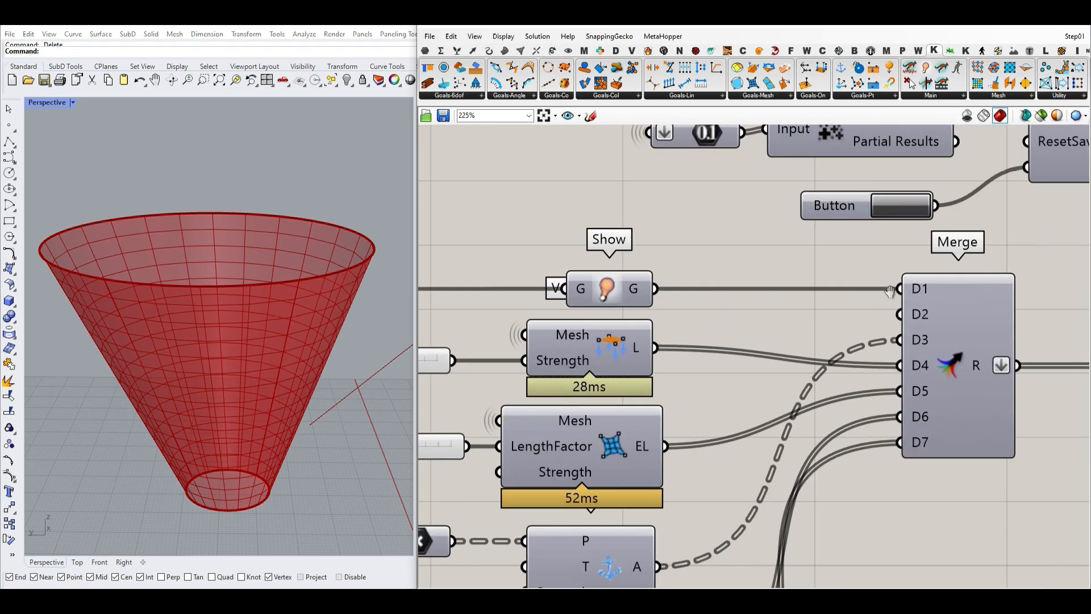
scroll(682, 315, "down", 4)
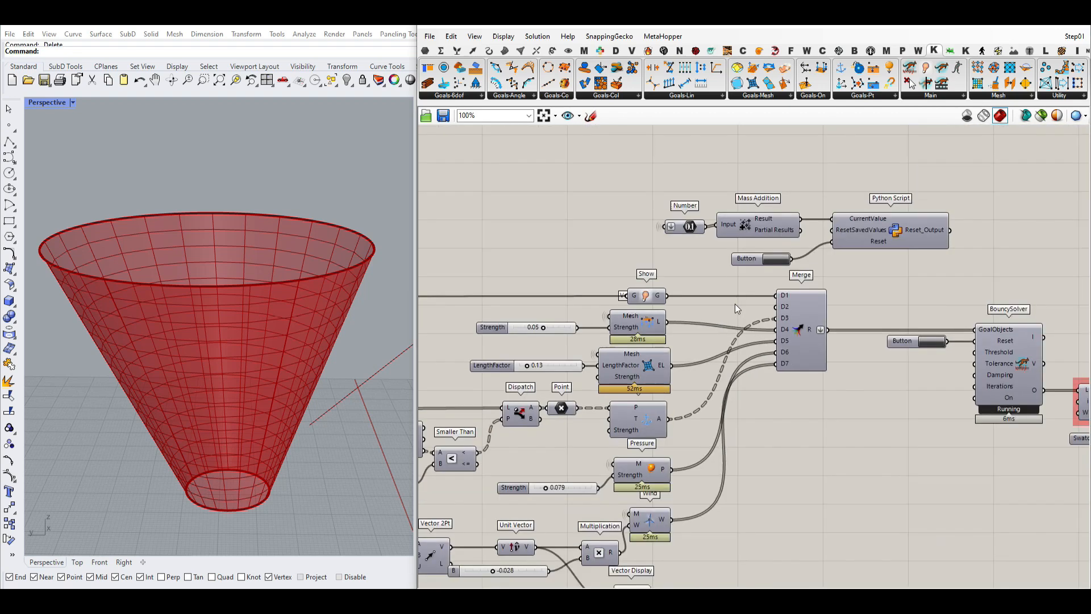
scroll(693, 313, "up", 2)
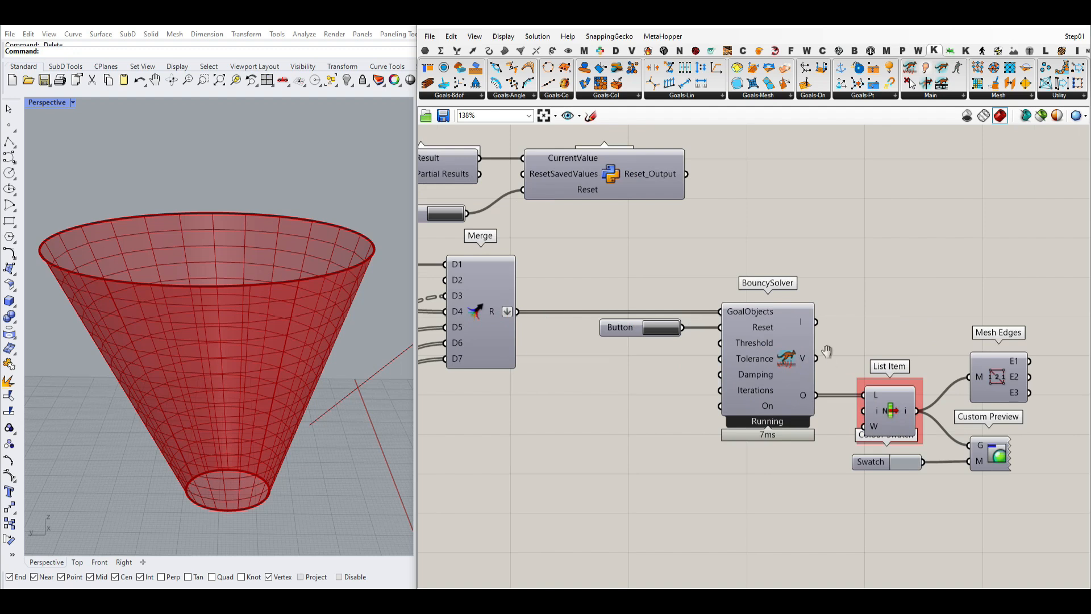
right_click_drag(827, 351, 747, 224)
mouse_move(724, 267)
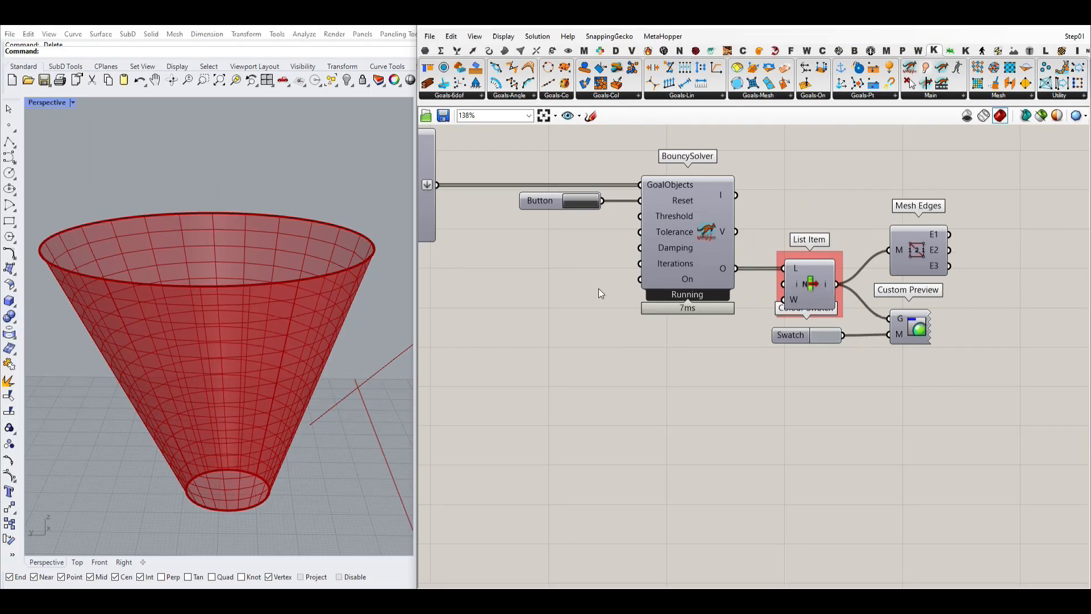
Set the Pressure goal's Strength to 0.000 and reset the BouncySolver.
scroll(658, 292, "down", 2)
right_click_drag(504, 297, 674, 295)
scroll(567, 347, "up", 3)
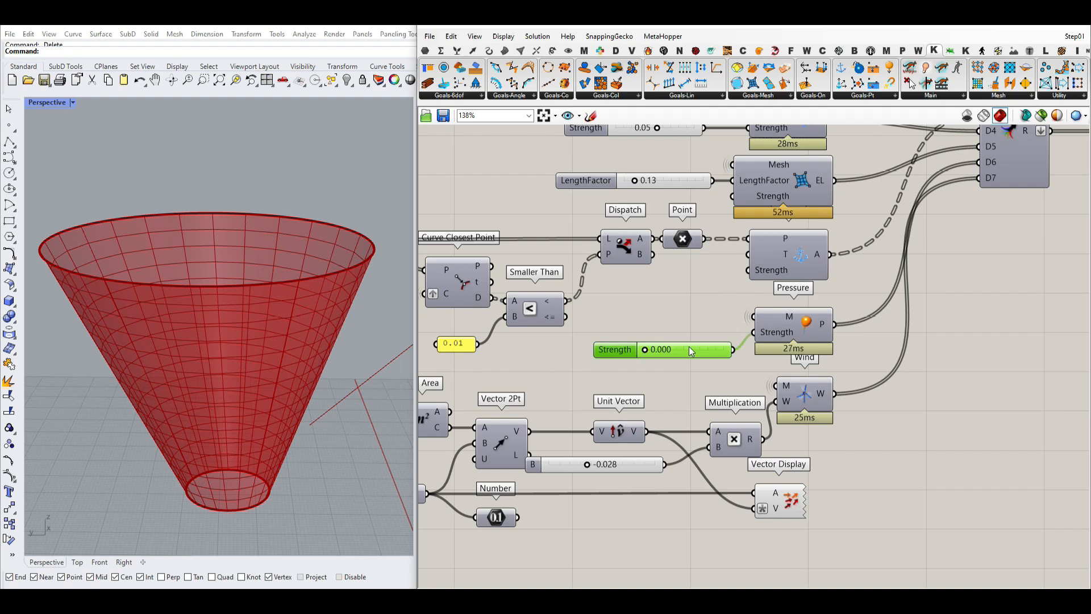
scroll(697, 289, "down", 3)
left_click(816, 271)
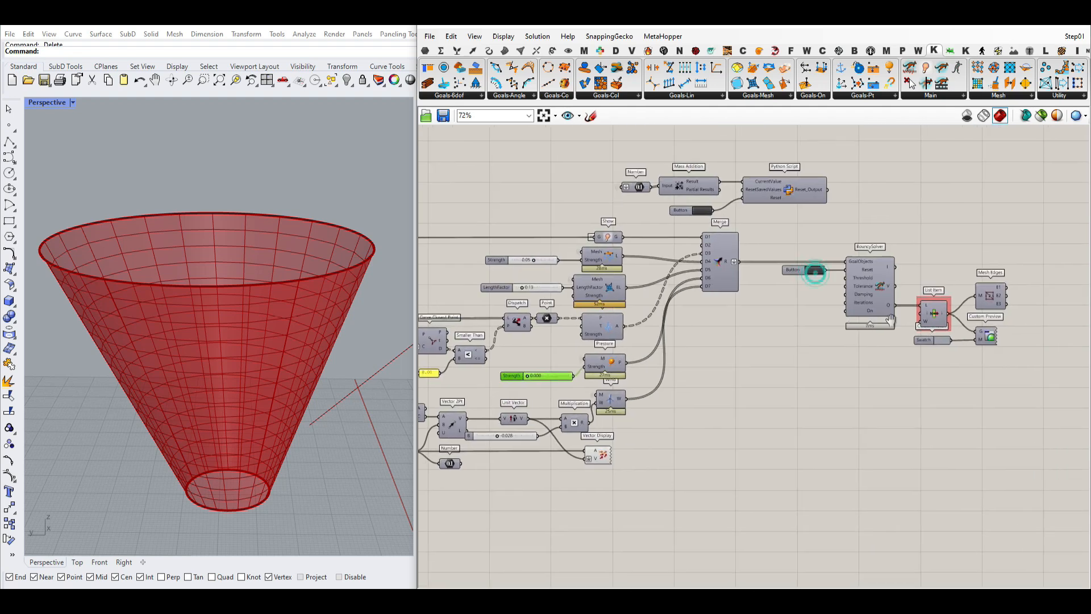
Turn on the preview of the List Item fed by the BouncySolver's O output.
right_click_drag(890, 319, 725, 294)
scroll(730, 287, "up", 3)
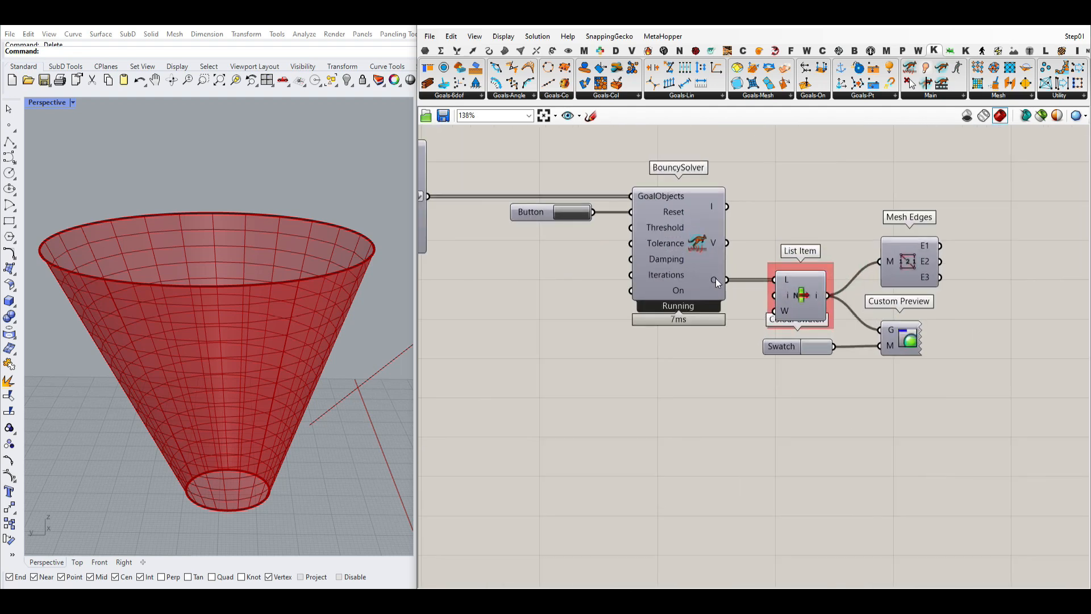
mouse_move(715, 278)
right_click(794, 291)
left_click(822, 305)
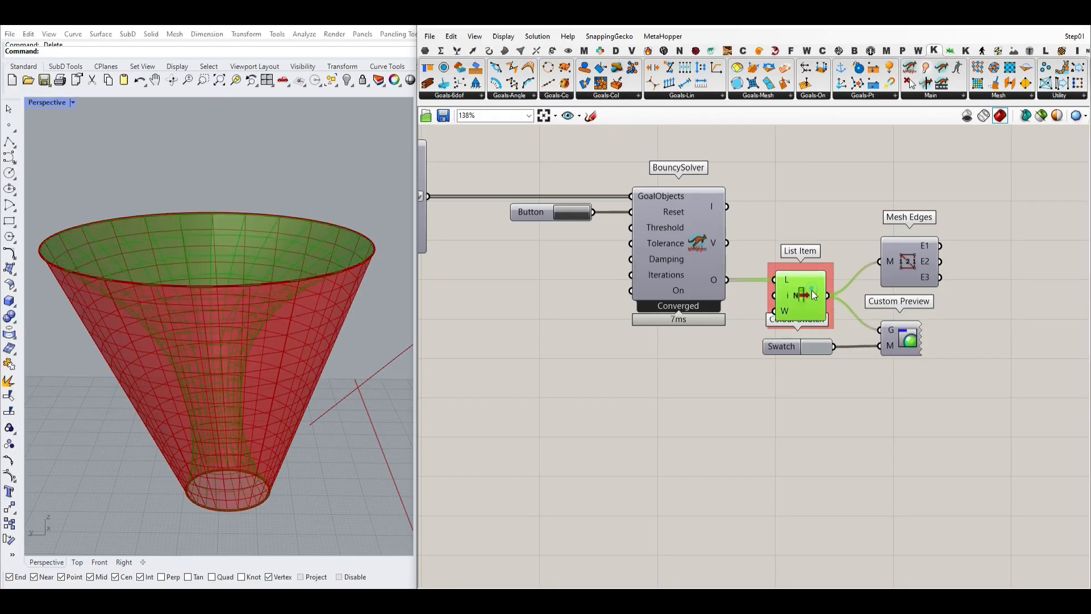
Turn off the preview of the components upstream of the BouncySolver so only the relaxed mesh is shown.
scroll(818, 284, "down", 8)
left_click_drag(807, 347, 586, 234)
right_click(698, 213)
left_click(718, 223)
left_click(718, 222)
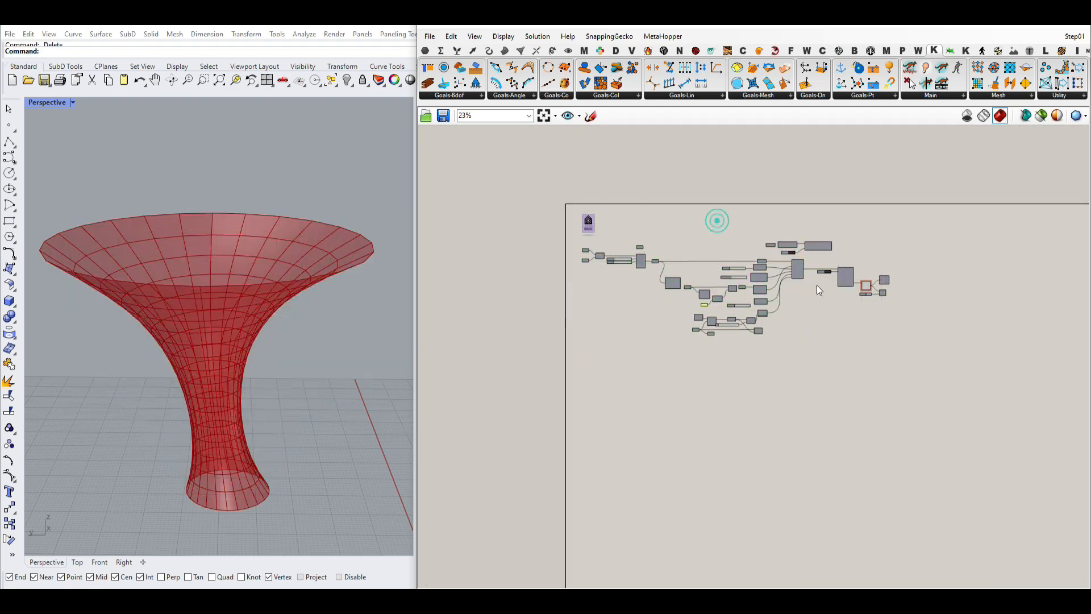
Reset the BouncySolver with its connected Button to rerun the mesh relaxation.
scroll(775, 265, "up", 5)
scroll(775, 265, "up", 5)
left_click(713, 246)
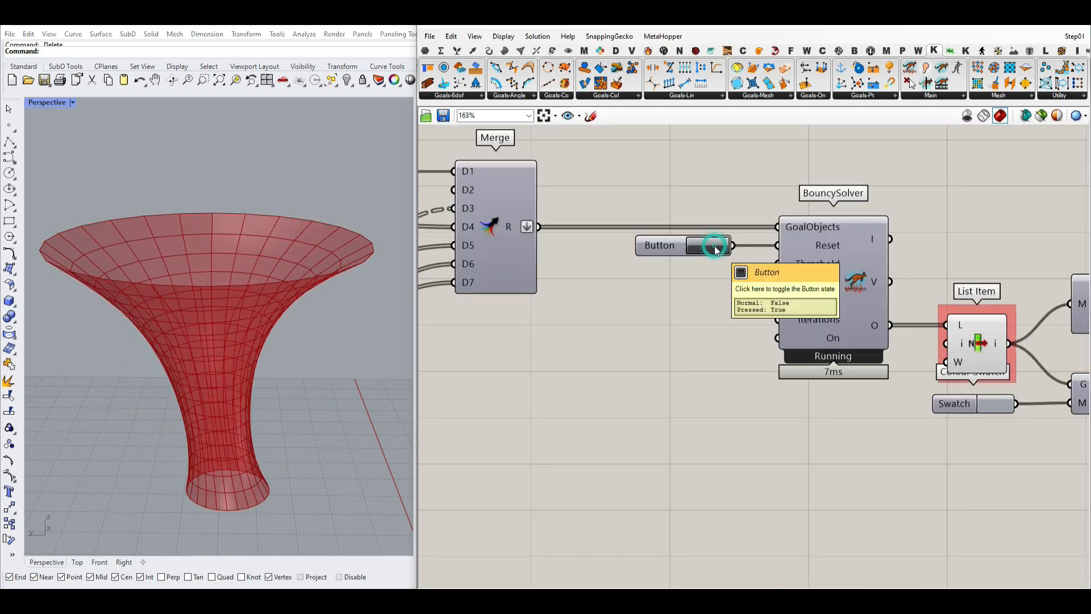
Add a slider ranging from 0.2 to 0.99 to the BouncySolver's Damping input, and test it at 0.47 and 0.32.
scroll(711, 298, "up", 2)
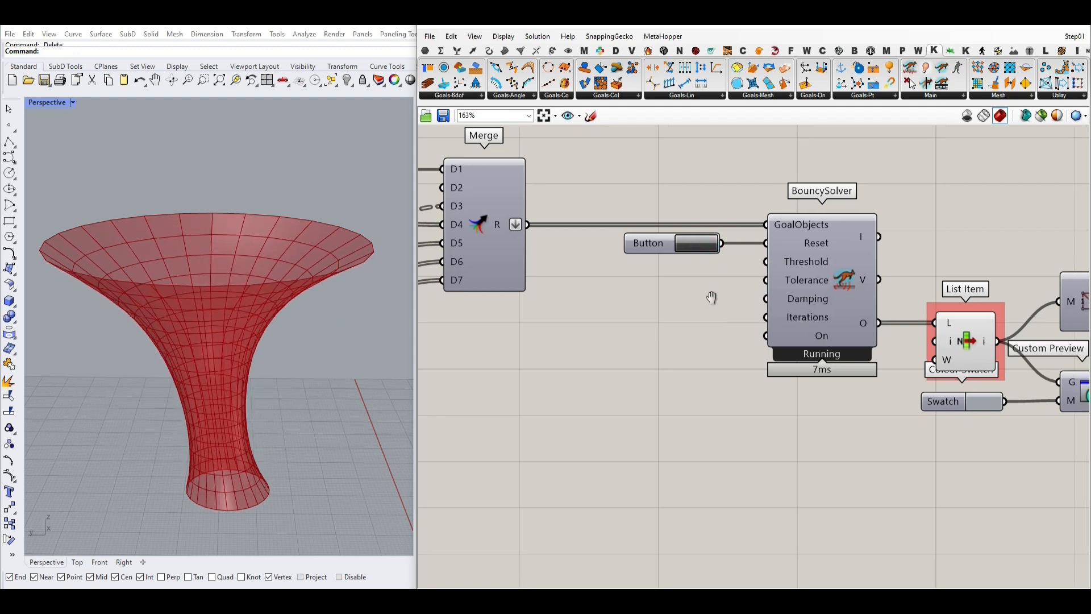
double_click(663, 313)
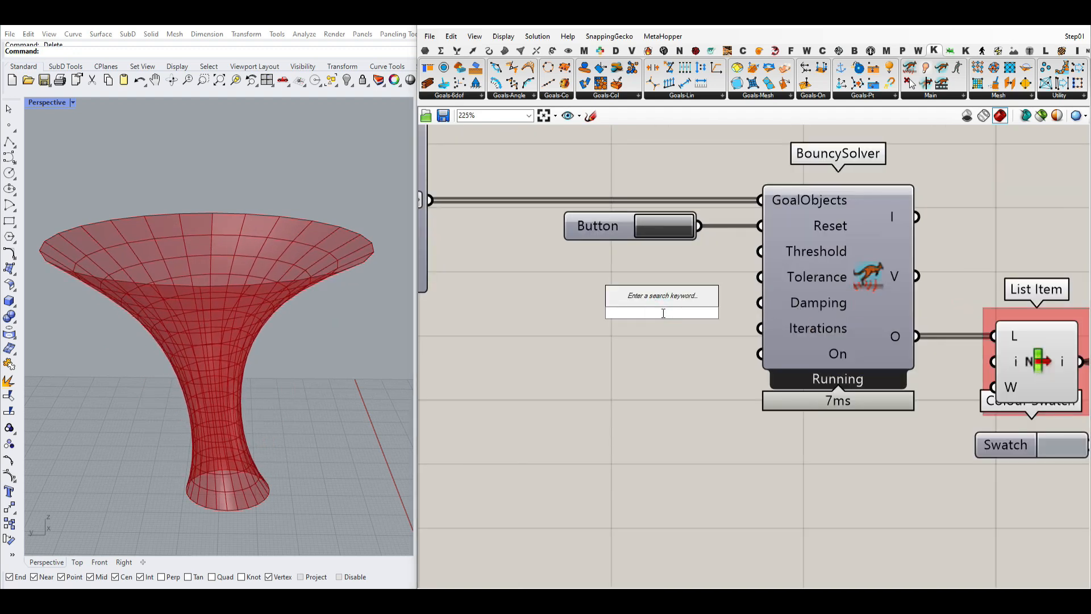
type("0.2..0.99")
key("Return")
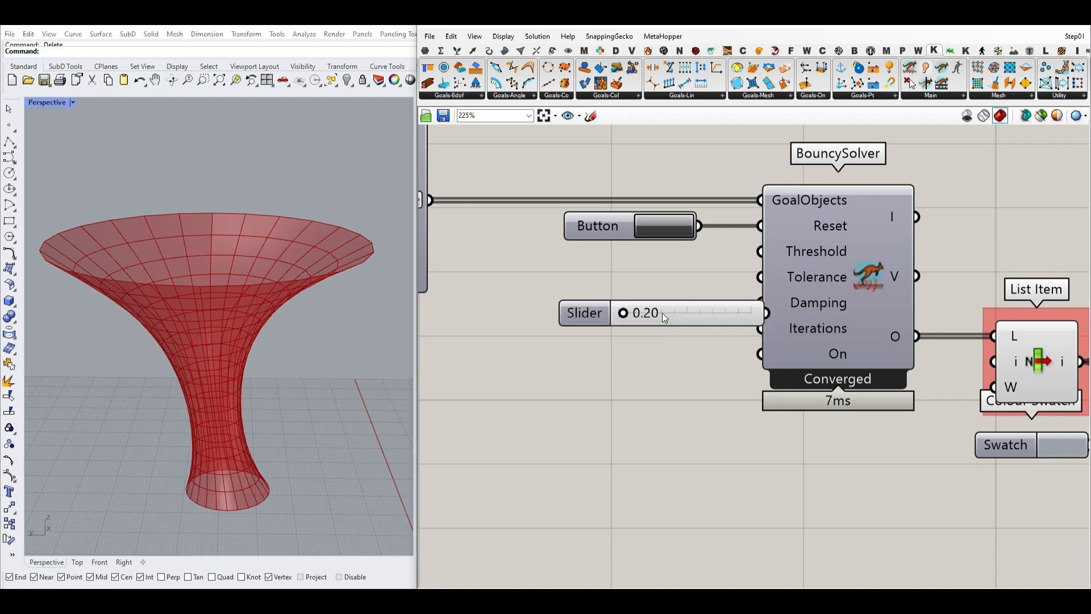
left_click_drag(687, 309, 760, 303)
left_click(666, 230)
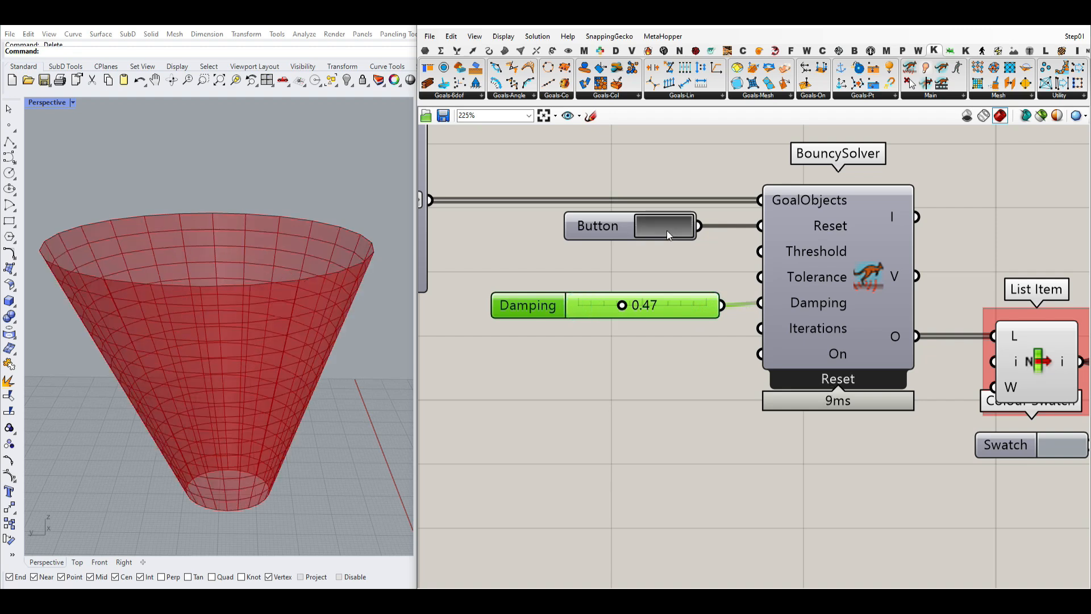
left_click(667, 230)
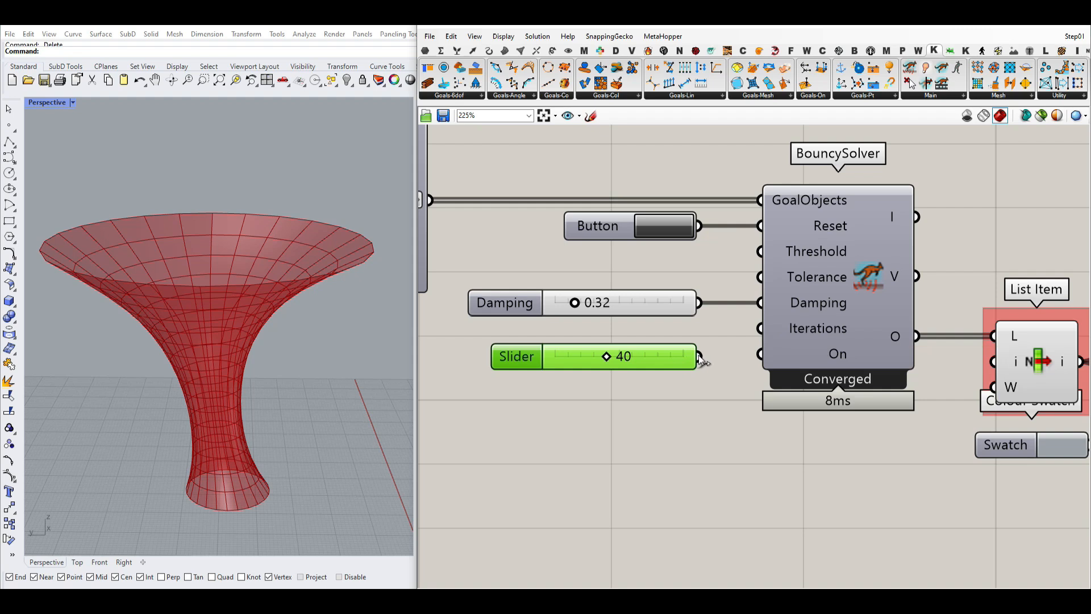
Connect the slider set to 40 to the BouncySolver's Iterations input and reset the solver.
left_click_drag(752, 329, 752, 330)
left_click(660, 236)
left_click(659, 234)
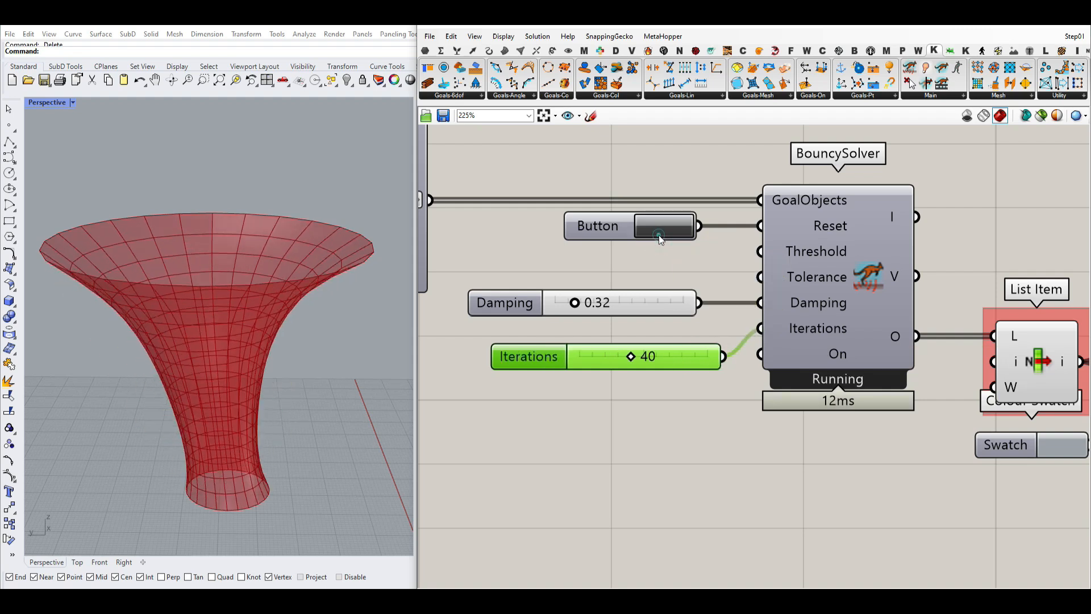
Rerun the solver with Damping at 0.26 and move the Iterations slider directly below the Damping slider.
left_click(660, 230)
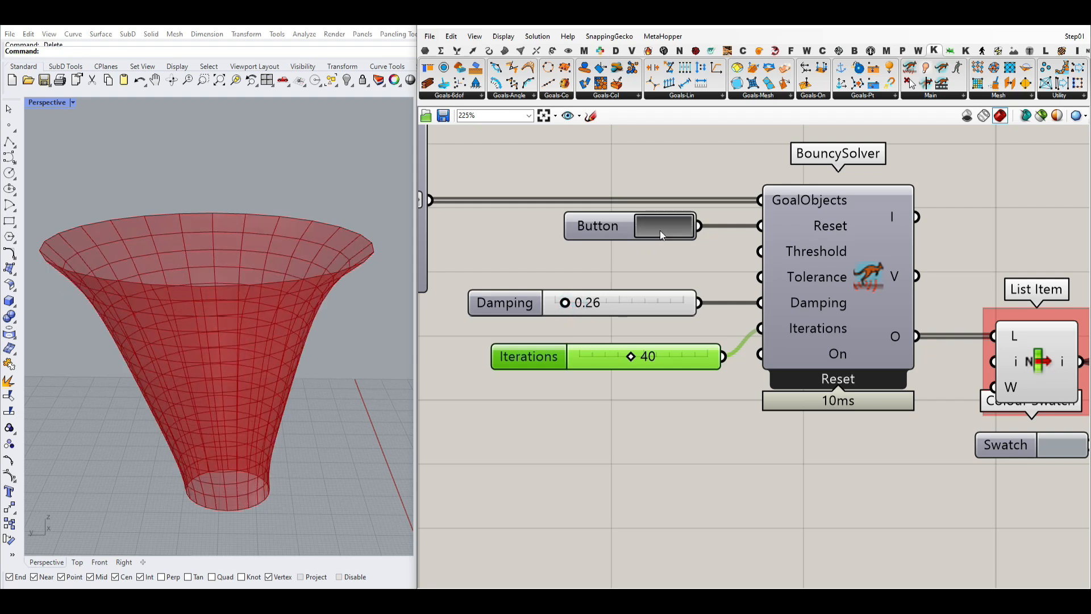
left_click(660, 231)
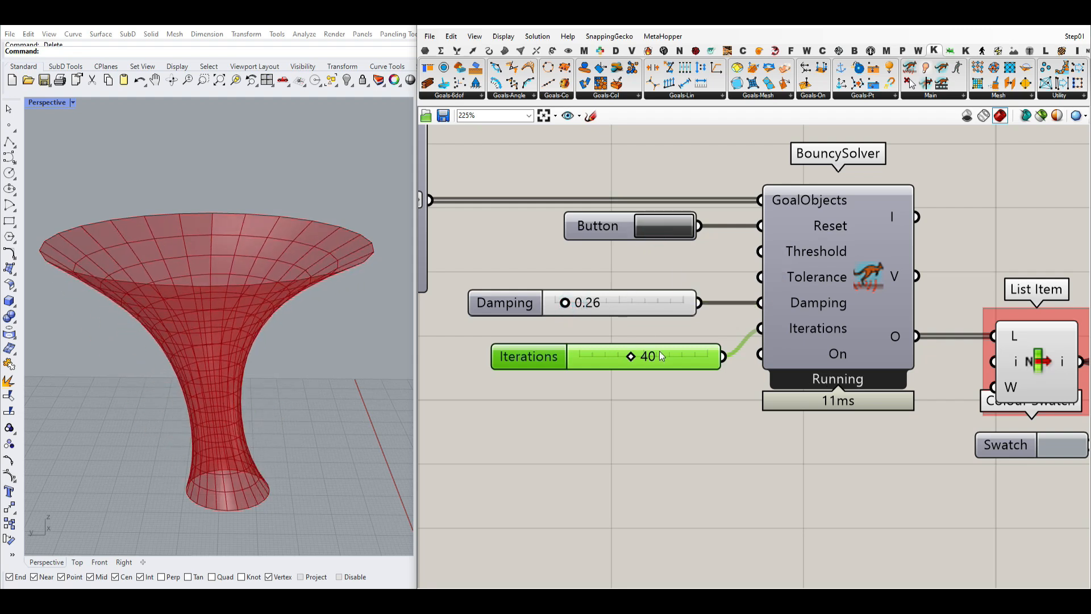
left_click_drag(672, 355, 663, 332)
left_click(628, 375)
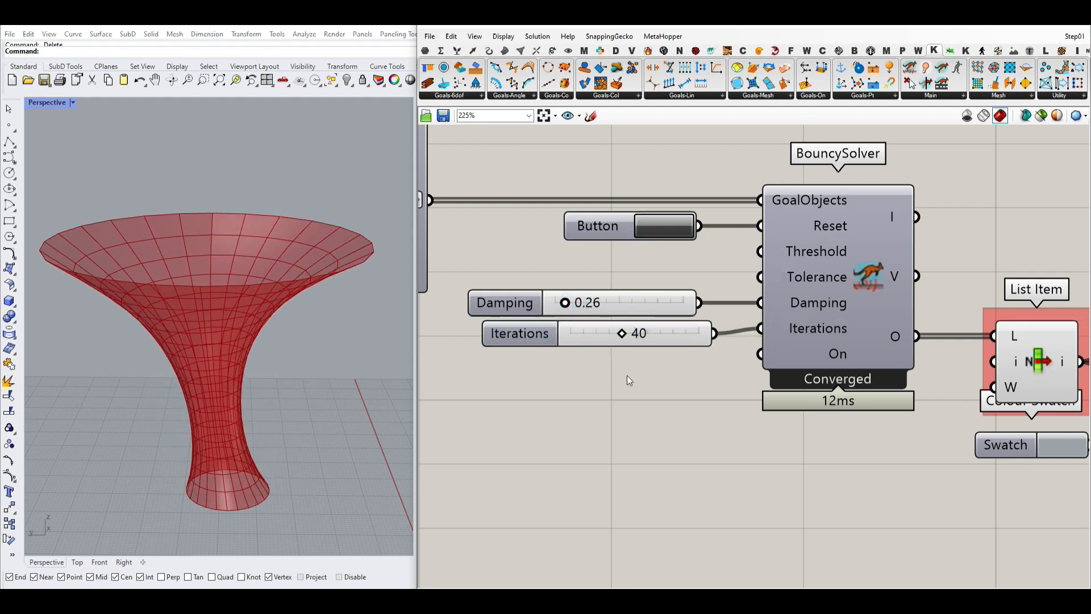
Add a Boolean Toggle below the Iterations slider and connect it to the BouncySolver's On input.
double_click(628, 376)
type("tog")
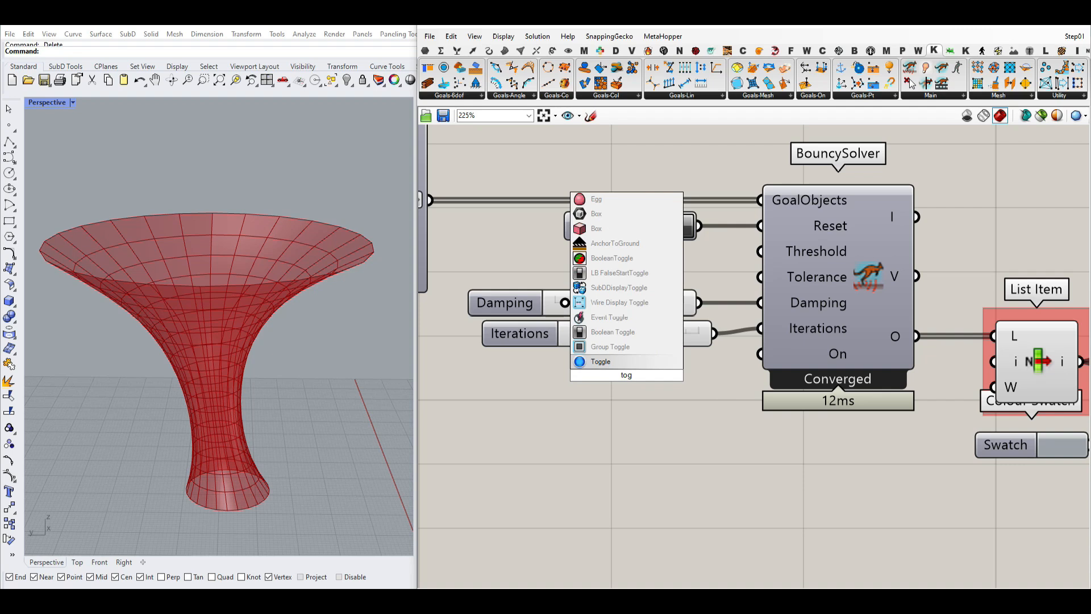
left_click(639, 335)
left_click_drag(697, 376, 761, 354)
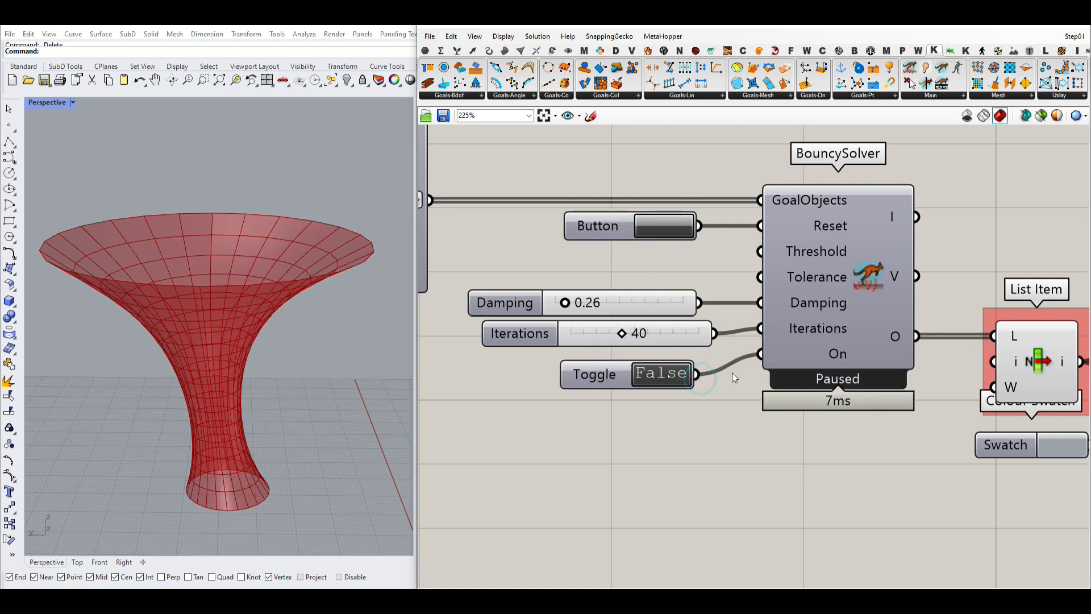
Rename the Boolean Toggle to "Run?" and set it to True.
right_click(657, 378)
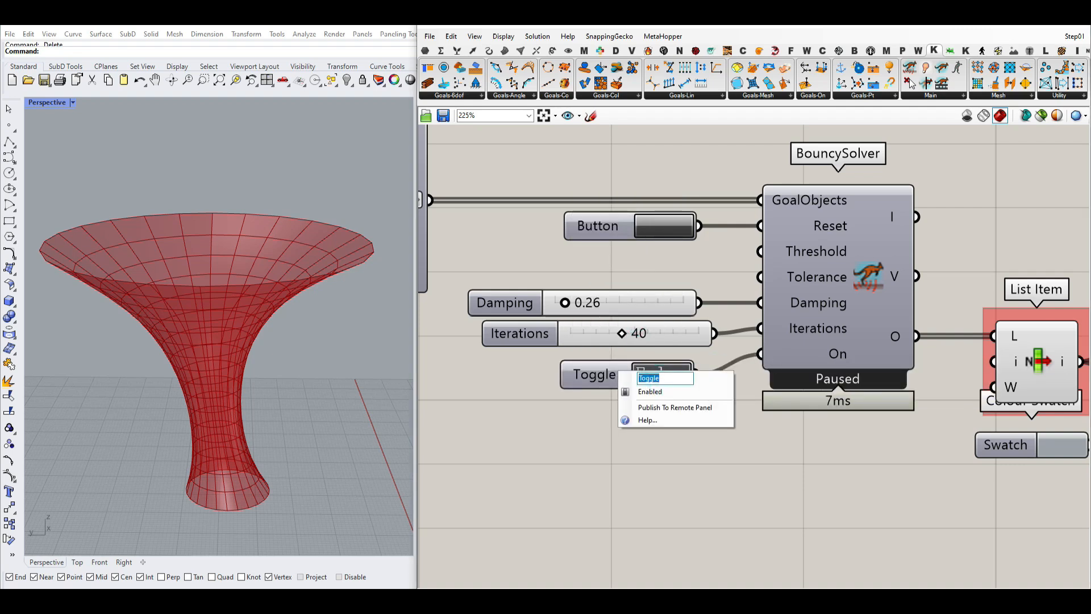
left_click(534, 408)
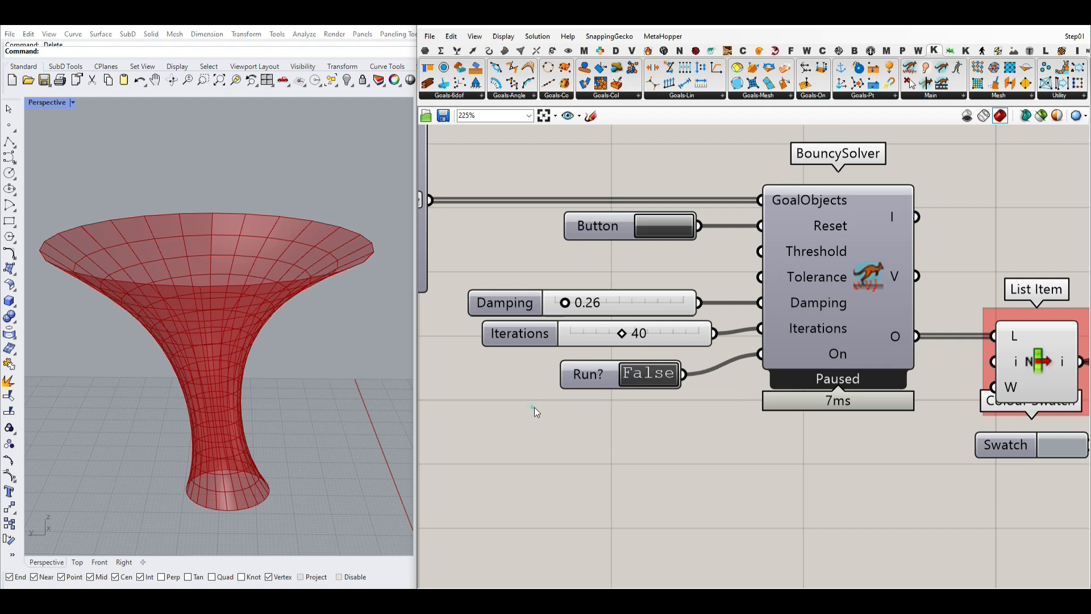
double_click(662, 383)
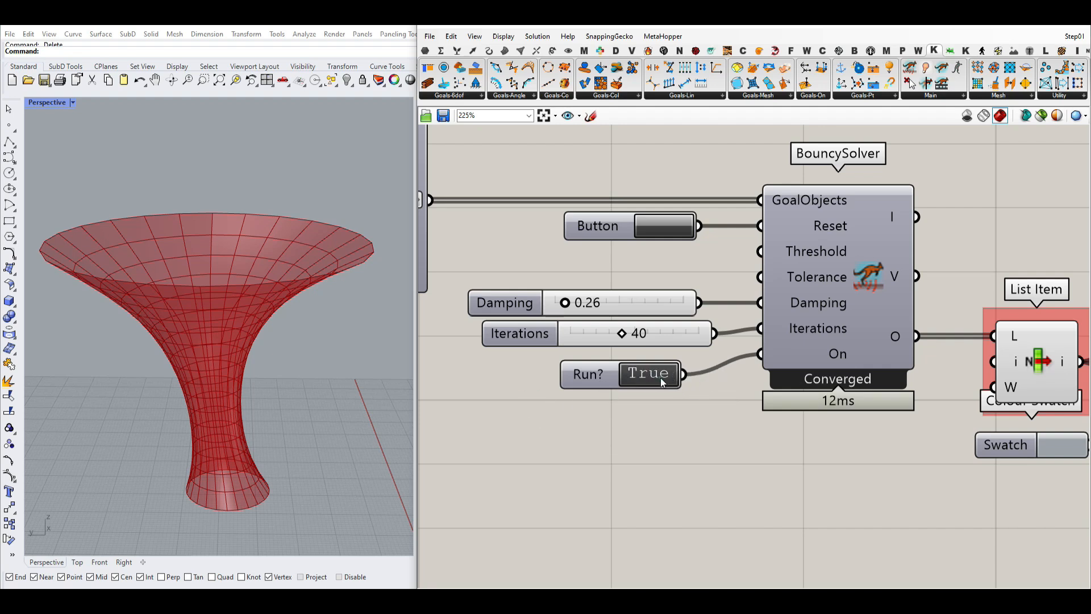
Reset the solver, pause it by setting Run? to False, set it back to True and reset again.
left_click(676, 229)
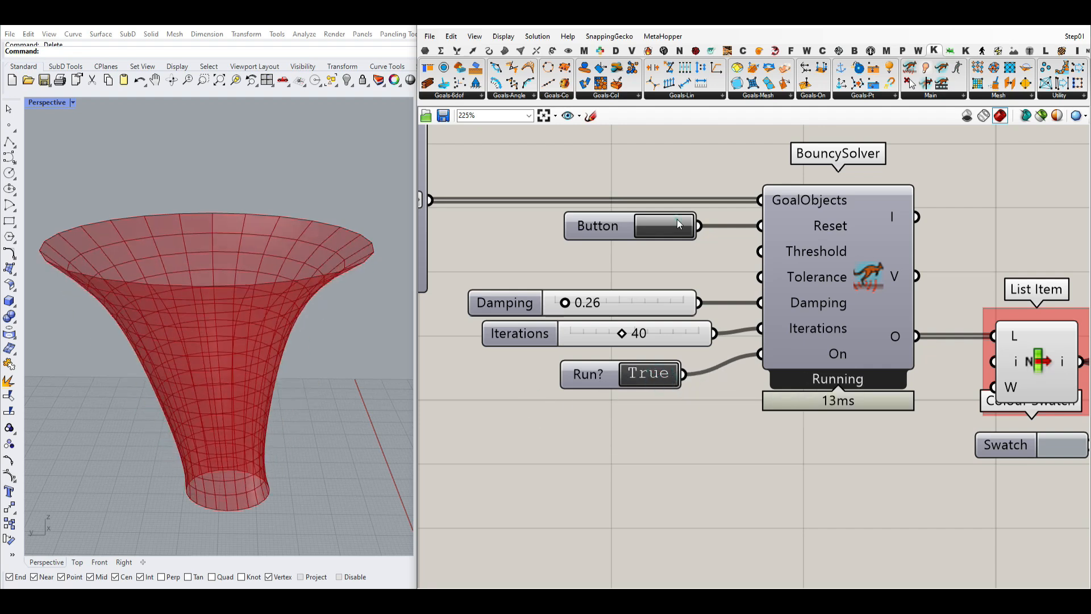
double_click(659, 382)
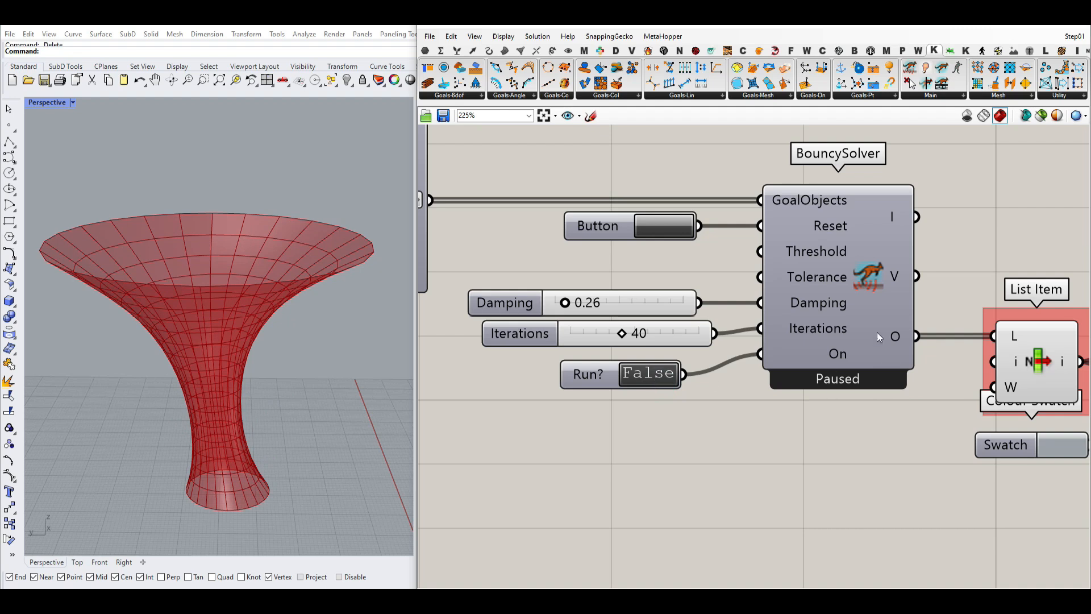
double_click(649, 375)
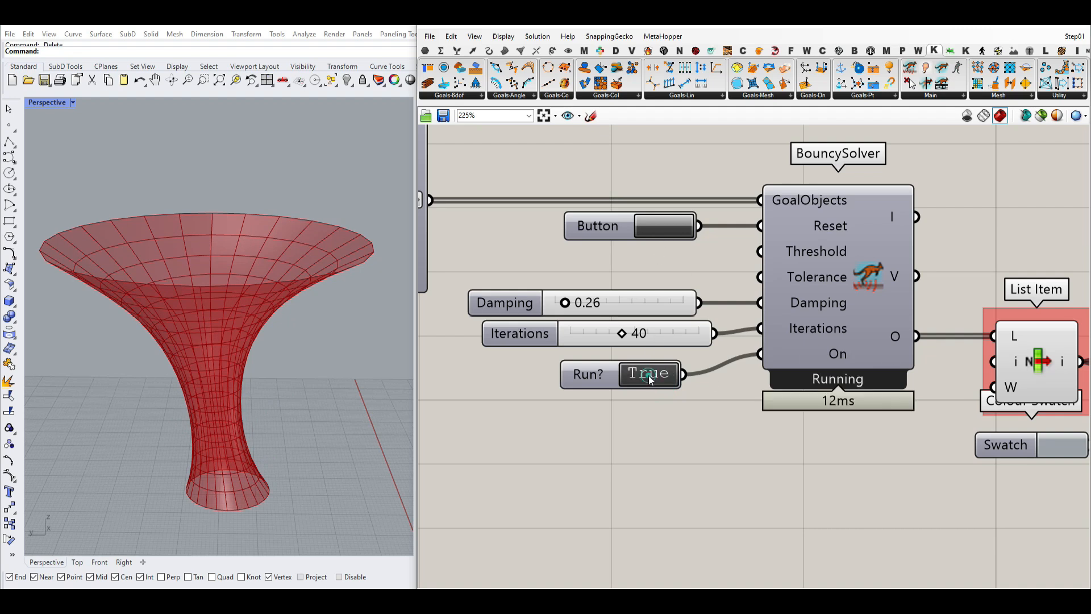
left_click(656, 227)
Set the solver's Iterations to 5, then test the slower relaxation by resetting it and switching Run? off and on.
left_click_drag(622, 334, 579, 334)
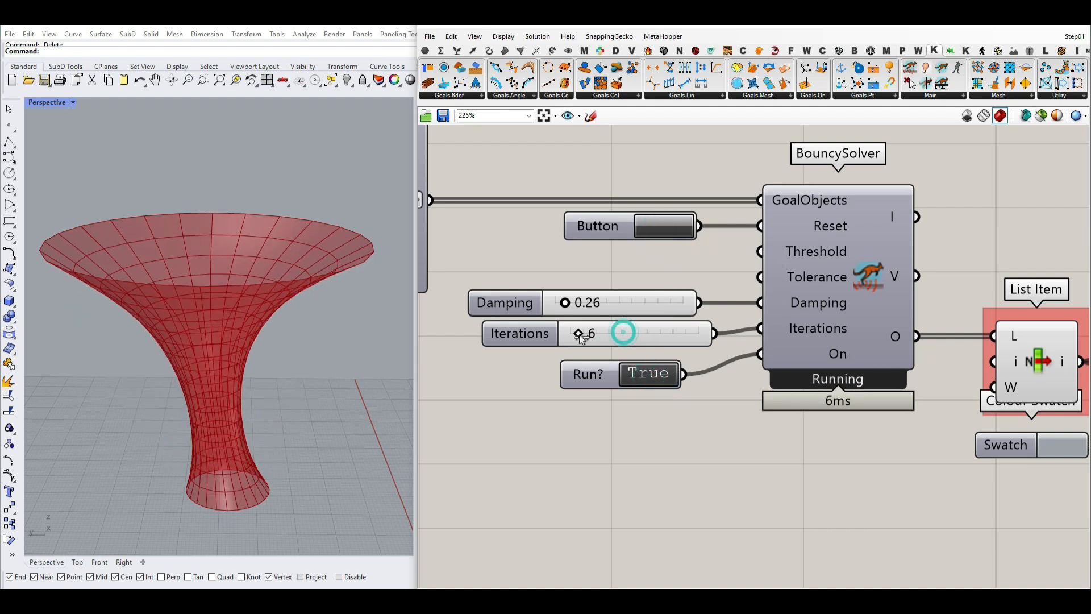
left_click(677, 231)
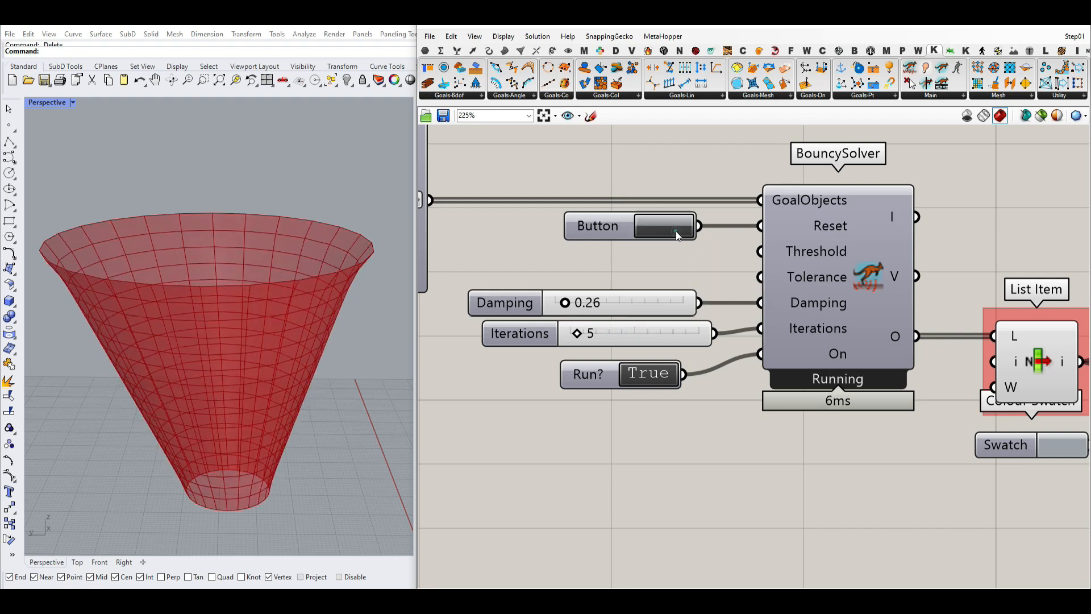
double_click(650, 374)
double_click(590, 378)
left_click(668, 232)
Set the solver's Iterations to 67 and reset the BouncySolver.
left_click_drag(577, 334, 657, 333)
left_click(658, 225)
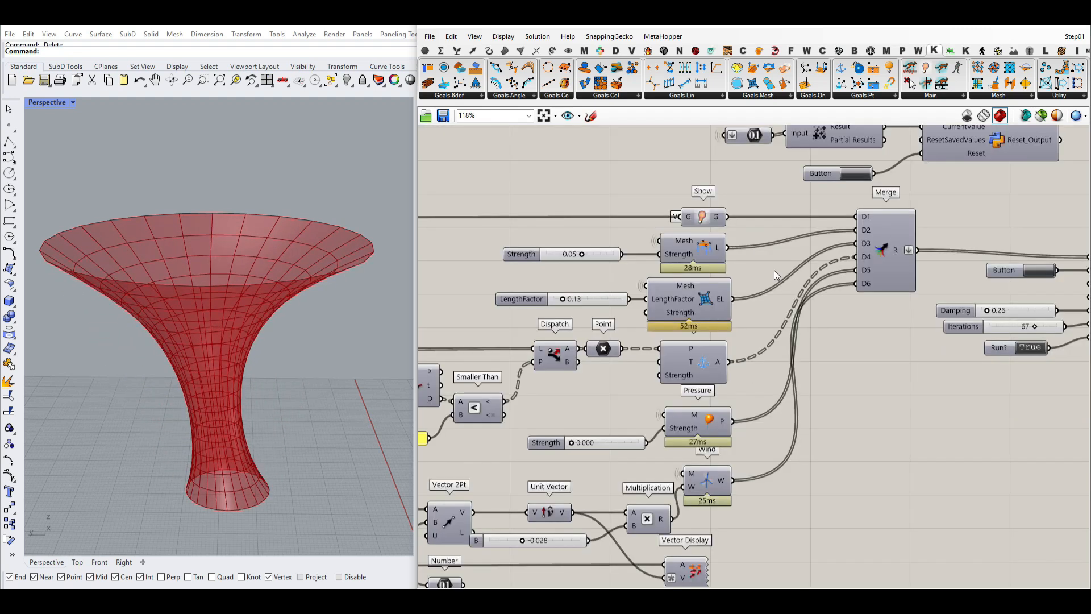
Find the VertexLoads goal among the Kangaroo mesh goals, select it in the definition and trace its mesh wire.
right_click_drag(719, 281, 803, 362)
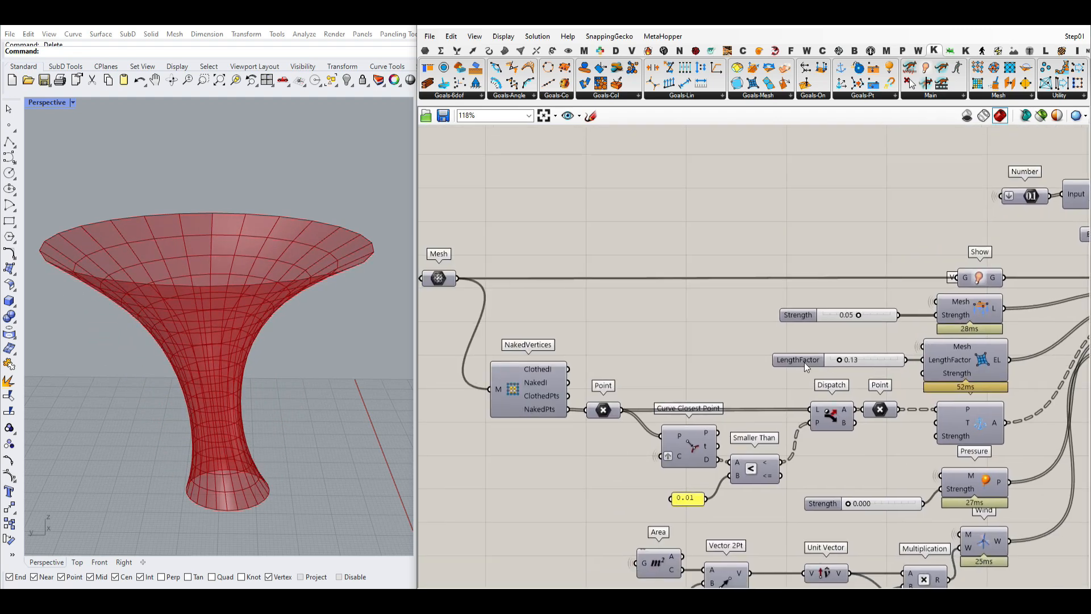
left_click(771, 96)
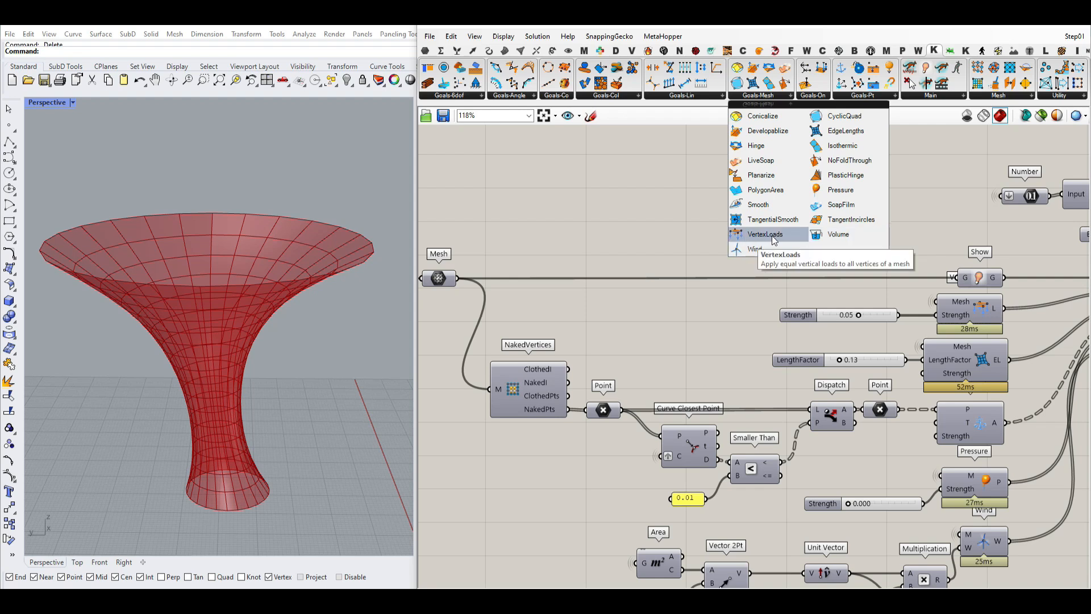
right_click_drag(720, 336, 672, 307)
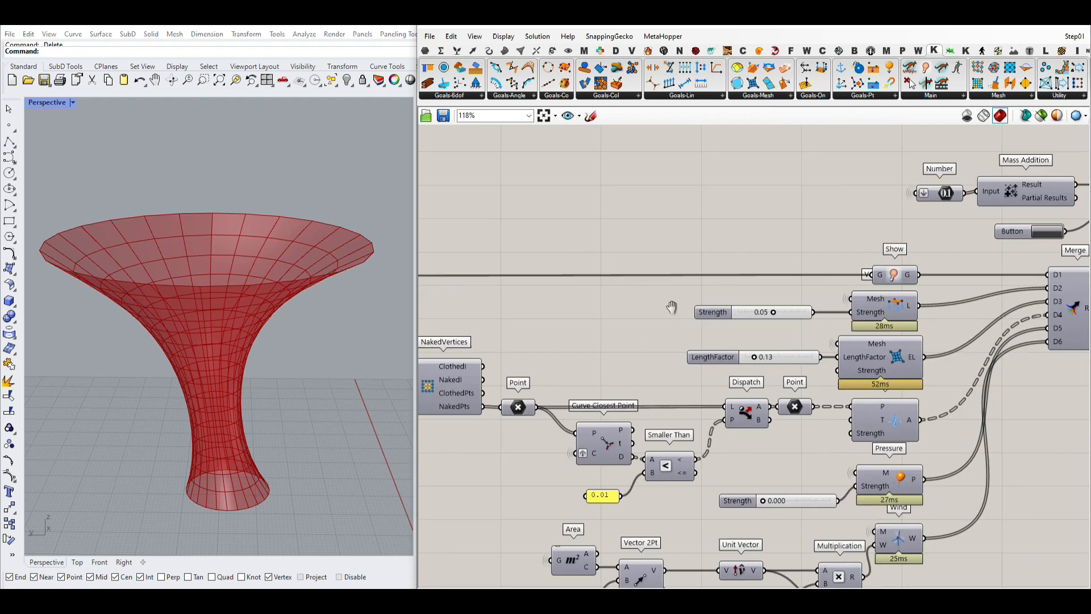
scroll(802, 277, "up", 3)
right_click_drag(758, 284, 801, 285)
left_click(801, 285)
scroll(834, 285, "down", 4)
right_click_drag(551, 280, 702, 281)
right_click_drag(981, 284, 744, 281)
scroll(762, 281, "up", 3)
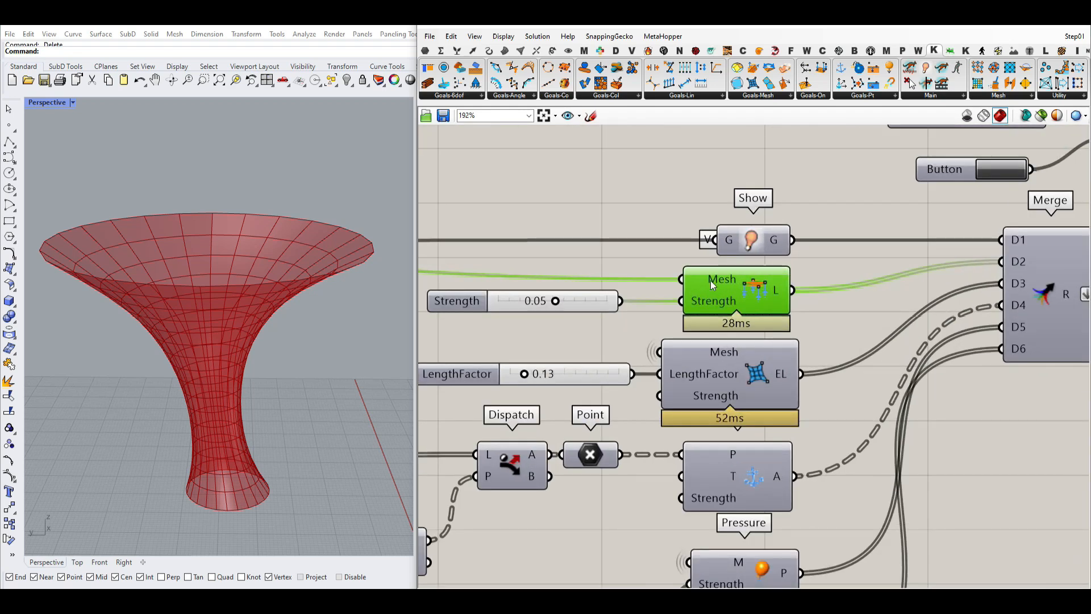
Set the wire display of the VertexLoads Mesh input to Hidden.
right_click(709, 278)
mouse_move(746, 314)
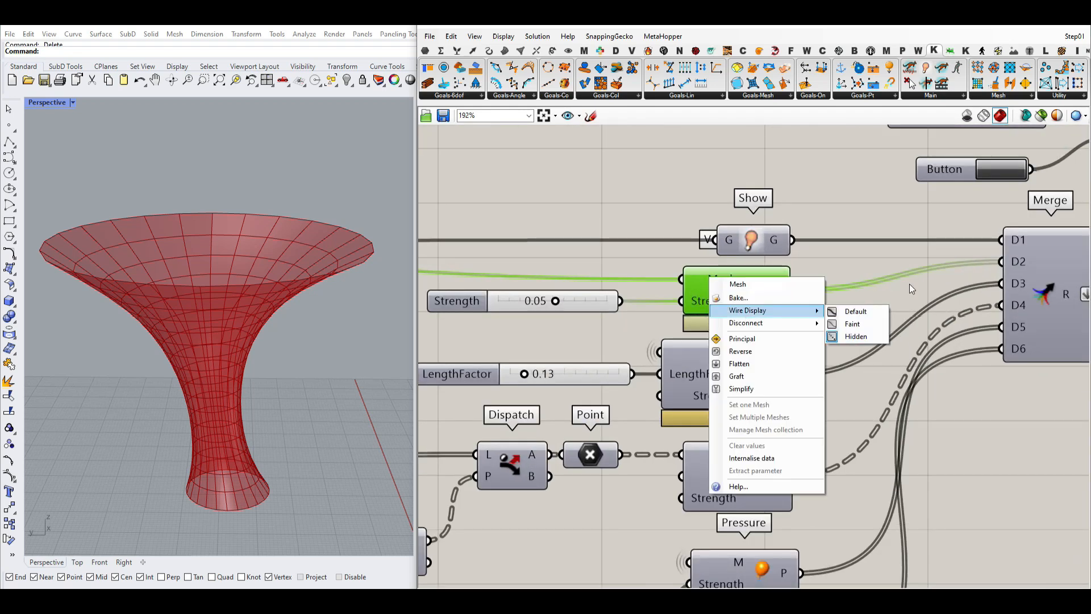
left_click(850, 340)
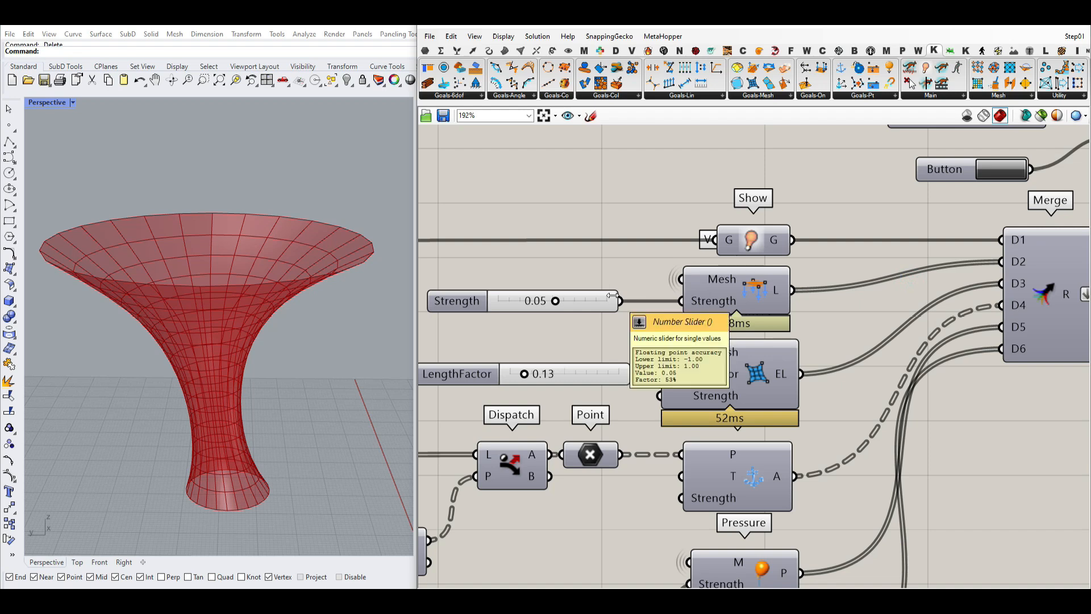
Test the VertexLoads Strength at -0.1 while checking the vase, and settle it at -0.16.
double_click(572, 304)
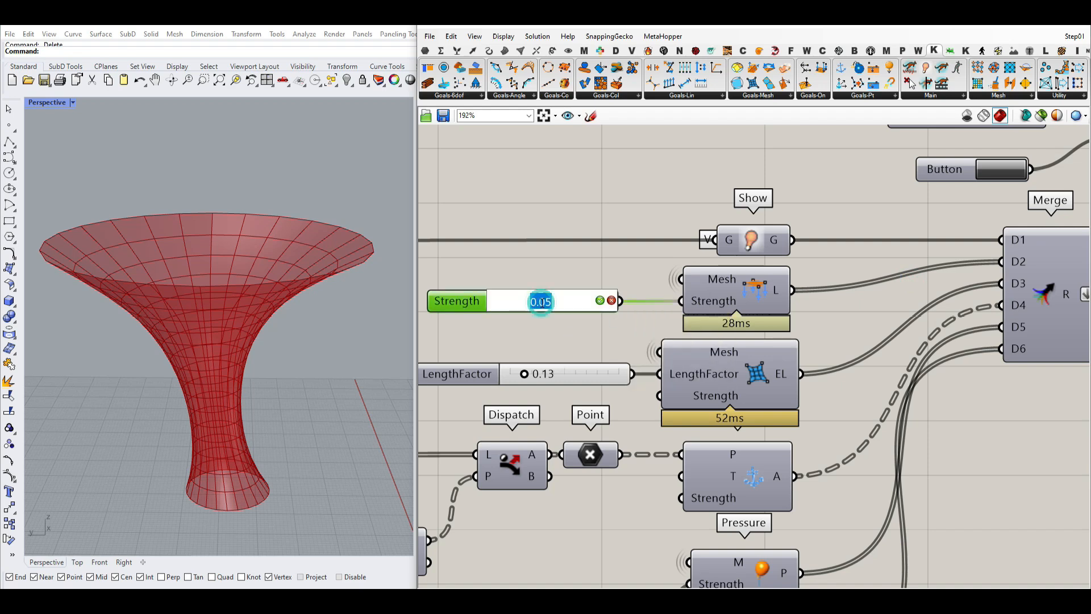
type("-0.1")
left_click(600, 300)
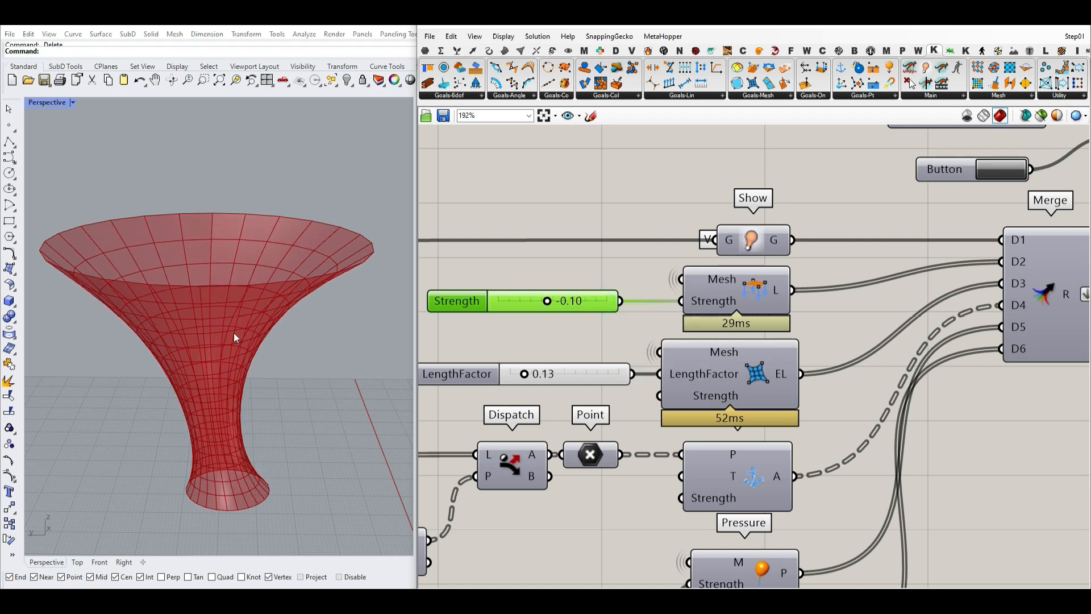
right_click_drag(231, 426, 285, 368)
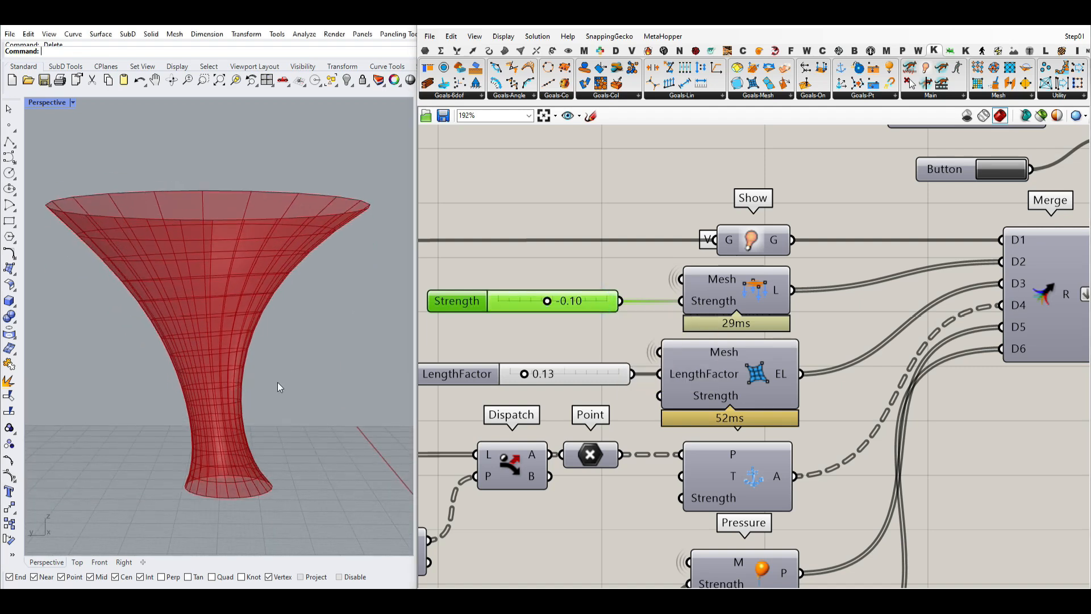
mouse_move(271, 325)
left_mouse_down()
mouse_move(266, 383)
mouse_move(298, 376)
mouse_move(312, 357)
mouse_move(305, 385)
left_mouse_up()
key("Escape")
mouse_move(547, 302)
left_mouse_down()
mouse_move(530, 304)
mouse_move(589, 305)
mouse_move(544, 305)
left_mouse_up()
scroll(575, 297, "down", 2)
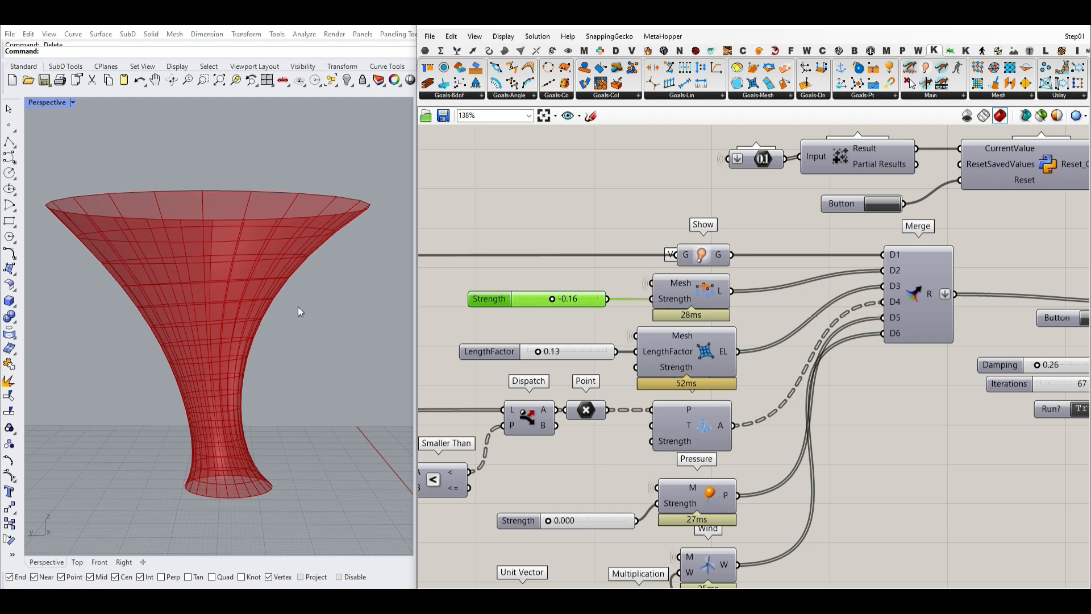
Find the EdgeLengths goal among the Kangaroo mesh goals and examine it alongside the vase's mesh edges.
left_click(773, 96)
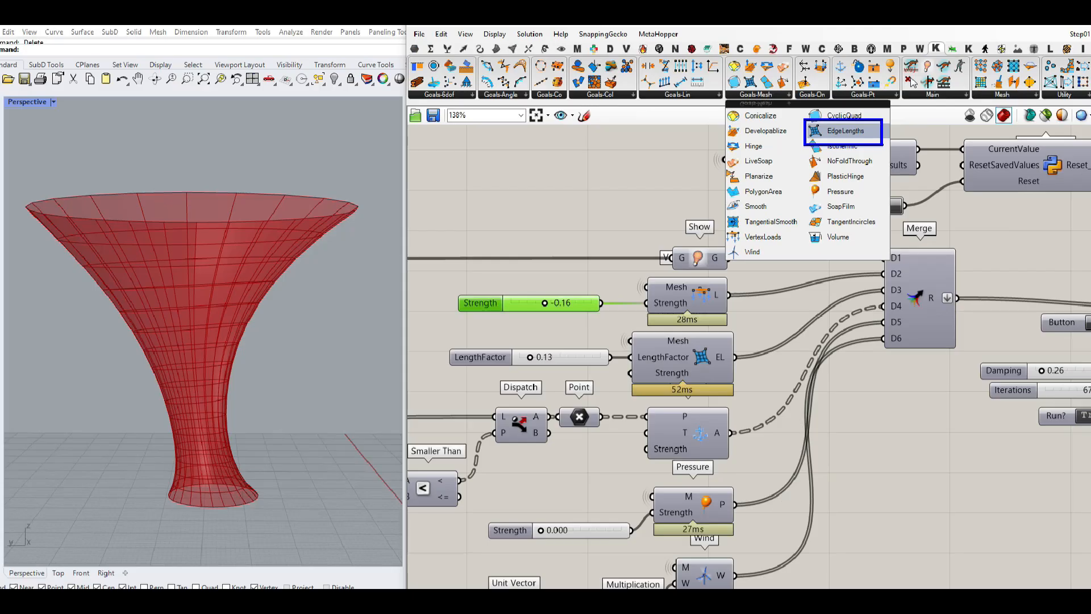
scroll(207, 360, "up", 5)
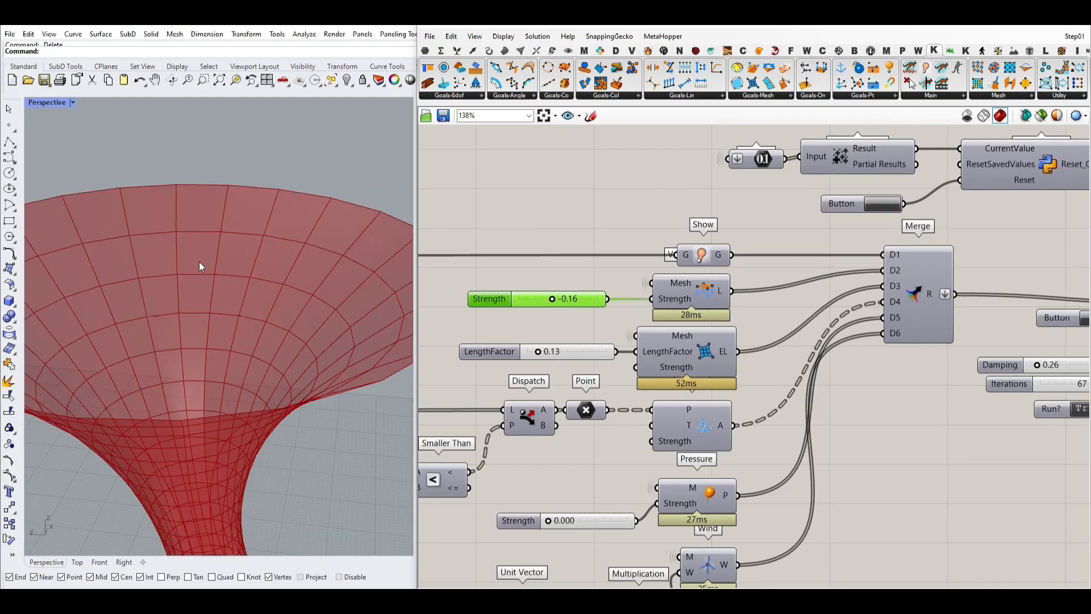
mouse_move(176, 275)
left_mouse_down()
mouse_move(188, 296)
mouse_move(195, 276)
mouse_move(219, 276)
left_mouse_up()
key("Escape")
right_click_drag(789, 307, 1017, 268)
right_click_drag(809, 291, 893, 294)
scroll(983, 300, "up", 3)
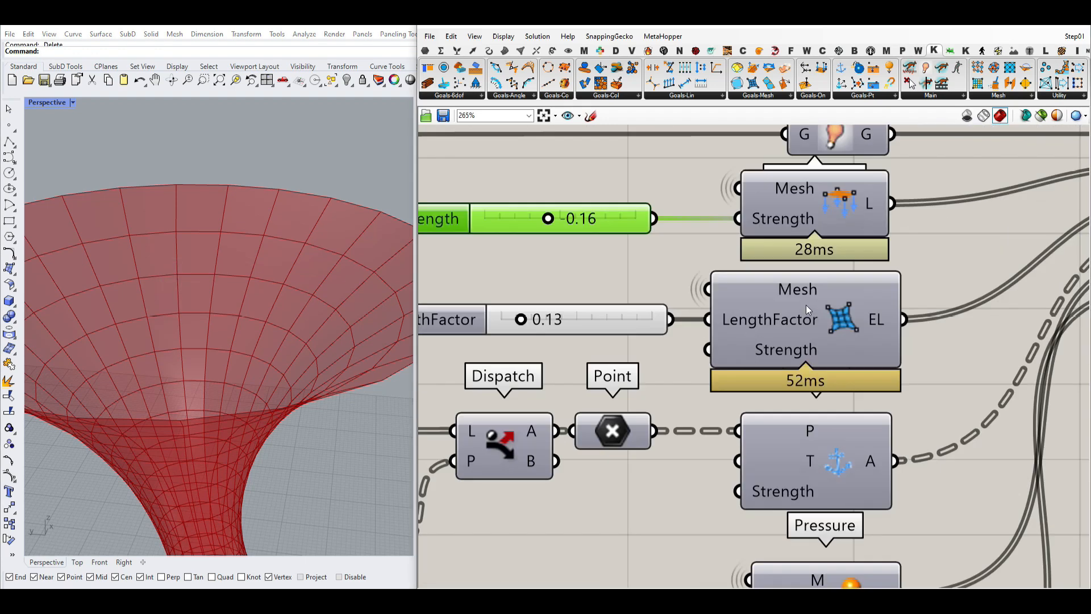
Set the LengthFactor of the EdgeLengths goal to 0.00.
left_click_drag(521, 319, 470, 322)
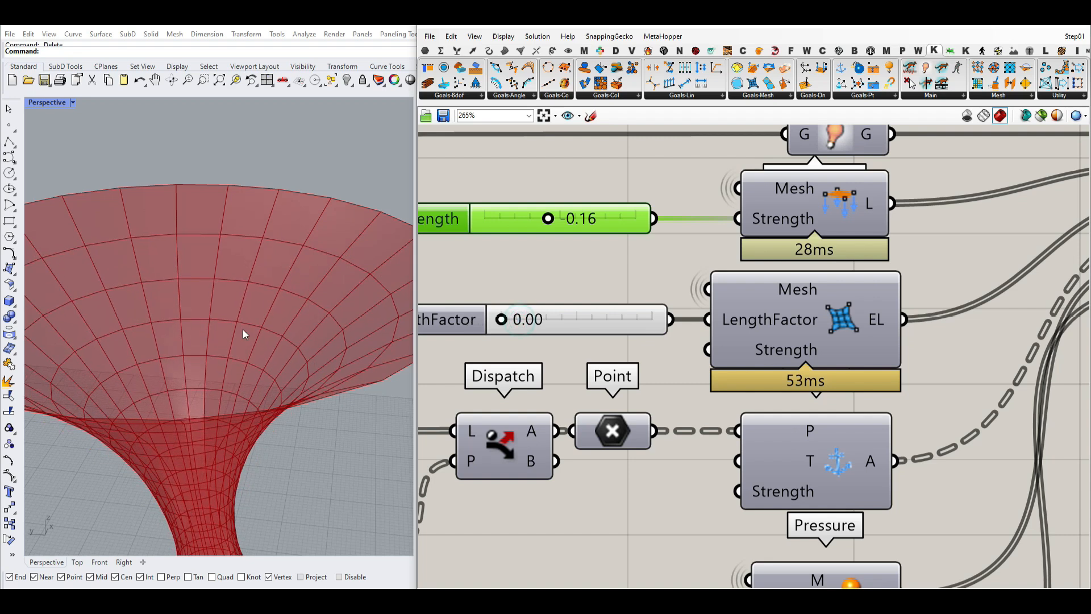
right_click_drag(243, 329, 244, 302)
scroll(218, 347, "up", 5)
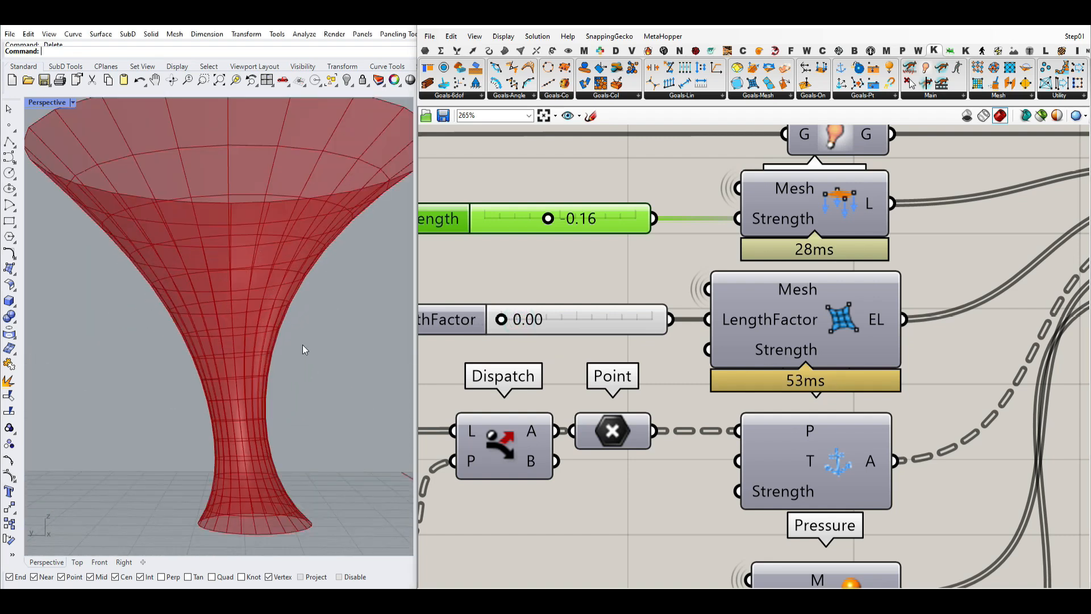
Examine the mesh edges around the vase's neck up close and from a wider view.
scroll(295, 341, "down", 2)
right_click_drag(292, 340, 241, 370)
scroll(229, 437, "up", 3)
scroll(249, 380, "up", 3)
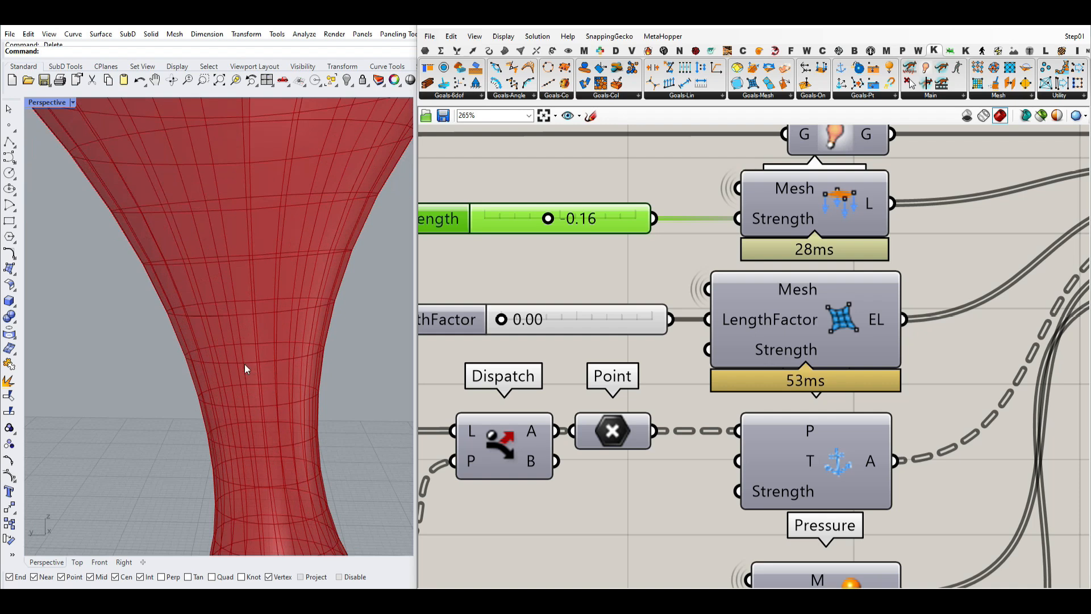
scroll(246, 363, "up", 3)
left_click(241, 361)
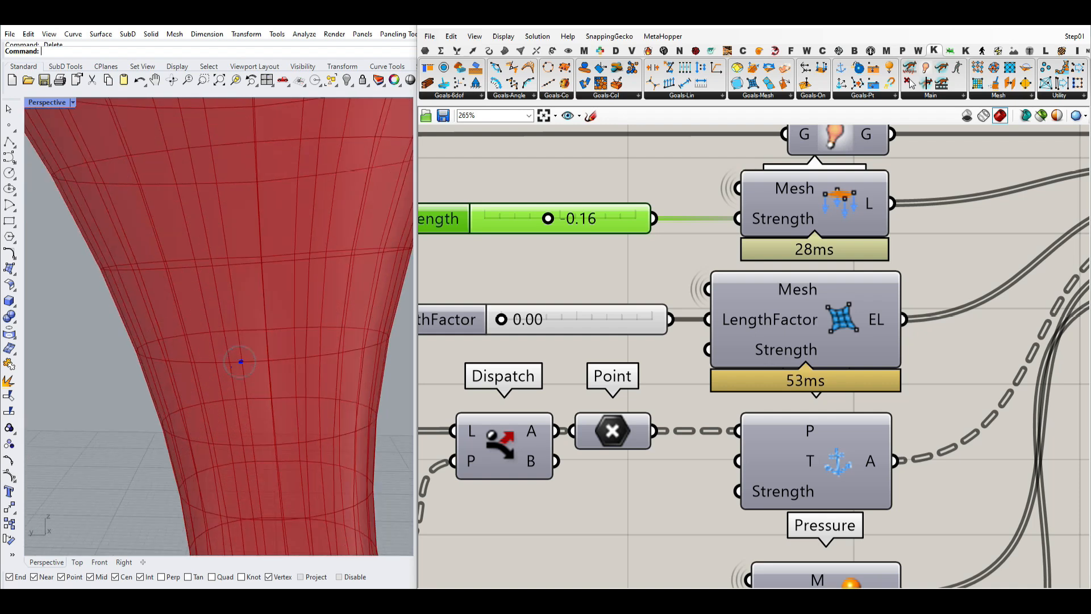
left_click_drag(231, 365, 248, 365)
mouse_move(242, 358)
left_mouse_down()
mouse_move(243, 373)
mouse_move(246, 349)
left_mouse_up()
key("Escape")
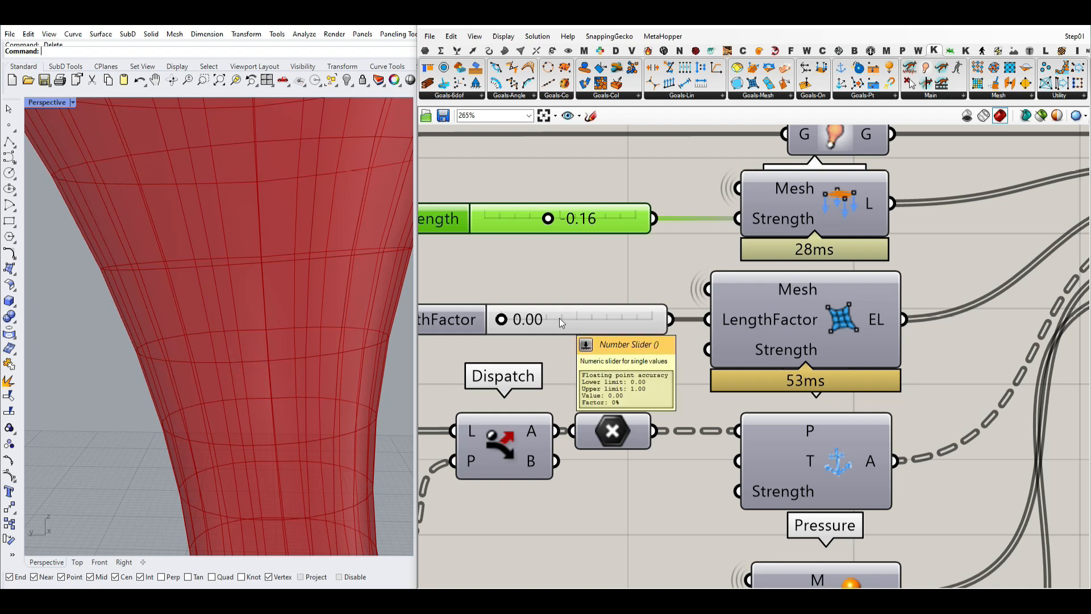
scroll(205, 308, "down", 3)
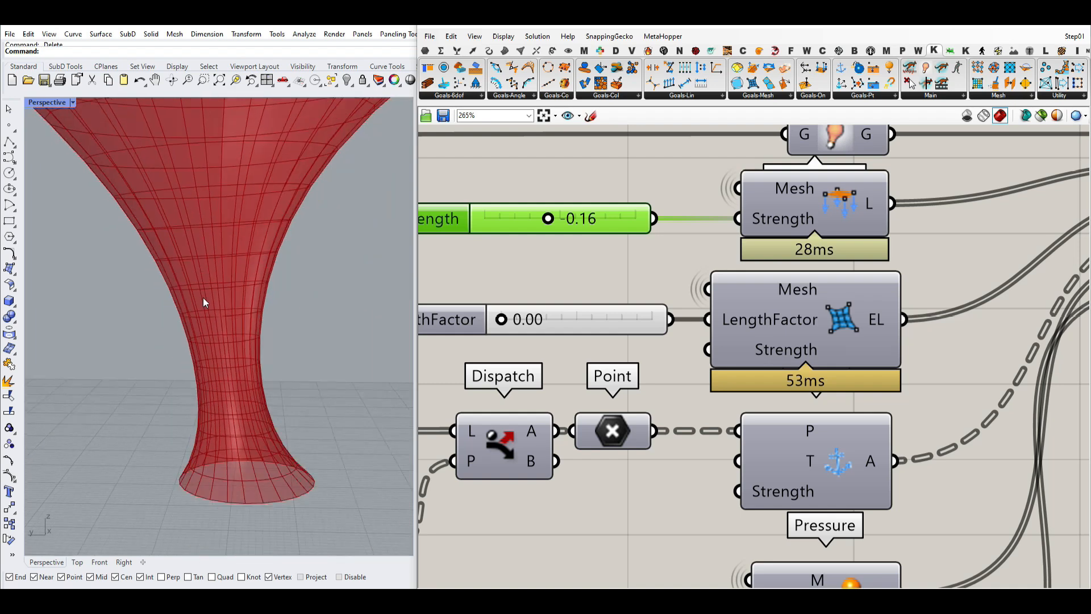
Try the EdgeLengths LengthFactor at 1, check the vase, and return the factor to 0.00.
left_click_drag(500, 318, 569, 323)
double_click(569, 323)
key("BackSpace")
type("1")
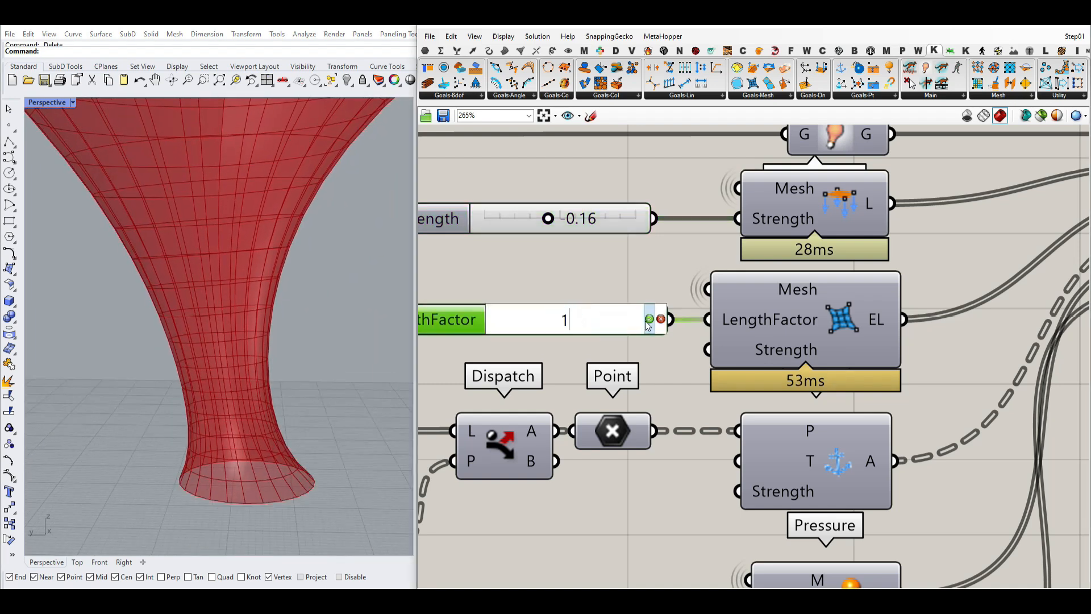
left_click(649, 319)
right_click_drag(289, 333, 136, 324)
left_click_drag(650, 320, 458, 326)
scroll(607, 327, "down", 4)
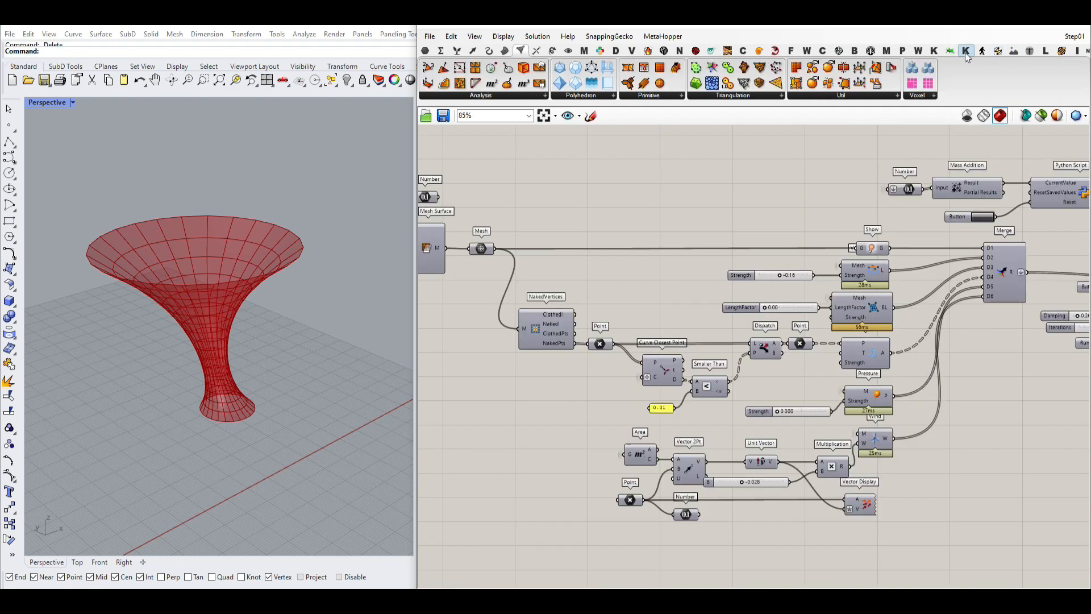
Look up the Kangaroo point goals and select the Point parameter feeding the anchor goal to highlight the anchored rim points.
left_click(935, 50)
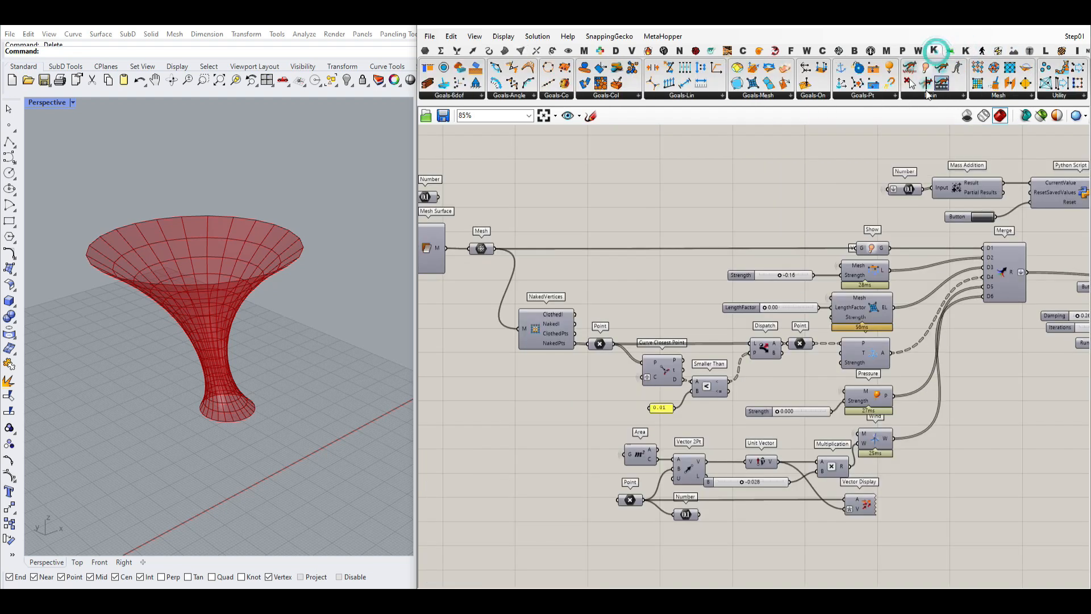
left_click(878, 95)
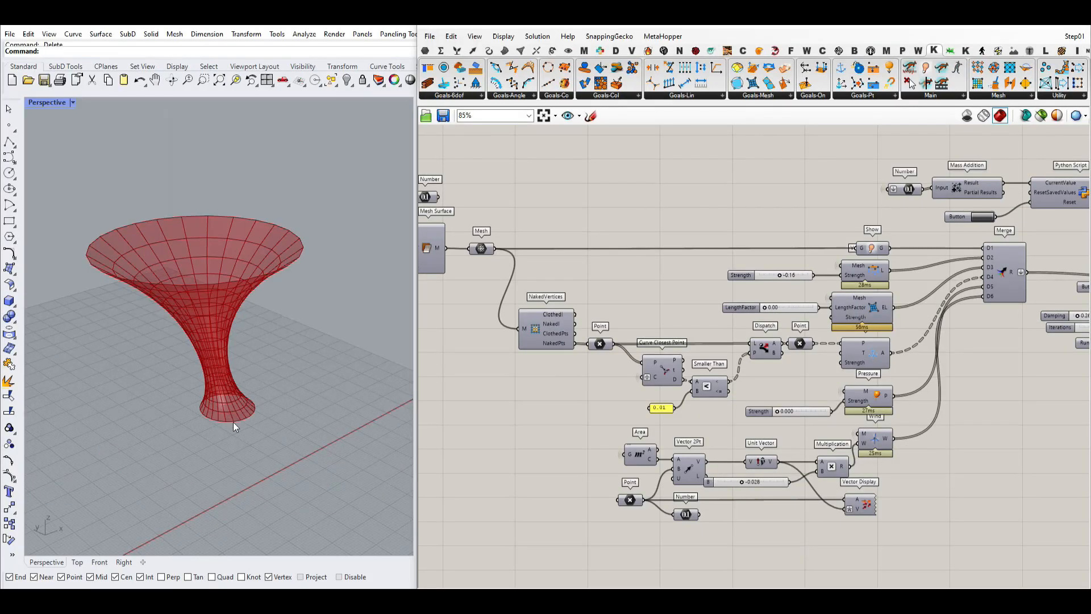
scroll(847, 352, "up", 3)
right_click(756, 336)
key("Escape")
left_click(756, 336)
right_click_drag(229, 421, 294, 332)
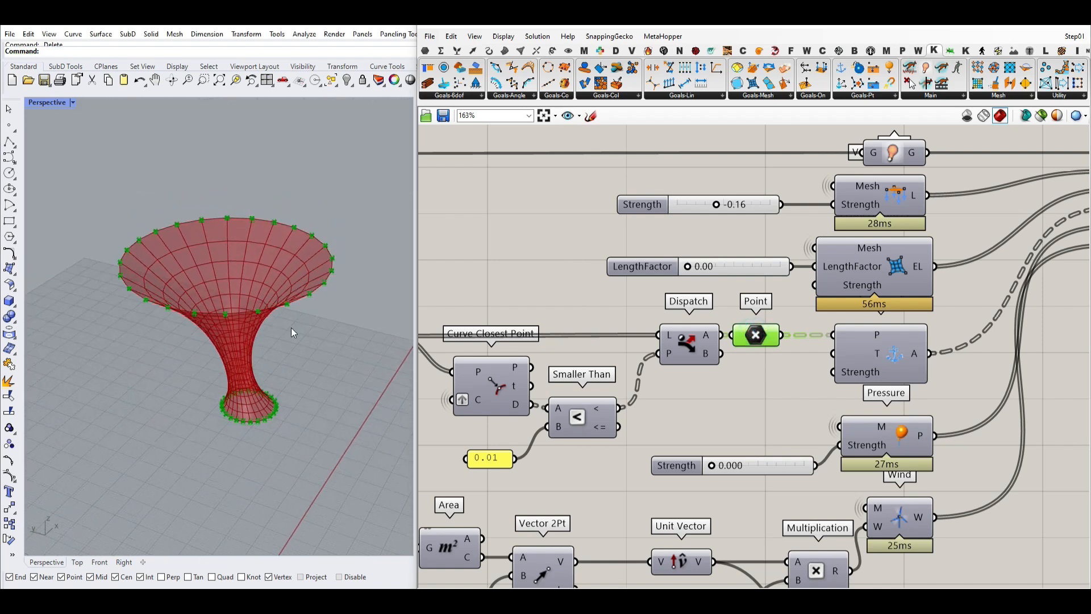
scroll(612, 206, "down", 2)
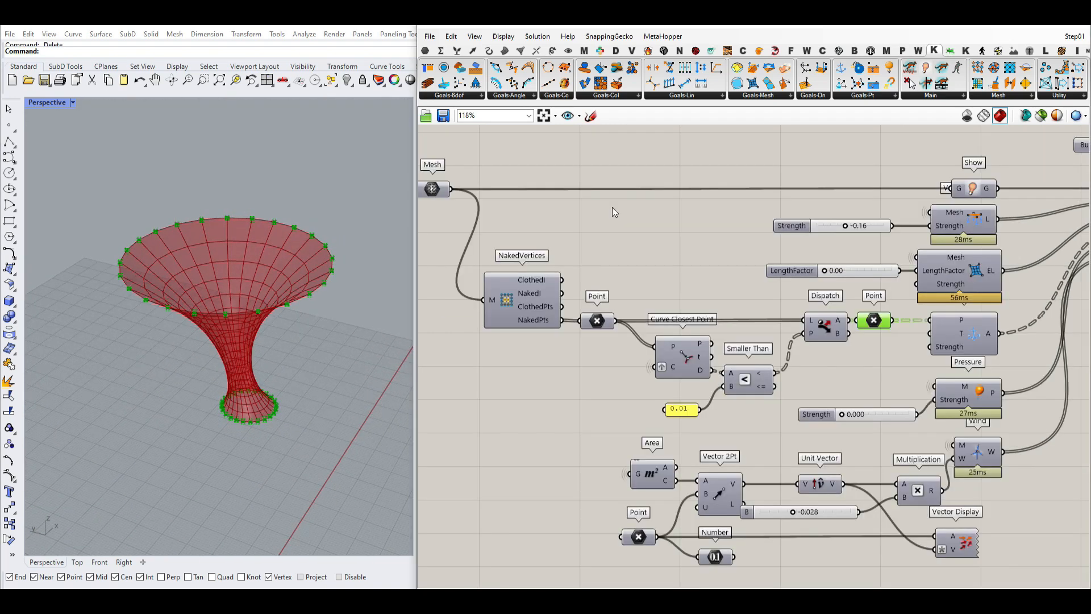
Look up NakedVertices among the Kangaroo mesh tools and turn on the preview of the Point parameter holding its NakedPts output.
left_click(1023, 98)
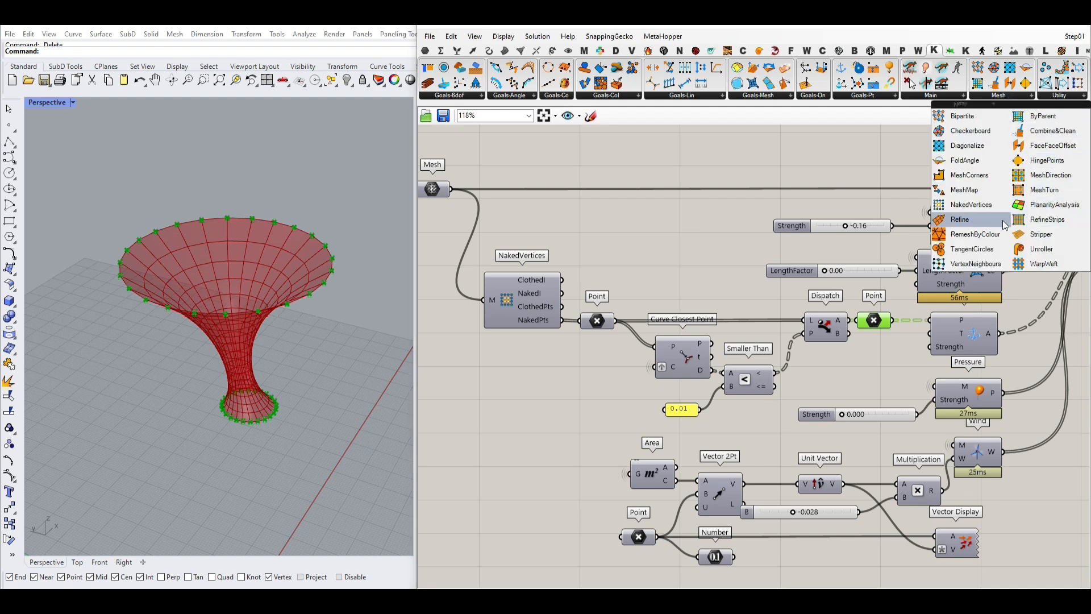
left_click(589, 231)
right_click_drag(543, 256, 638, 242)
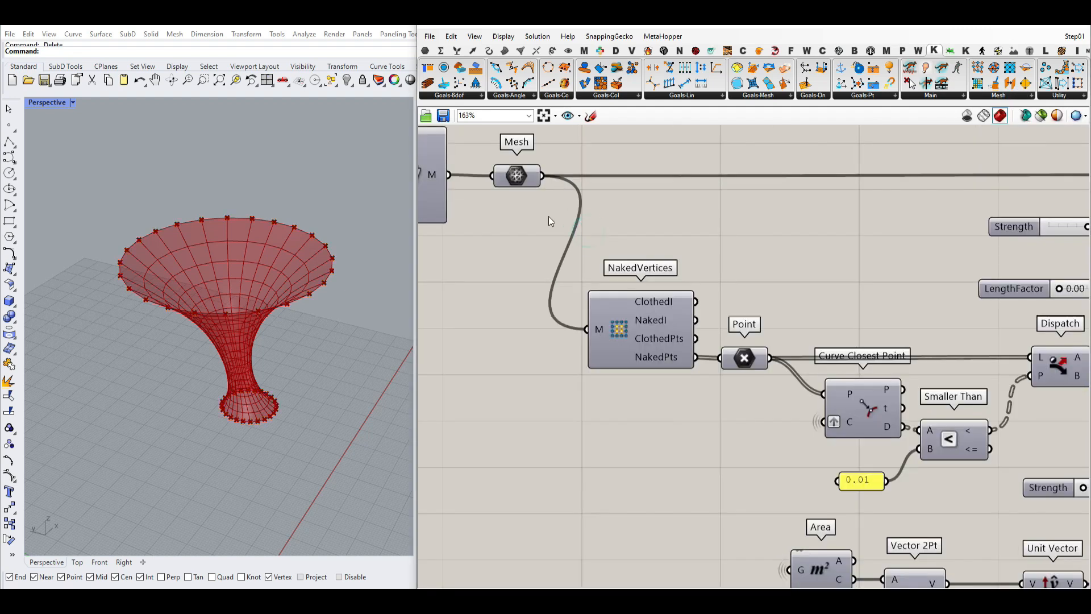
scroll(624, 335, "up", 2)
right_click(632, 325)
left_click(653, 341)
right_click_drag(296, 381, 272, 328)
Temporarily preview the source Mesh parameter to compare it with the naked points along the seam, and turn that preview off again.
right_click_drag(534, 276, 603, 307)
right_click(476, 170)
left_click(500, 185)
right_click_drag(360, 250, 149, 325)
right_click_drag(438, 228, 625, 250)
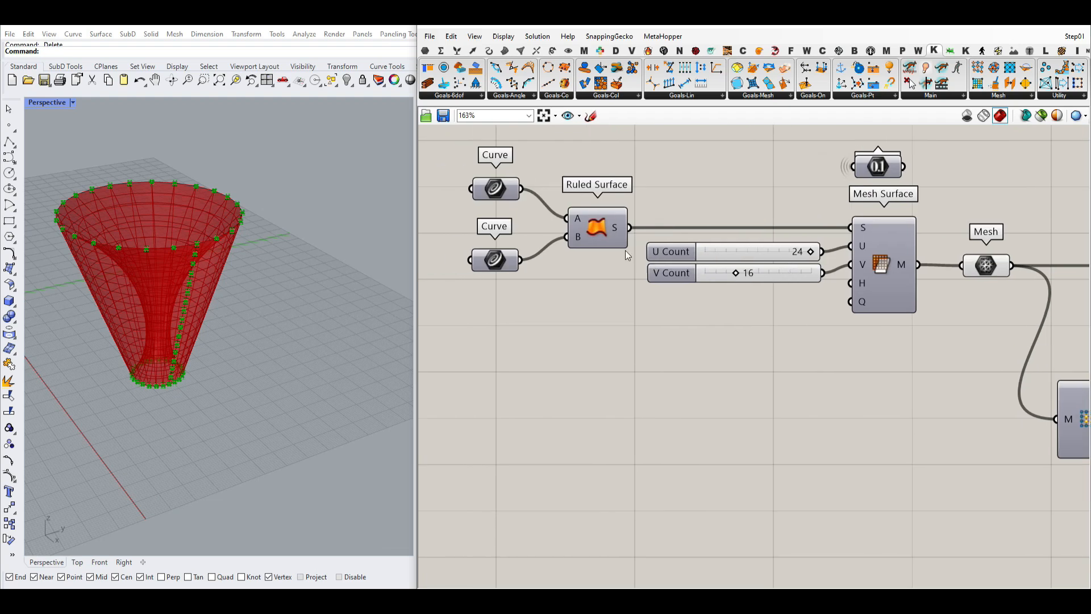
right_click_drag(202, 397, 200, 266)
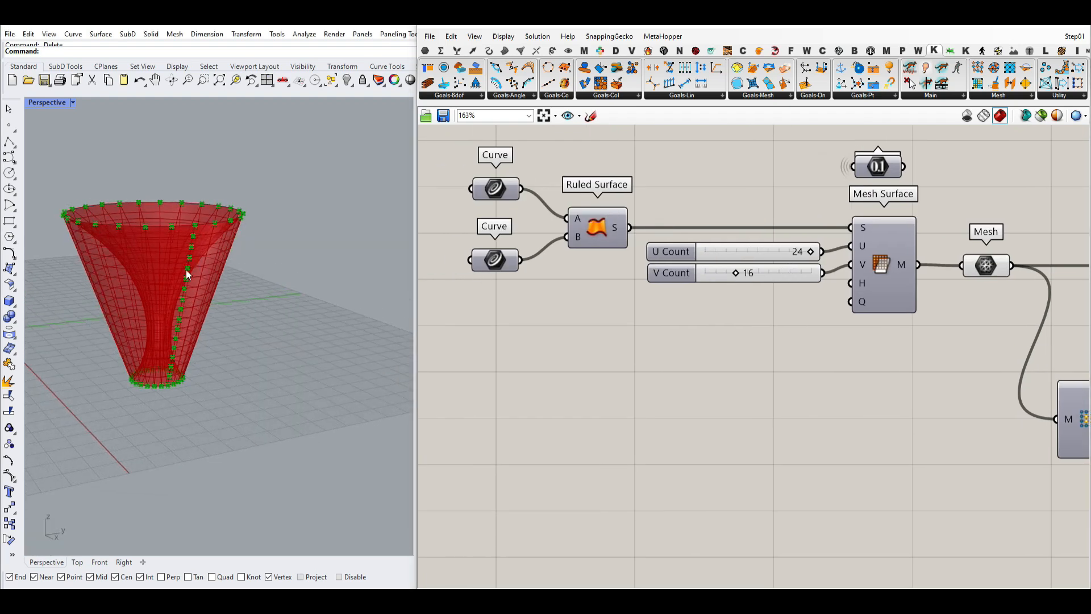
right_click_drag(989, 319, 669, 259)
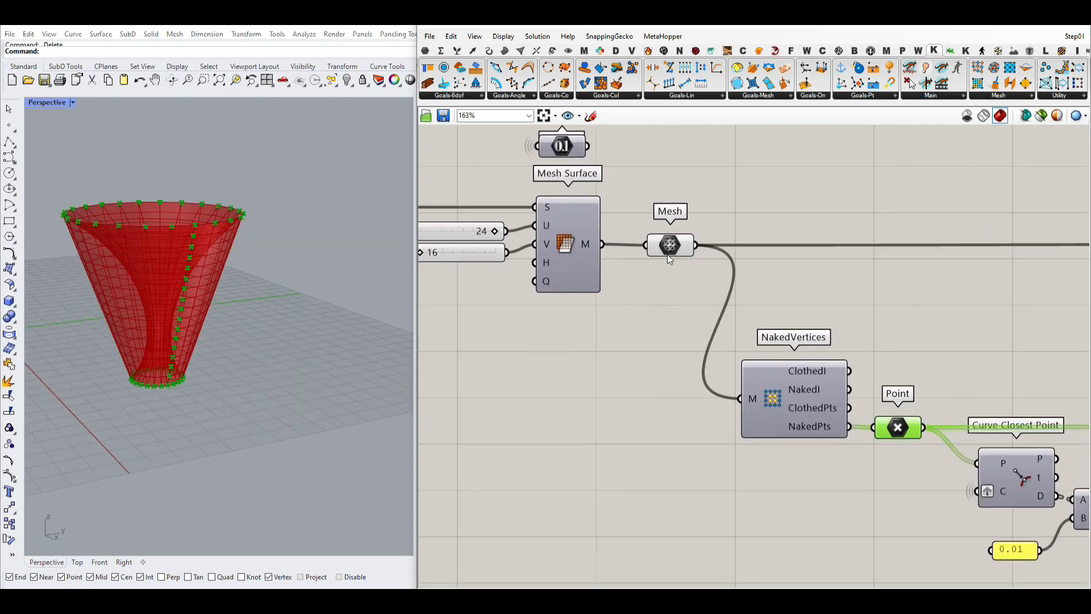
right_click(675, 245)
left_click(687, 261)
right_click_drag(337, 359, 301, 342)
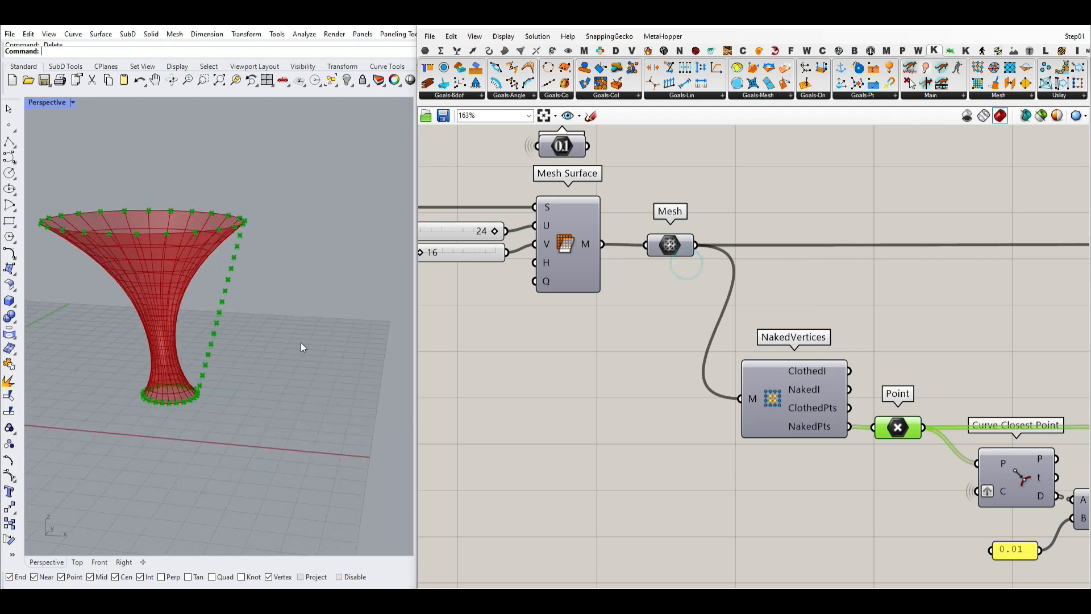
Look up Curve Closest Point among the curve analysis tools and select that component to examine its point and curve inputs.
right_click_drag(944, 446, 495, 343)
scroll(663, 358, "up", 3)
left_click(489, 50)
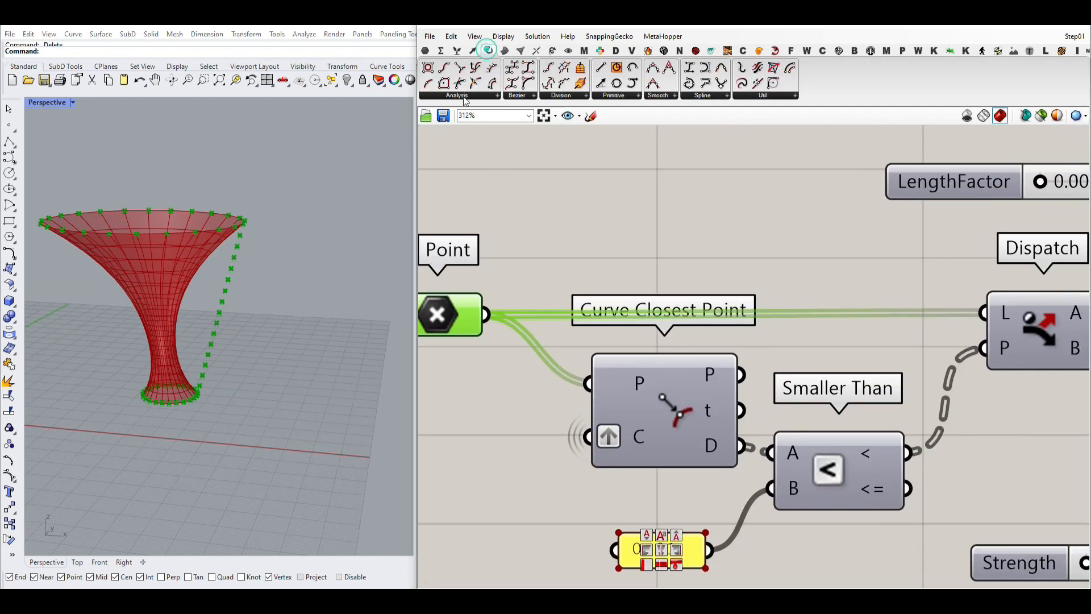
left_click(457, 96)
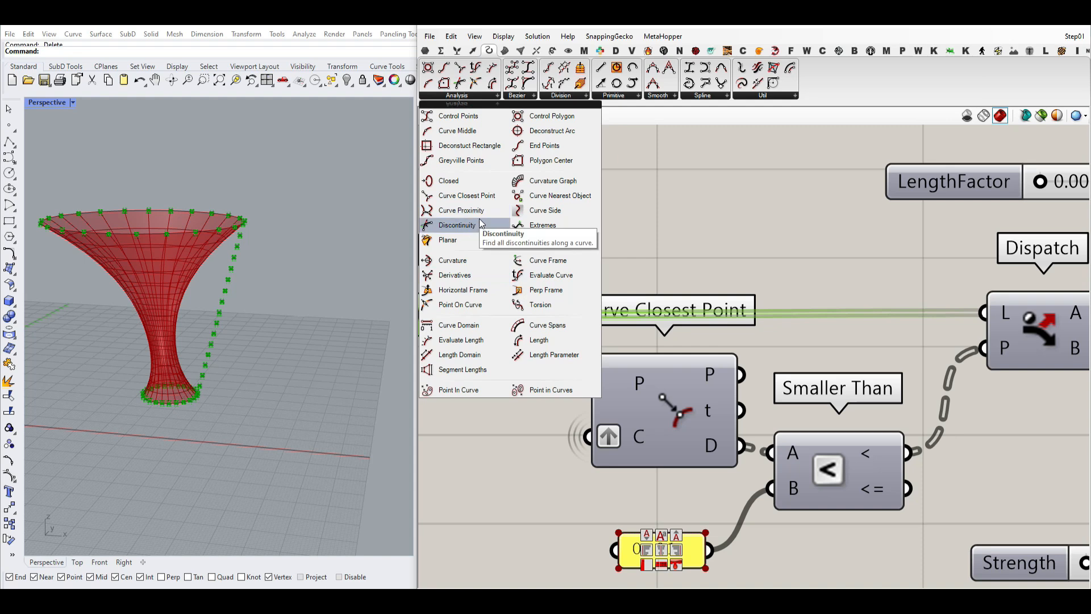
left_click(696, 201)
right_click_drag(697, 202, 798, 175)
left_click(547, 289)
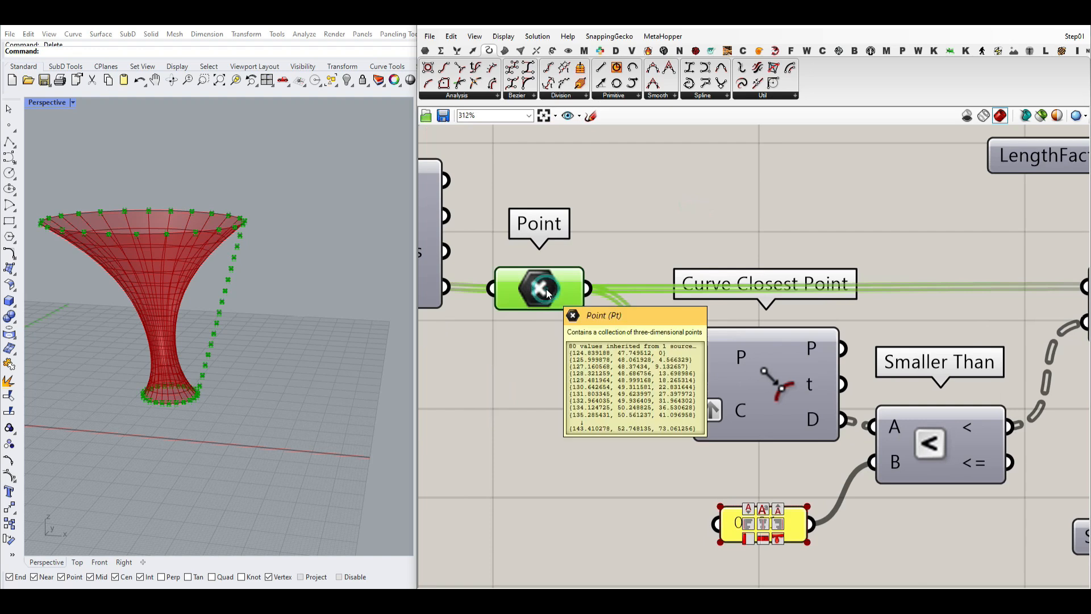
left_click(769, 394)
right_click_drag(770, 394, 851, 366)
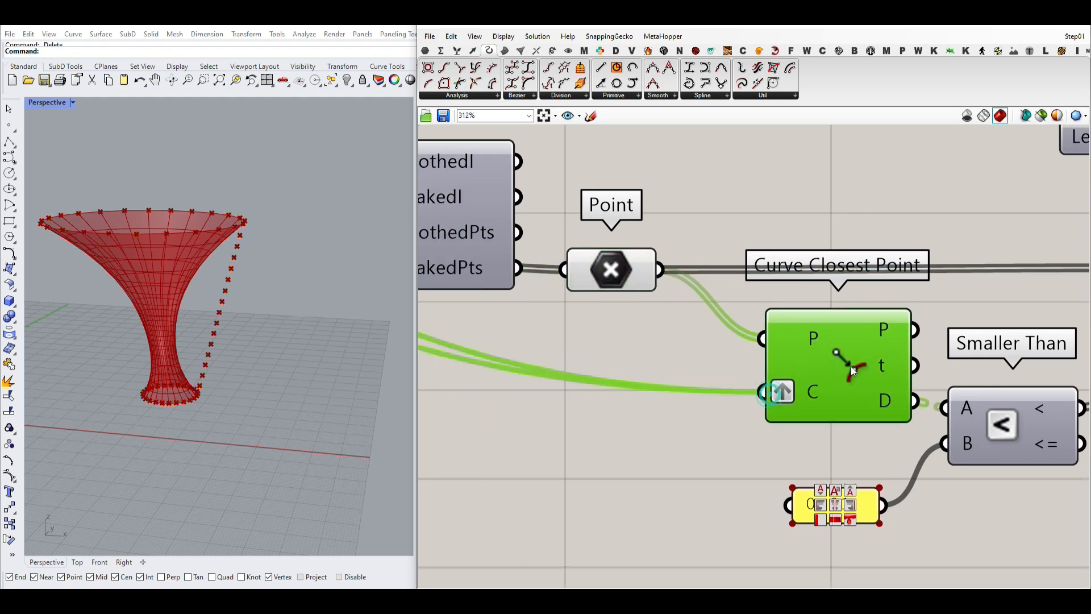
Trace the wires from the two source Curve parameters into the curve input of Curve Closest Point.
scroll(851, 366, "down", 4)
right_click_drag(511, 291, 646, 315)
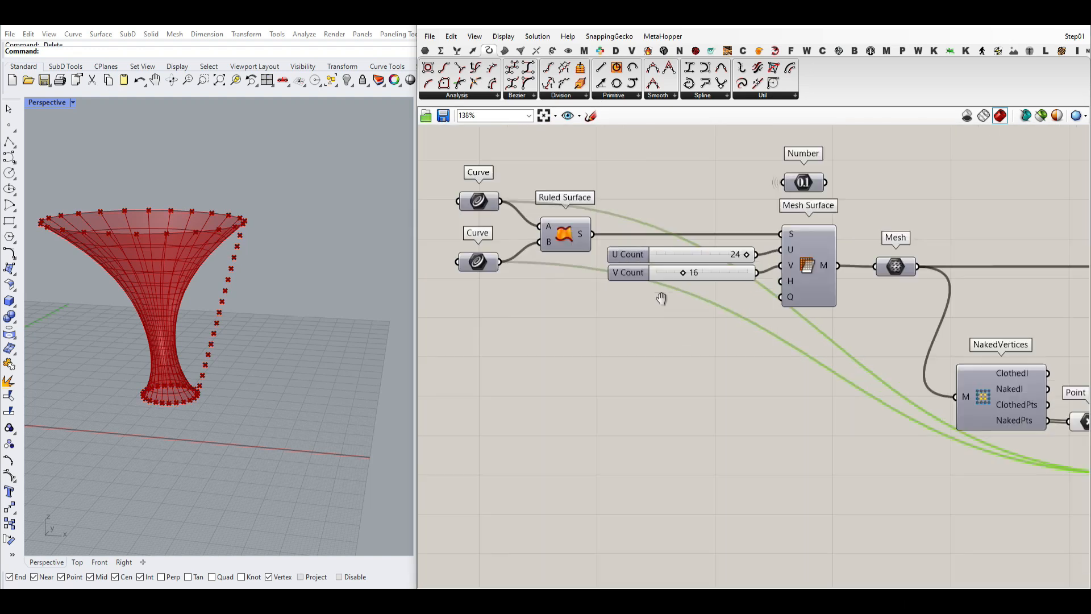
right_click_drag(492, 261, 536, 280)
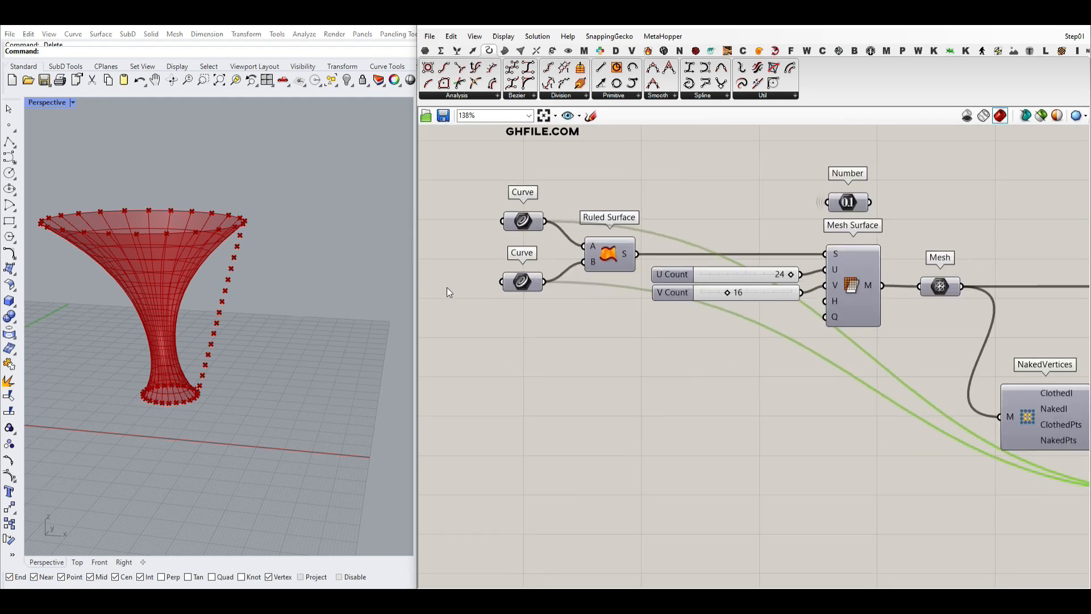
right_click_drag(1009, 338, 424, 200)
scroll(594, 355, "up", 3)
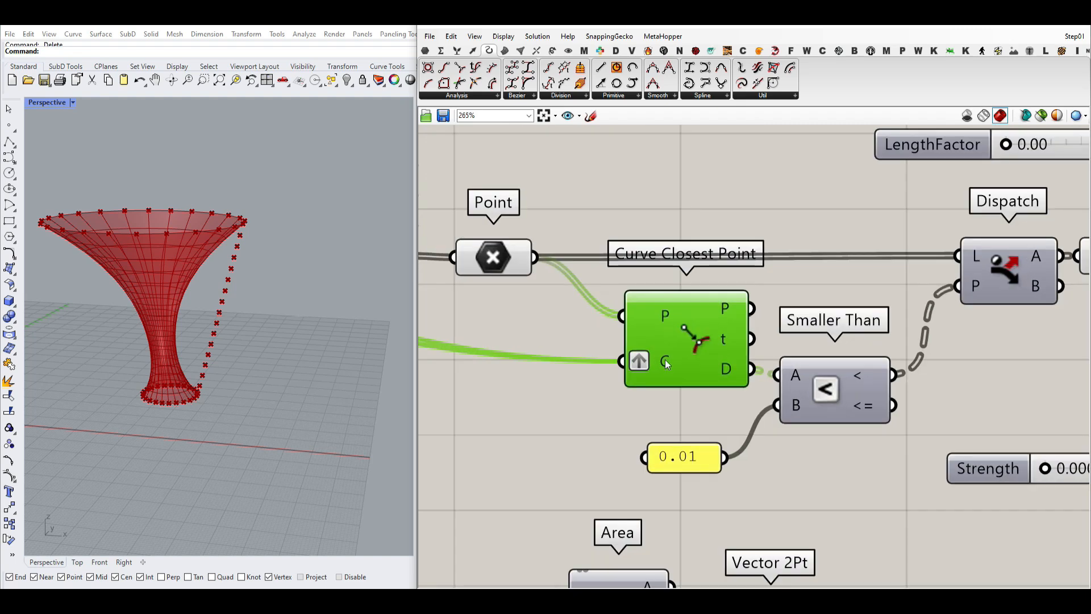
right_click_drag(665, 359, 598, 354)
scroll(598, 353, "up", 2)
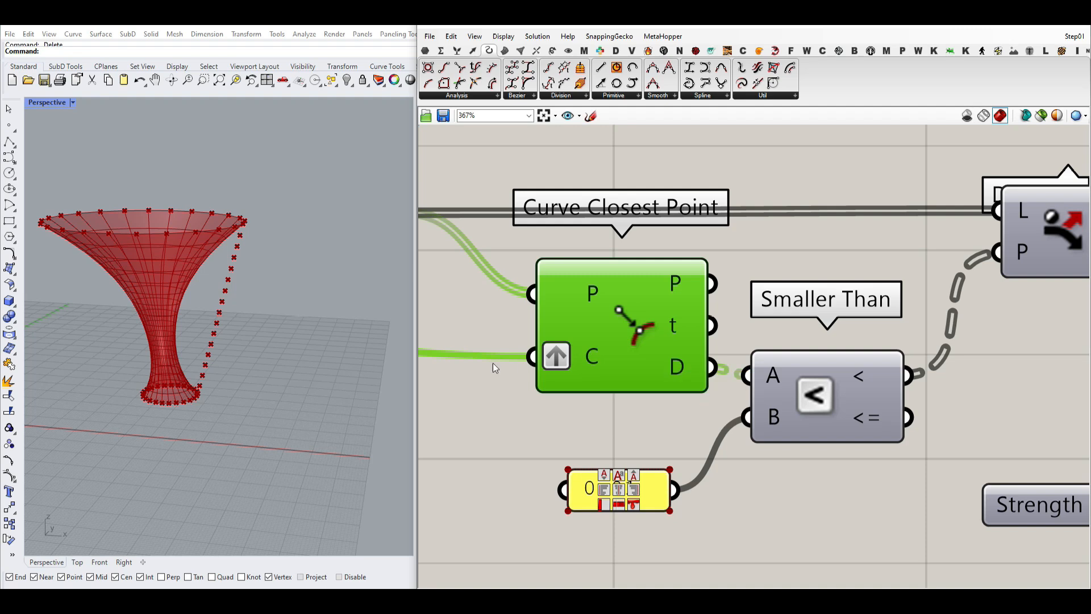
Compare the naked points on the vase with the curve input and distance output of Curve Closest Point.
right_click_drag(190, 281, 219, 322)
scroll(221, 321, "down", 4)
scroll(203, 339, "up", 4)
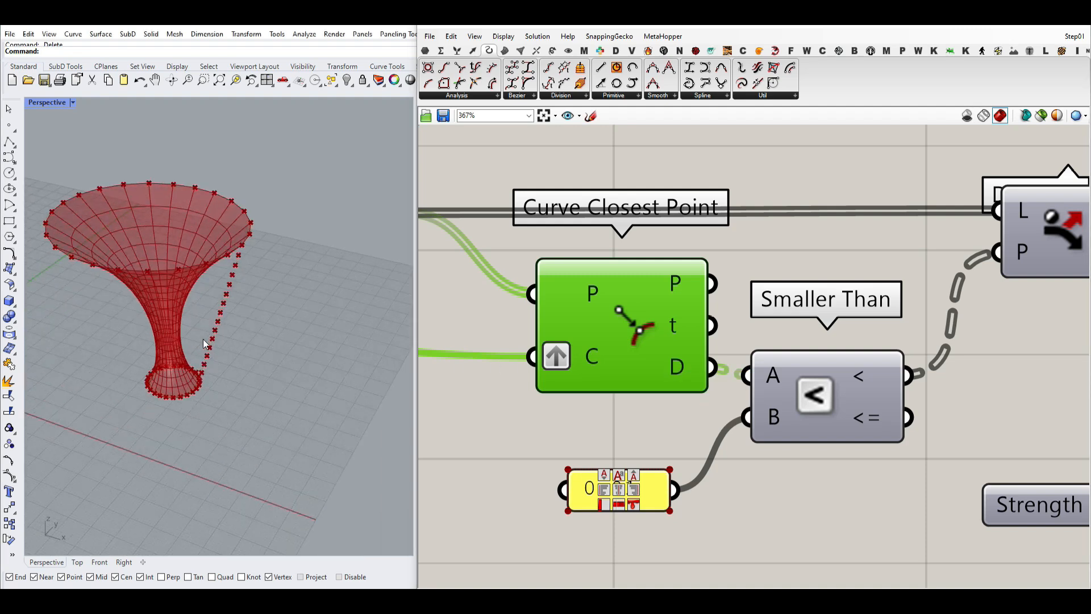
scroll(148, 302, "up", 2)
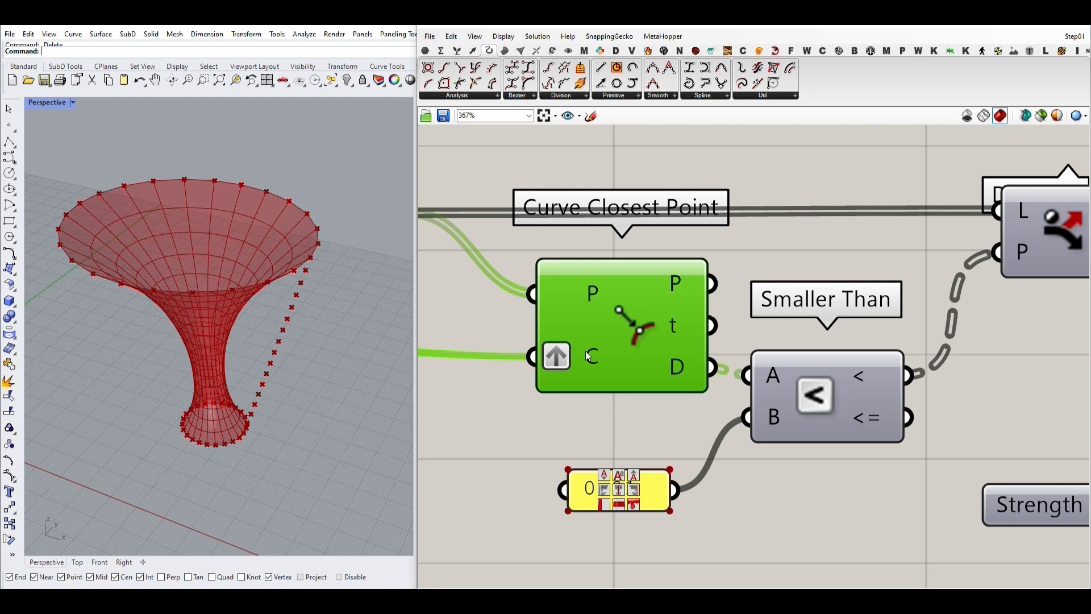
mouse_move(588, 355)
right_click_drag(680, 354, 677, 274)
mouse_move(676, 274)
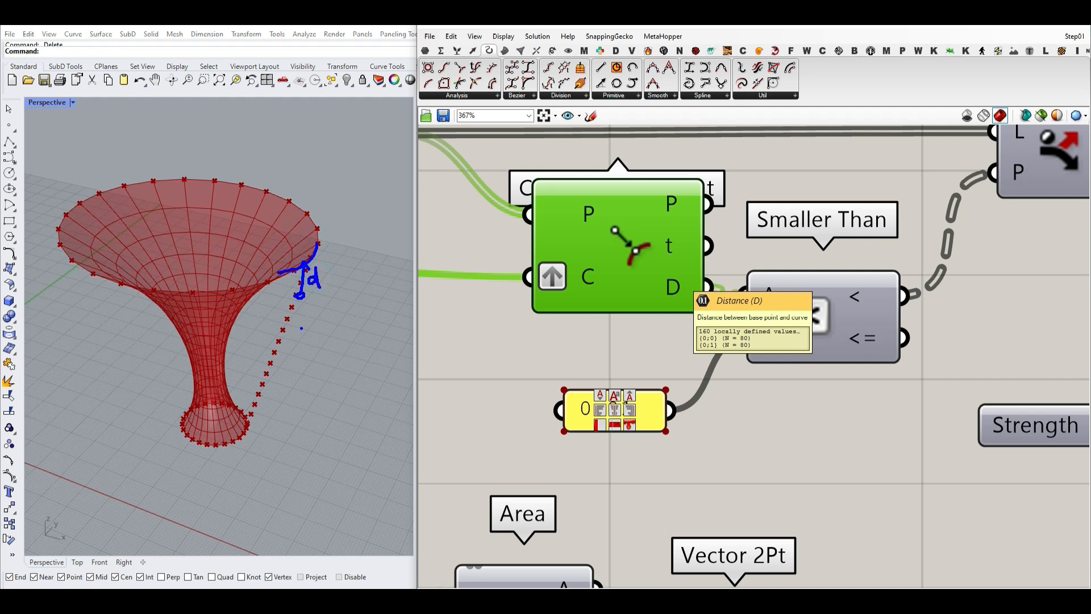
Temporarily mark up the distances from the seam points to the nearest curve, cross out the seam points, and clear the markup.
left_click_drag(296, 301, 277, 348)
mouse_move(245, 408)
left_mouse_down()
mouse_move(256, 417)
mouse_move(246, 413)
mouse_move(211, 455)
left_mouse_up()
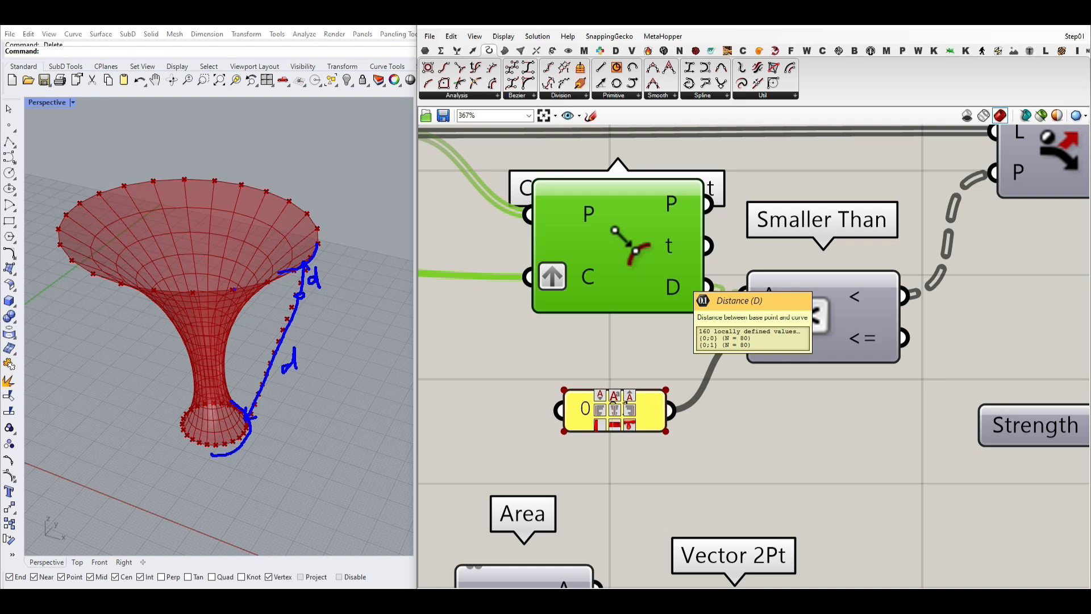
left_click_drag(229, 284, 238, 295)
left_click_drag(250, 285, 248, 285)
left_click_drag(316, 311, 336, 339)
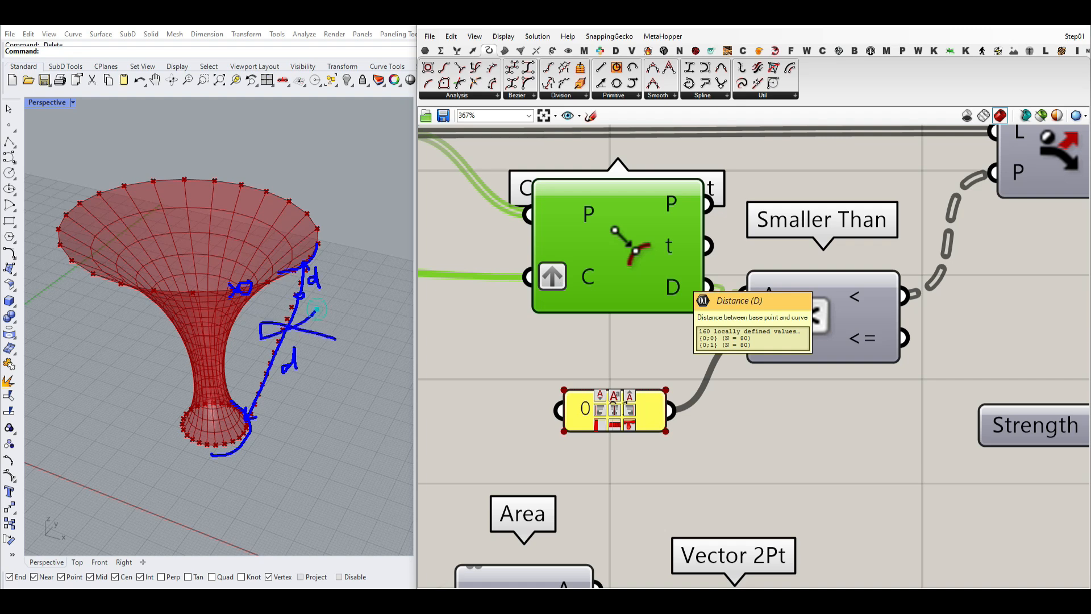
key("Escape")
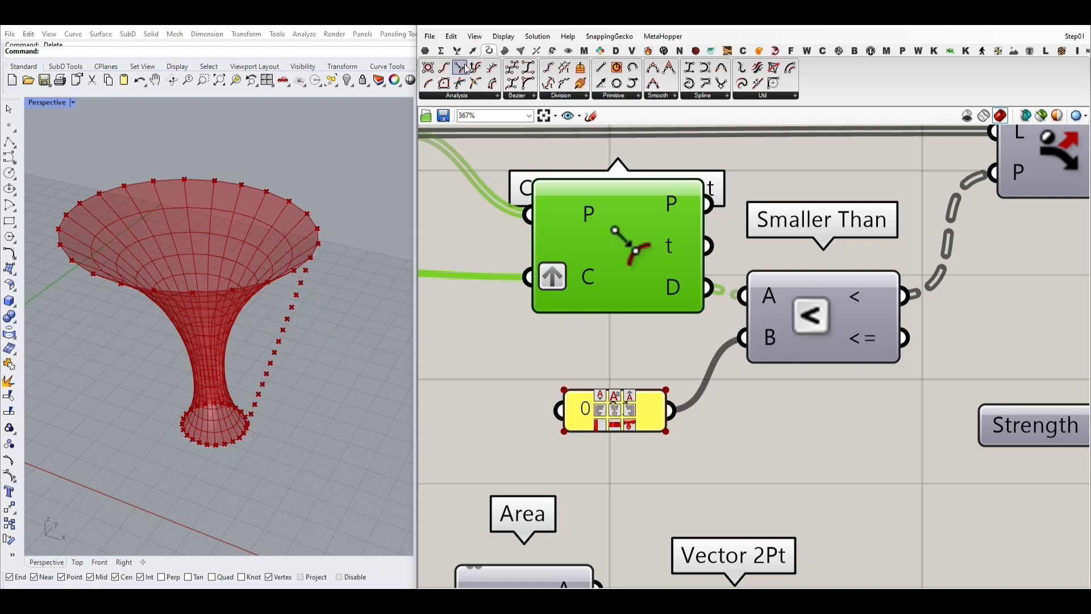
Look up Smaller Than among the maths operators and examine how it passes the 0.01 distance test to Dispatch.
left_click(441, 50)
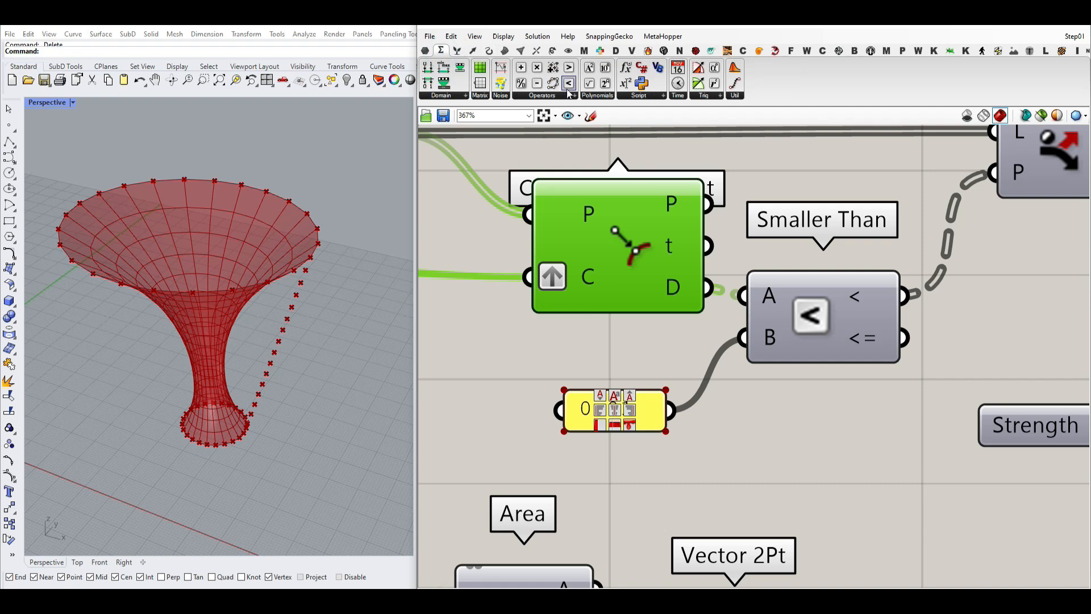
scroll(707, 408, "down", 3)
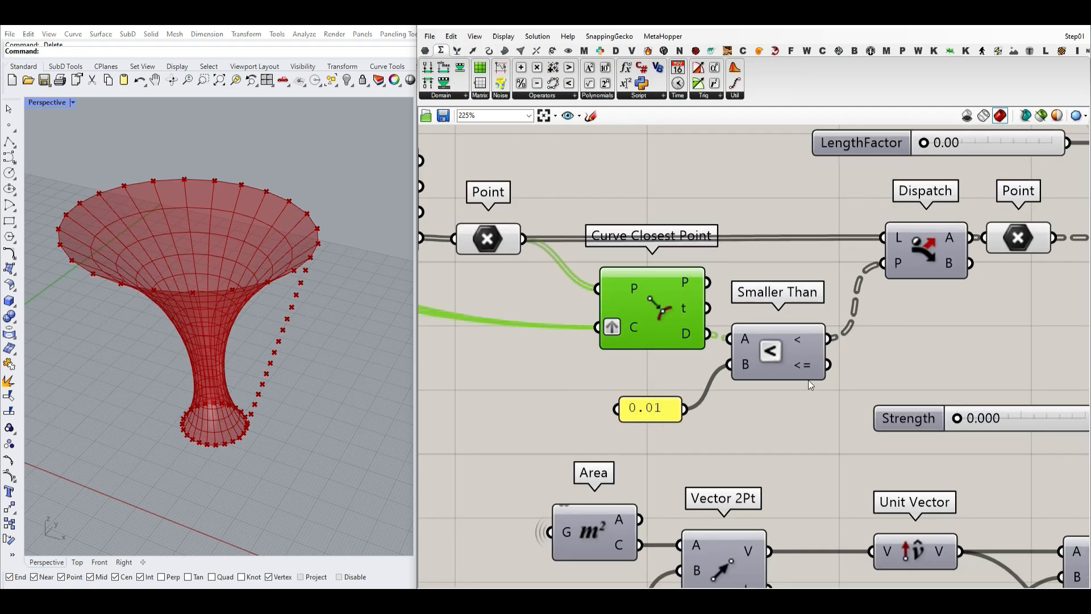
right_click_drag(828, 351, 647, 348)
scroll(737, 335, "down", 3)
scroll(672, 300, "up", 2)
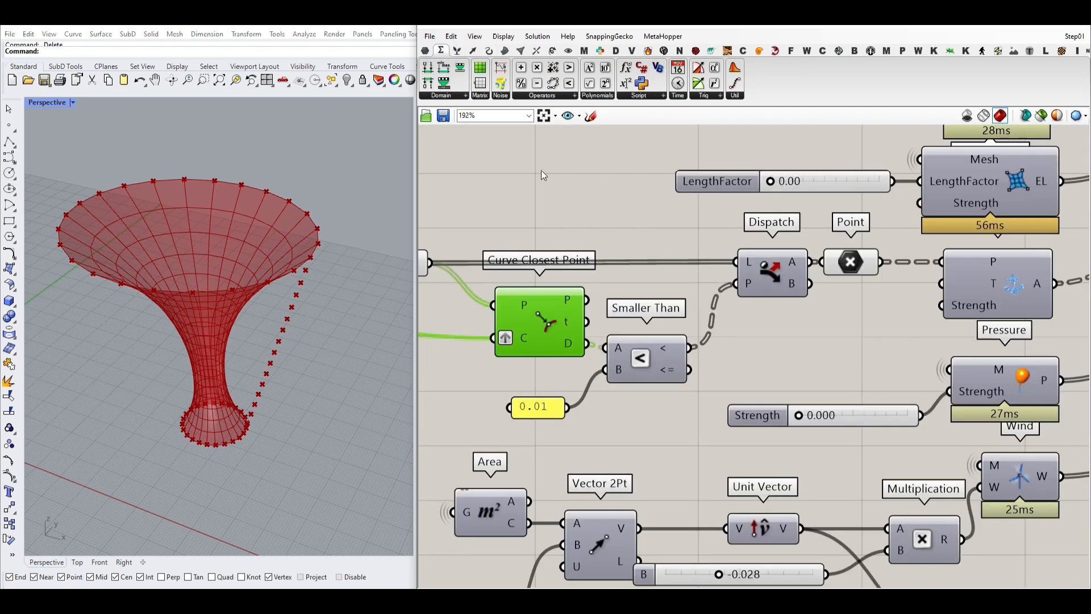
Look up Dispatch among the list tools and select the Point parameter on its A output to highlight the filtered rim points.
left_click(457, 51)
left_click(449, 96)
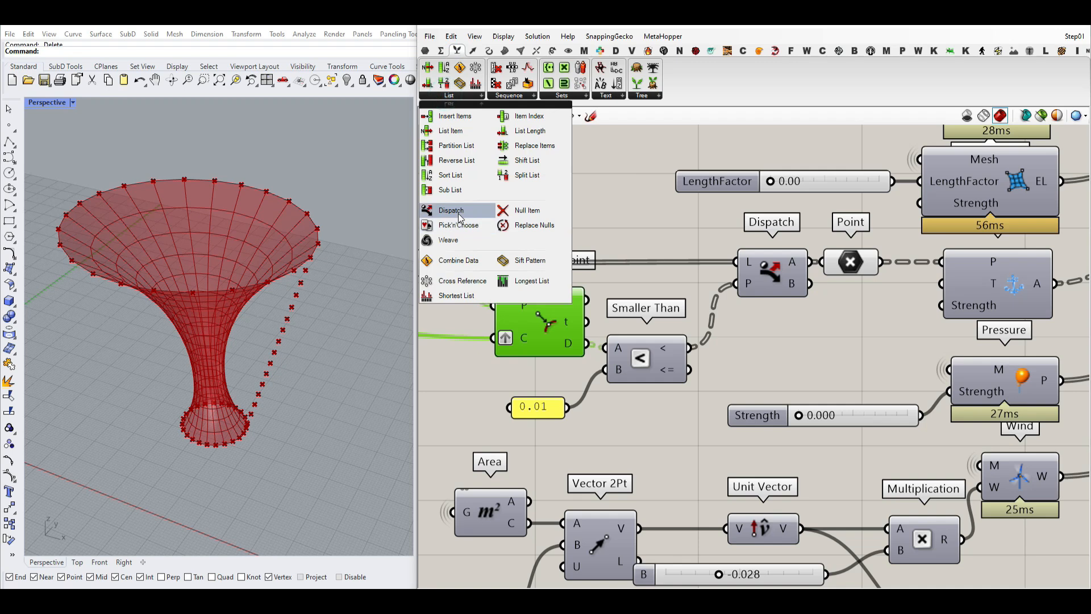
left_click(852, 371)
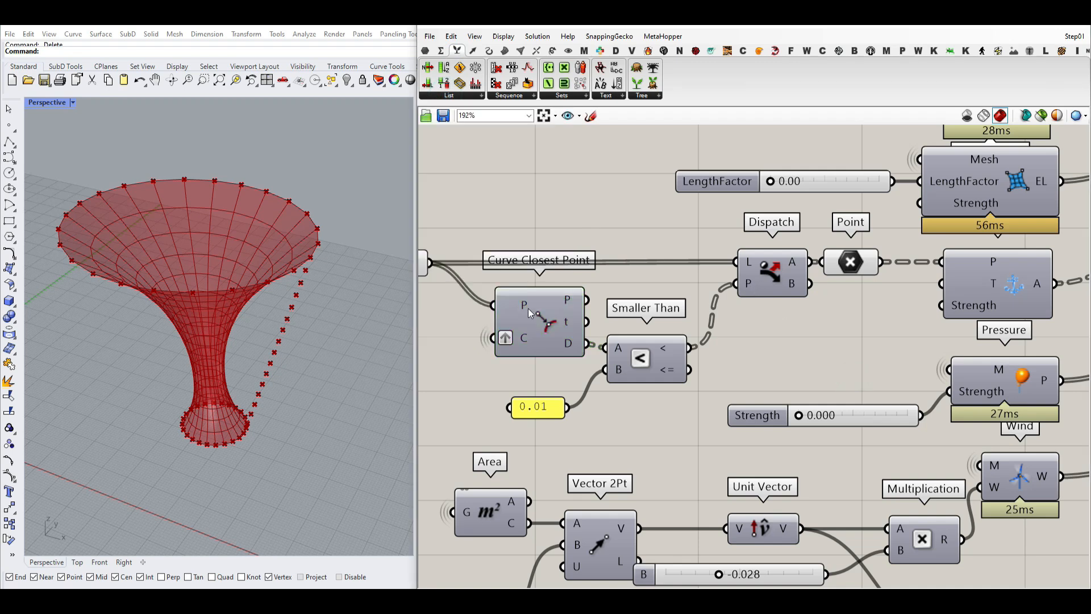
left_click(851, 262)
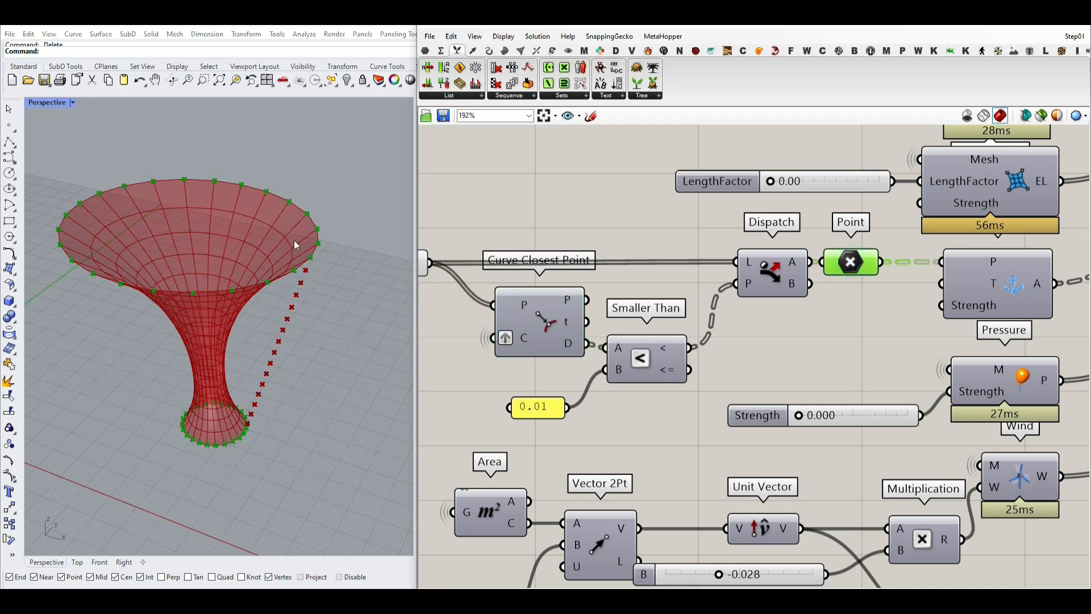
Turn off the preview of NakedVertices and the Point parameter holding its naked points.
right_click_drag(770, 339, 867, 328)
scroll(867, 328, "down", 4)
left_click_drag(736, 259, 668, 301)
middle_click(706, 224)
left_click(730, 243)
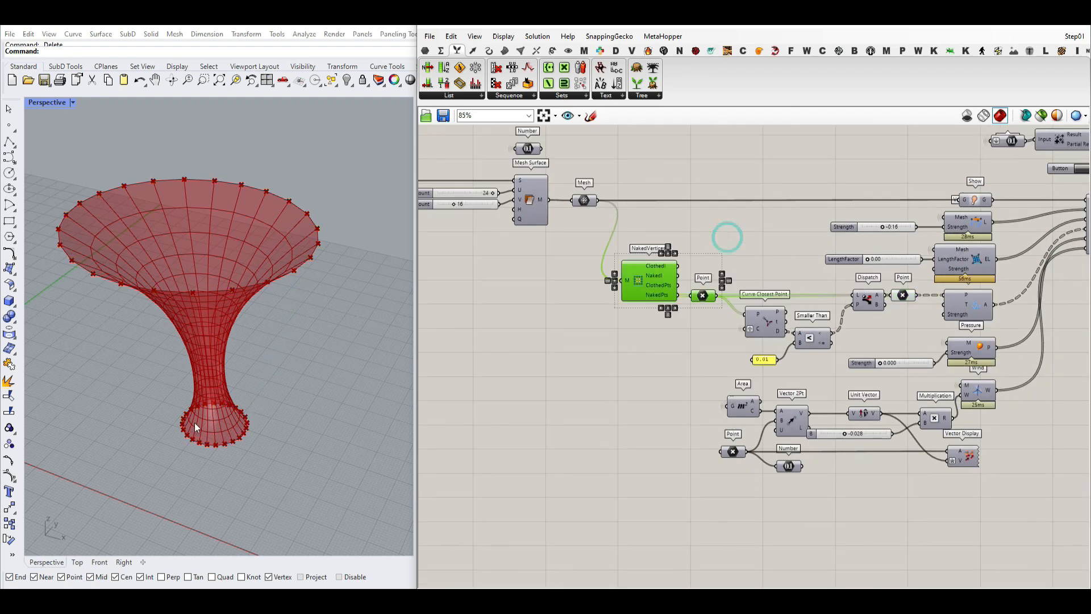
Highlight the rim points feeding the anchor goal, look up Anchor among the Kangaroo point goals, and select the Anchor component.
scroll(901, 311, "up", 3)
right_click_drag(900, 311, 719, 311)
left_click(700, 295)
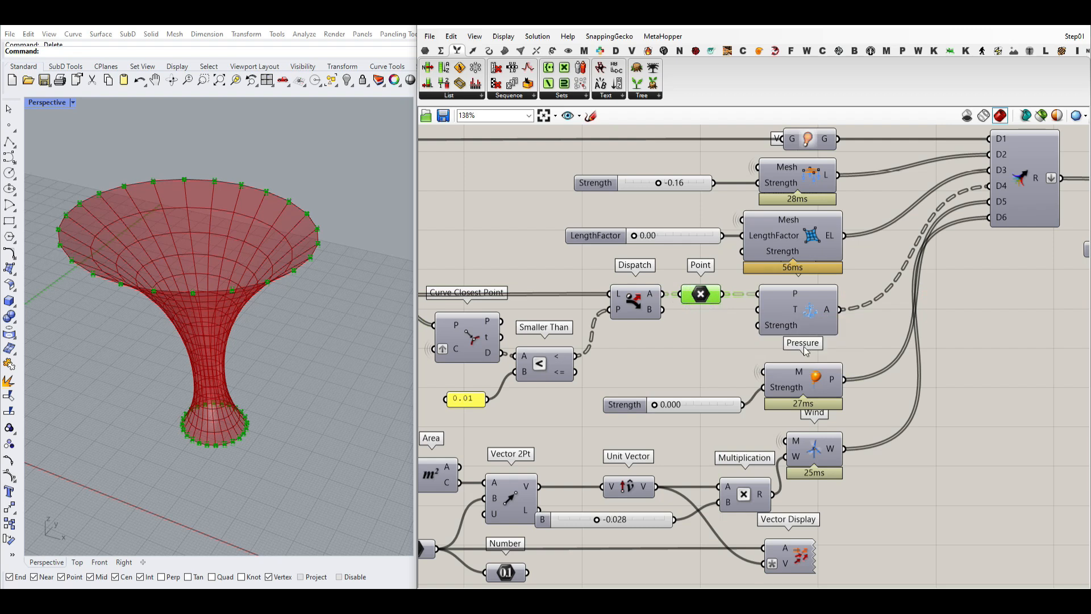
left_click(934, 50)
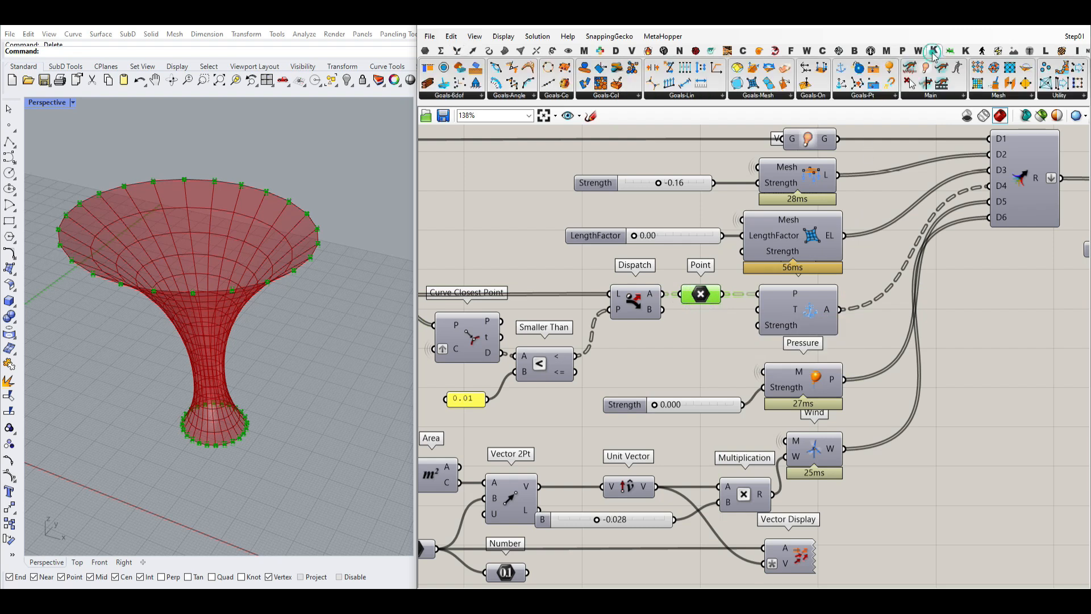
left_click(891, 96)
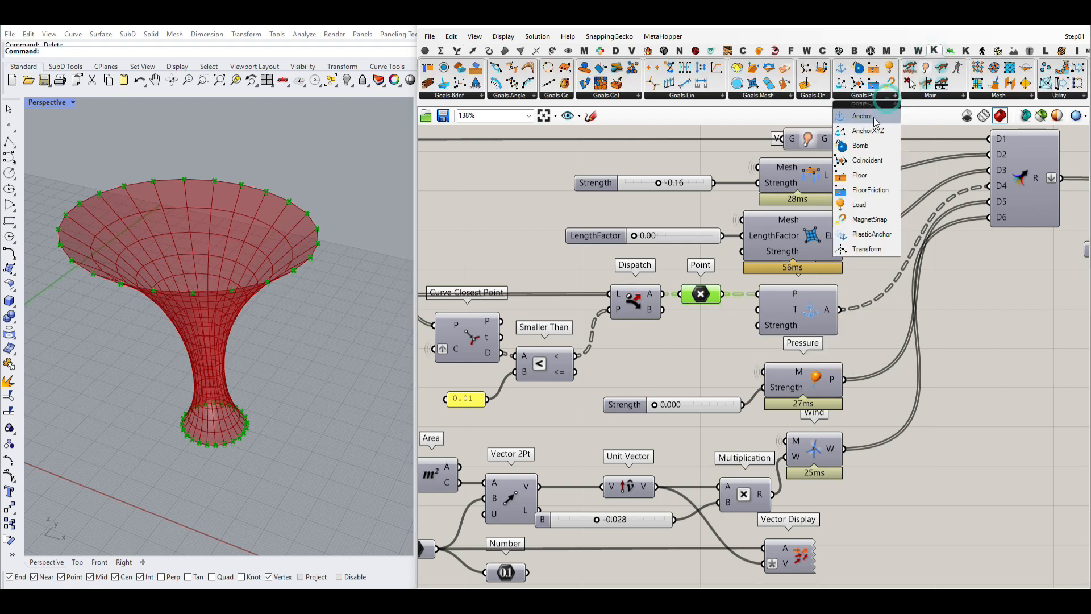
left_click(804, 318)
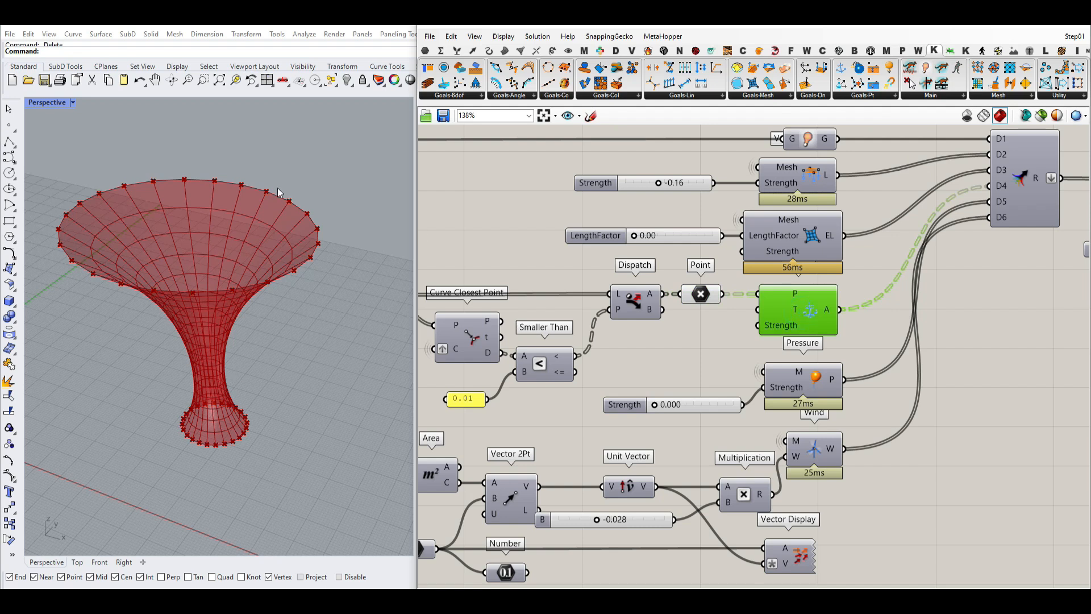
Examine the Anchor goal's strength input, its connection to Merge, and the fixed rims of the vase.
right_click_drag(867, 281, 718, 328)
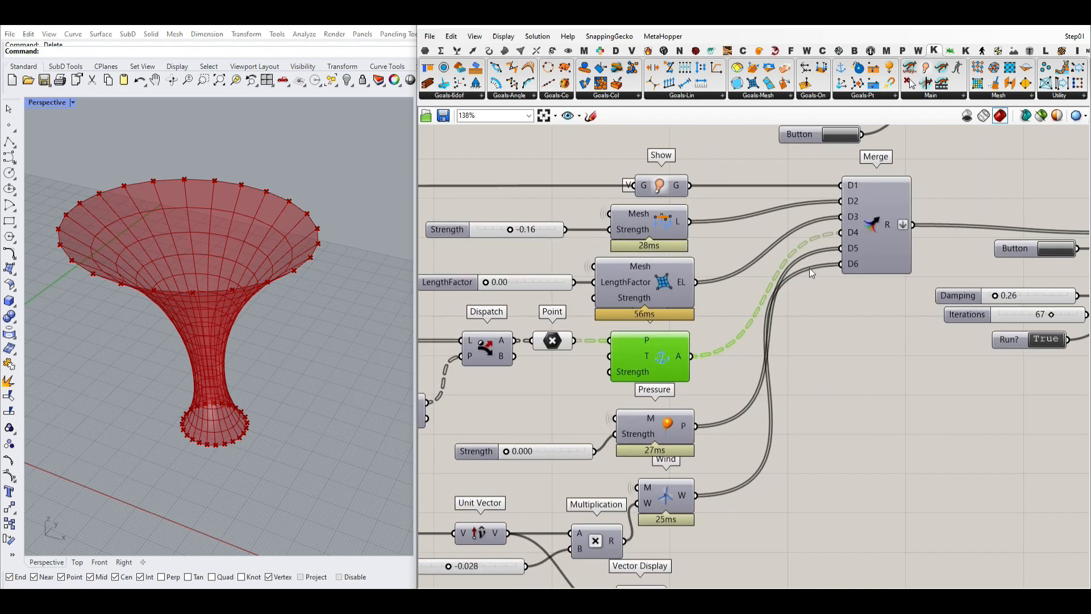
scroll(833, 253, "up", 2)
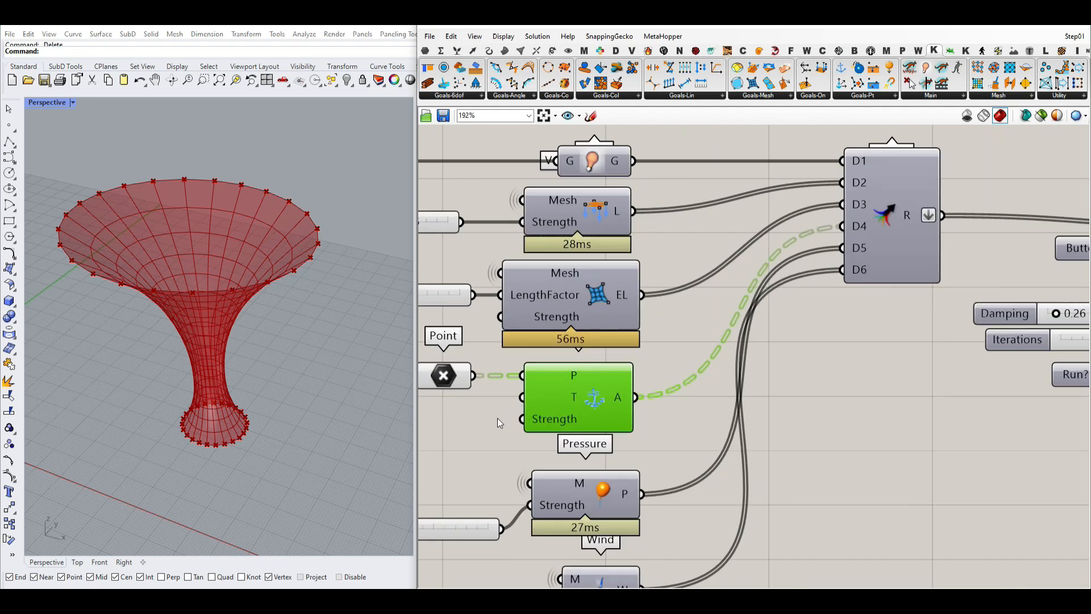
right_click_drag(223, 421, 282, 376)
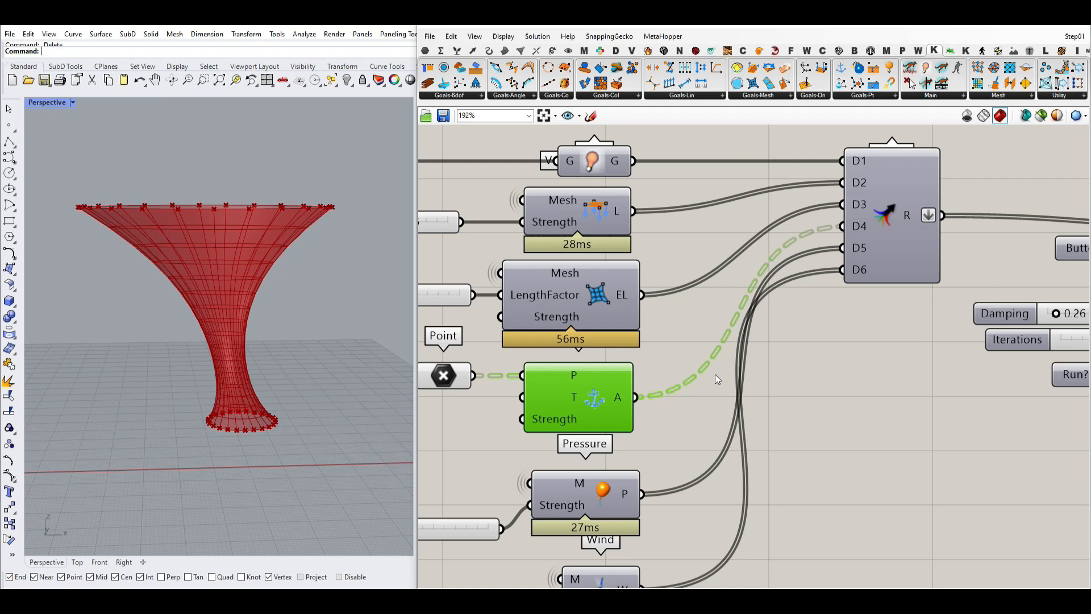
scroll(718, 370, "down", 3)
right_click_drag(249, 365, 317, 372)
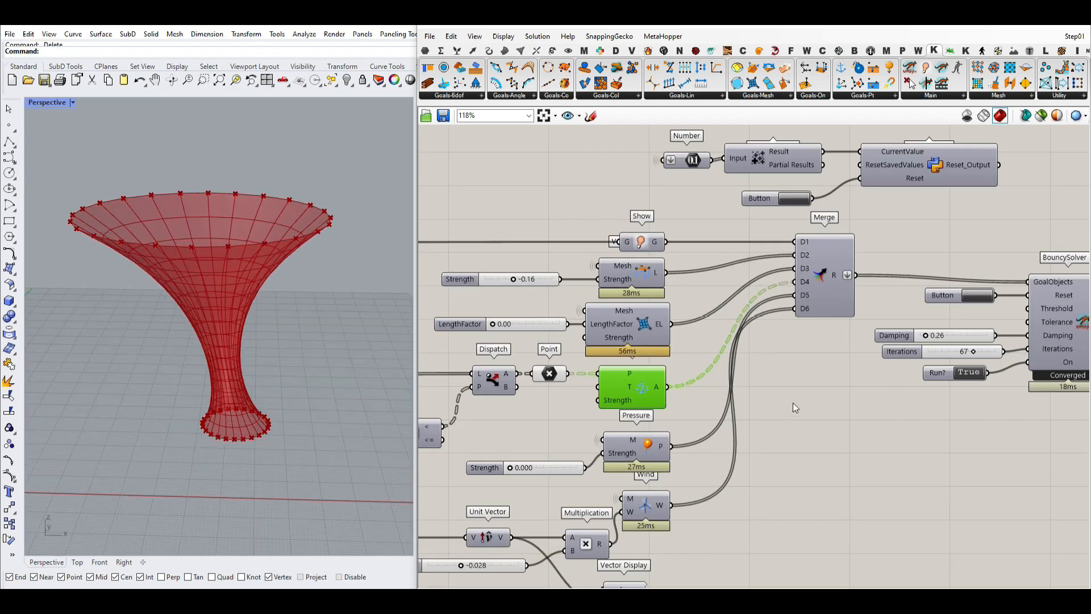
Look up Pressure among the Kangaroo mesh goals.
right_click_drag(640, 423, 727, 374)
scroll(728, 375, "up", 2)
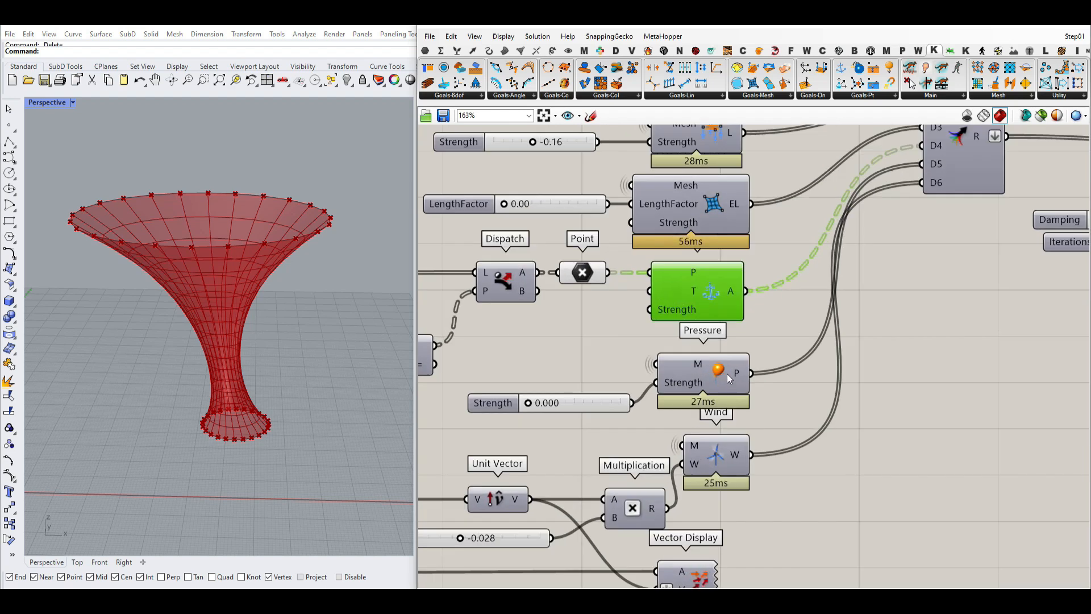
left_click(790, 95)
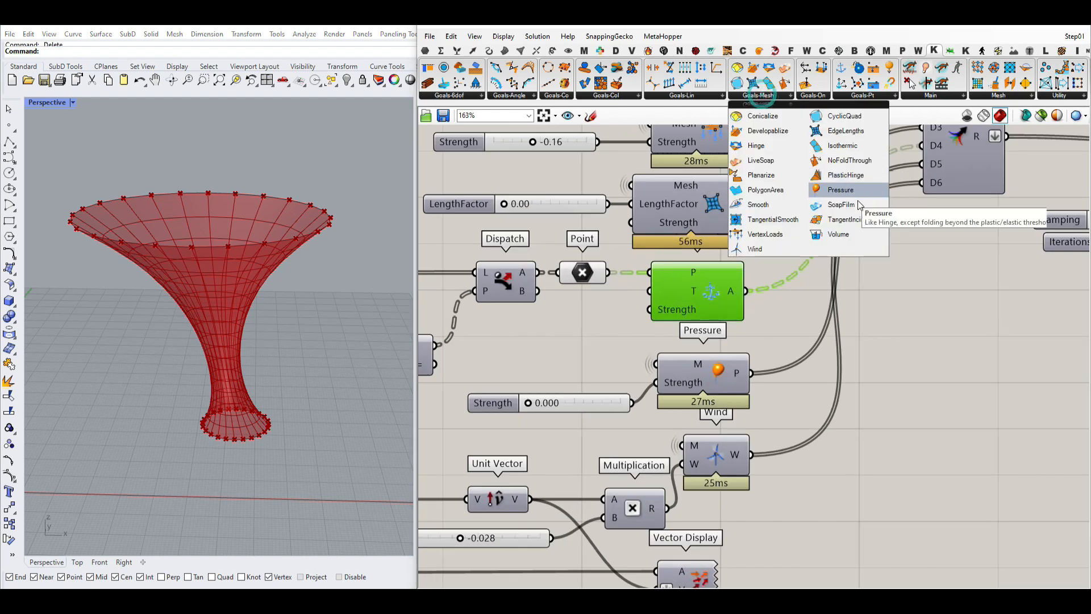
left_click(880, 398)
Move the Strength slider so it lines up with the Pressure goal's strength input.
right_click_drag(887, 402, 915, 377)
left_click(710, 346)
left_click_drag(628, 374, 620, 358)
left_click(616, 402)
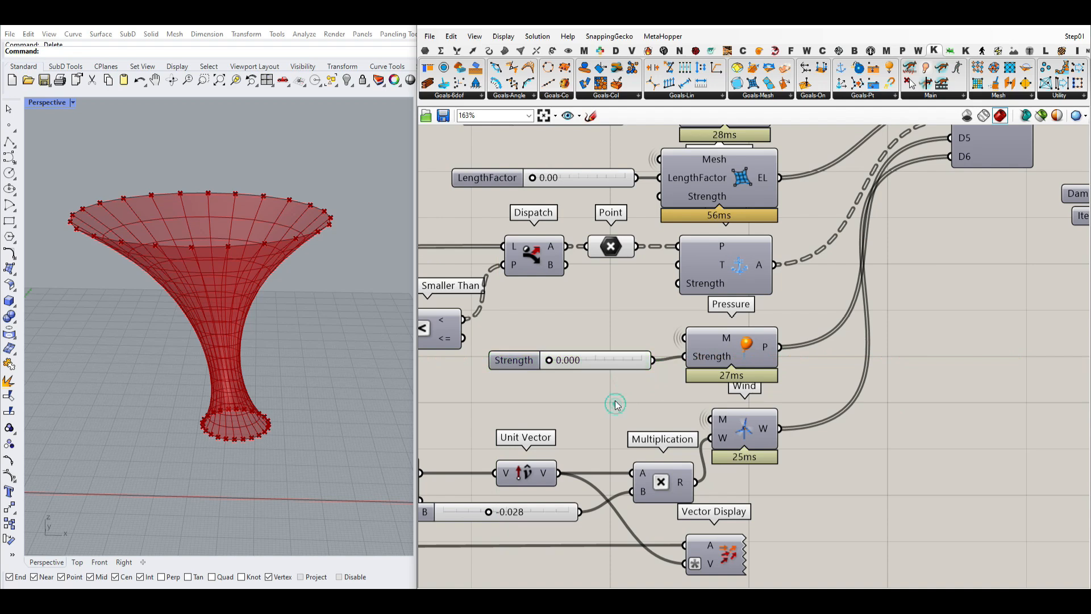
Set the Pressure goal's strength to 0.042, temporarily mark up the 0 to 0.1 range above the slider, and clear the markup.
mouse_move(551, 361)
left_mouse_down()
mouse_move(562, 365)
mouse_move(536, 364)
mouse_move(560, 364)
left_mouse_up()
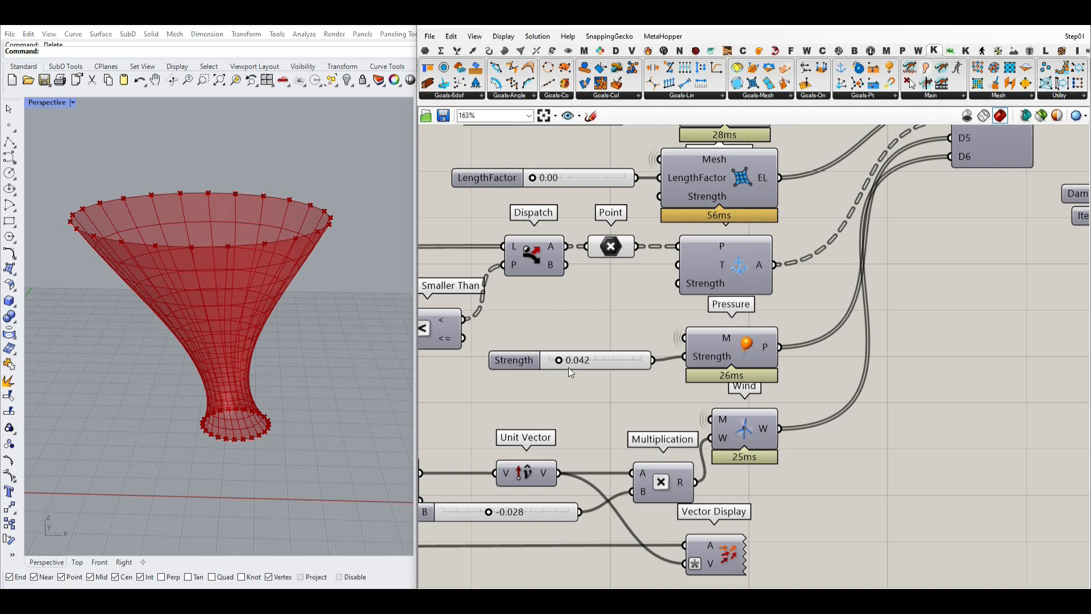
left_click_drag(526, 328, 622, 336)
left_click(611, 335)
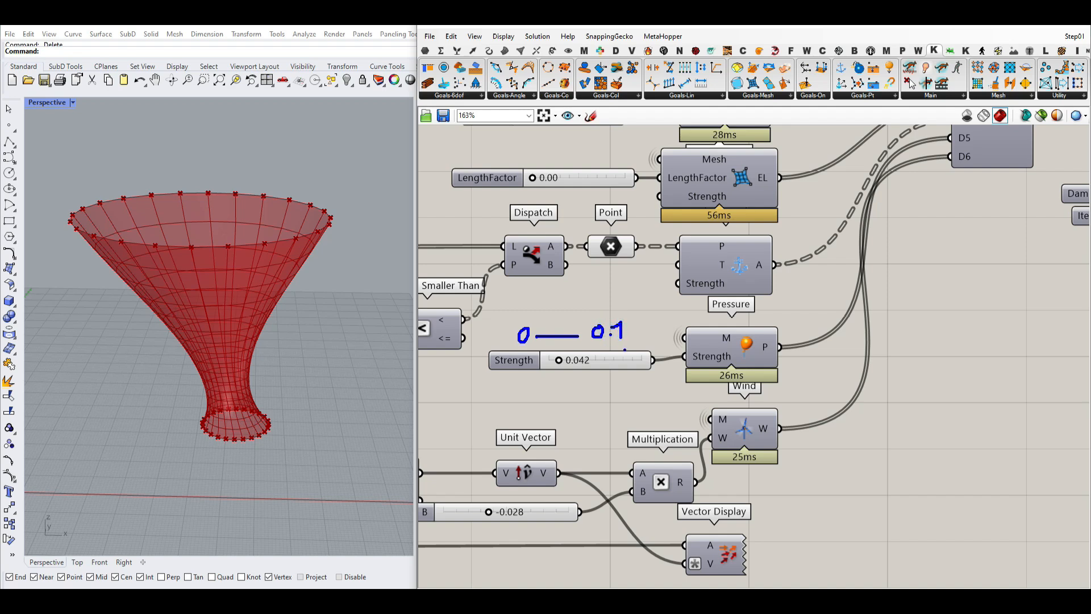
key("Escape")
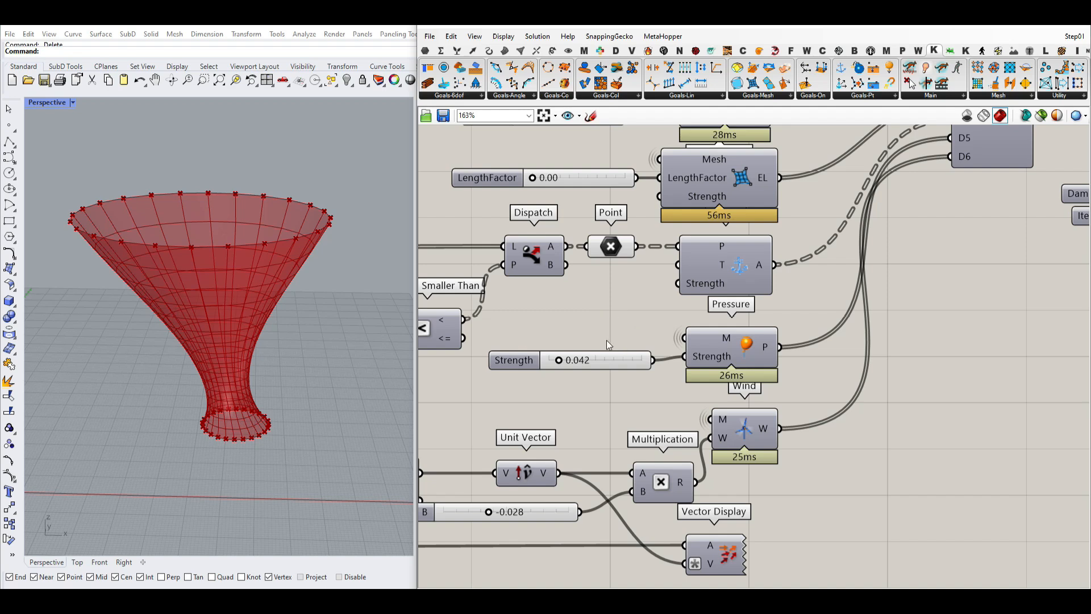
Reset the BouncySolver to rerun the relaxation with a pressure strength of 0.042, and examine the resulting vase shape up close.
mouse_move(559, 360)
left_mouse_down()
mouse_move(589, 361)
mouse_move(559, 362)
left_mouse_up()
scroll(650, 375, "down", 3)
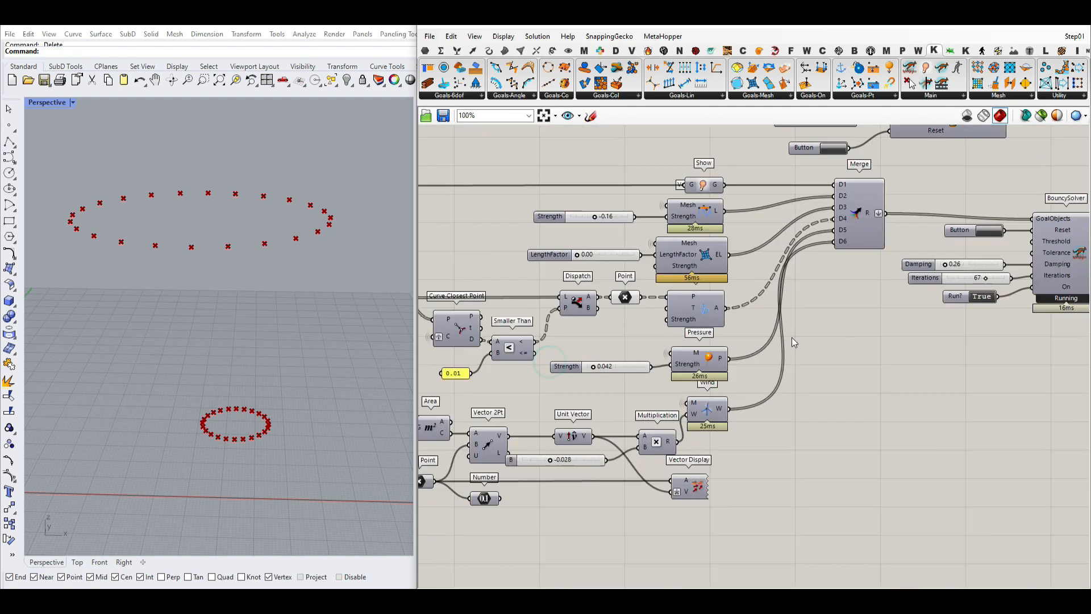
left_click(989, 231)
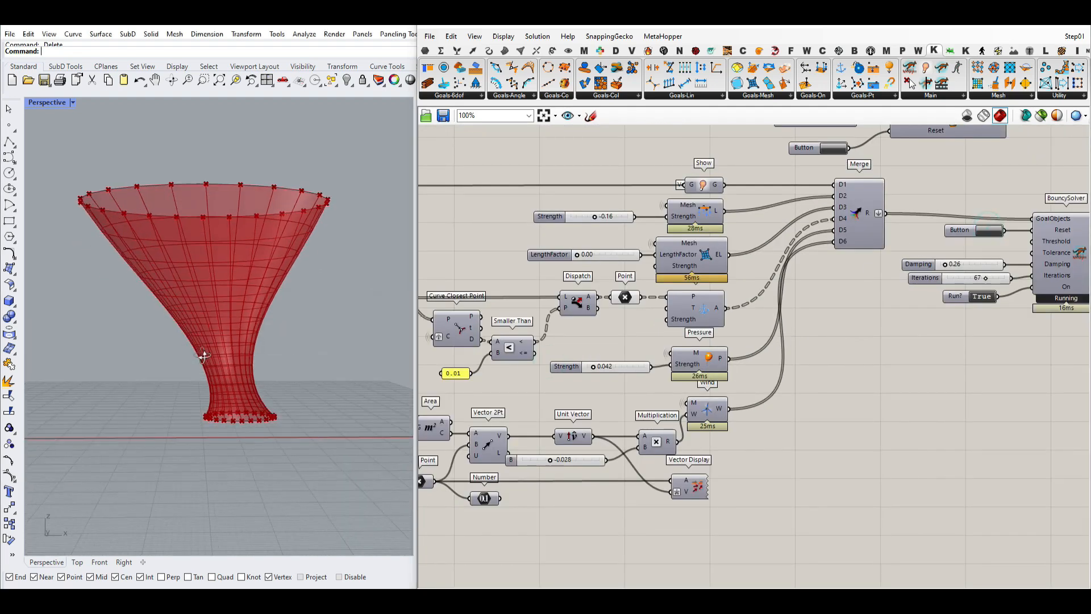
scroll(204, 359, "up", 3)
scroll(548, 373, "up", 3)
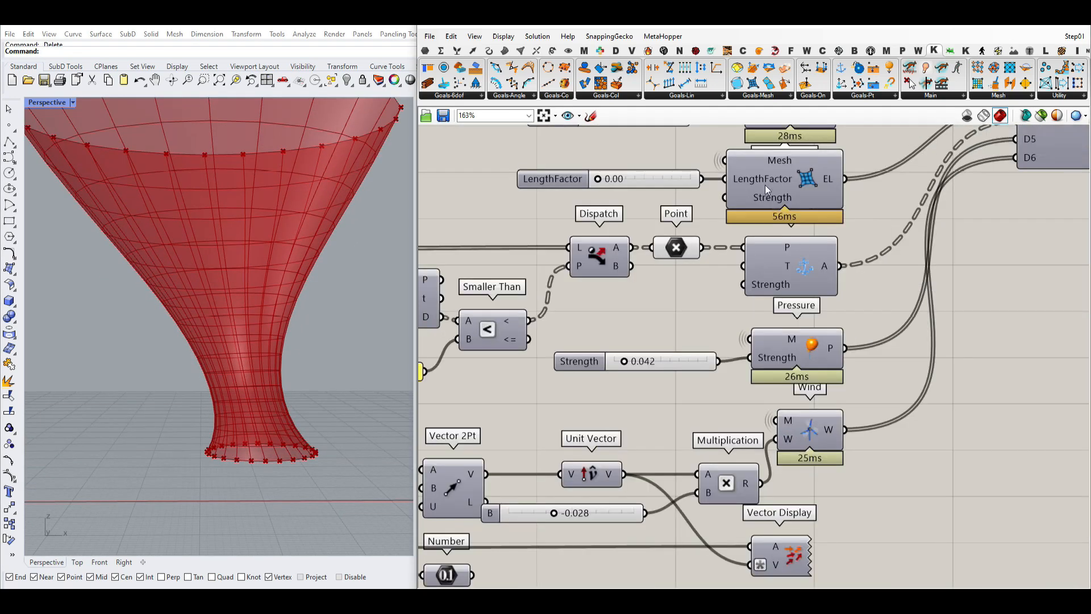
Look up Wind among the Kangaroo mesh goals and trace the Wind component's mesh and wind vector inputs.
left_click(770, 97)
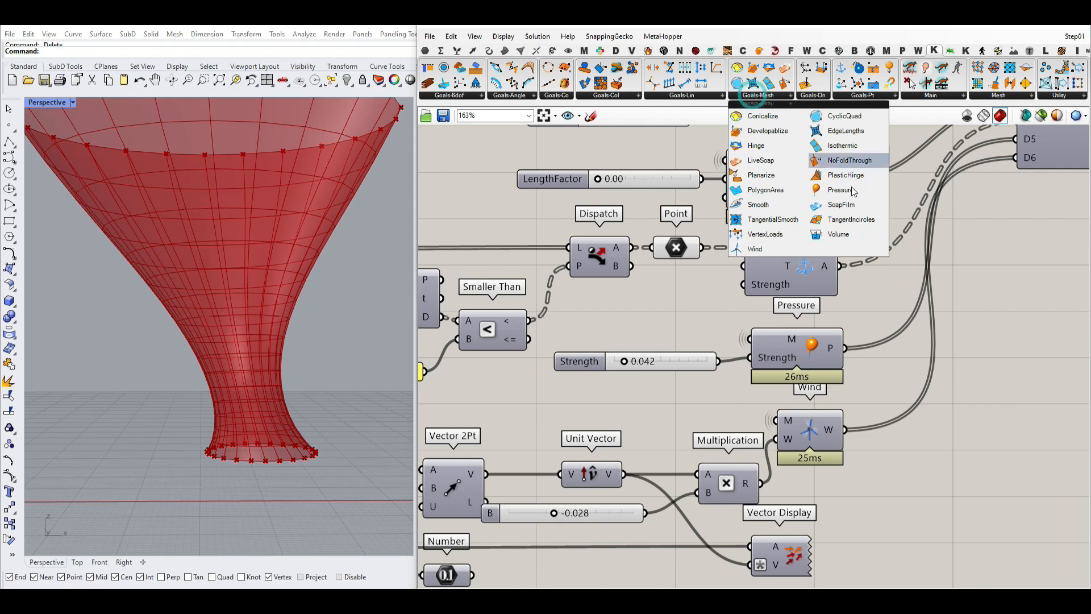
right_click_drag(912, 510, 909, 446)
left_click(810, 367)
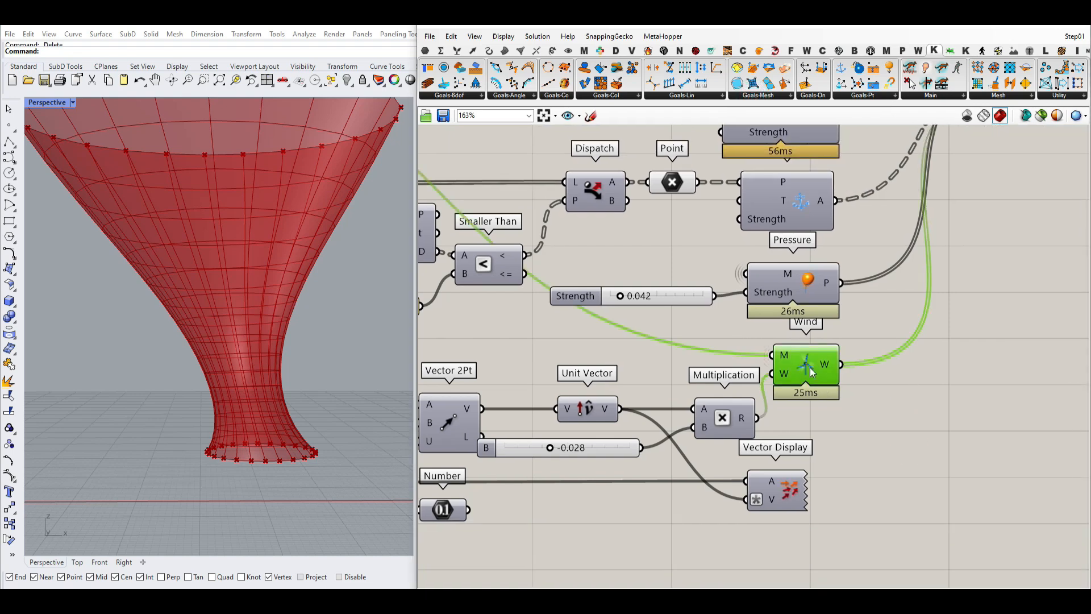
scroll(510, 300, "down", 4)
right_click_drag(510, 301, 654, 304)
right_click_drag(870, 445, 671, 320)
scroll(671, 320, "up", 4)
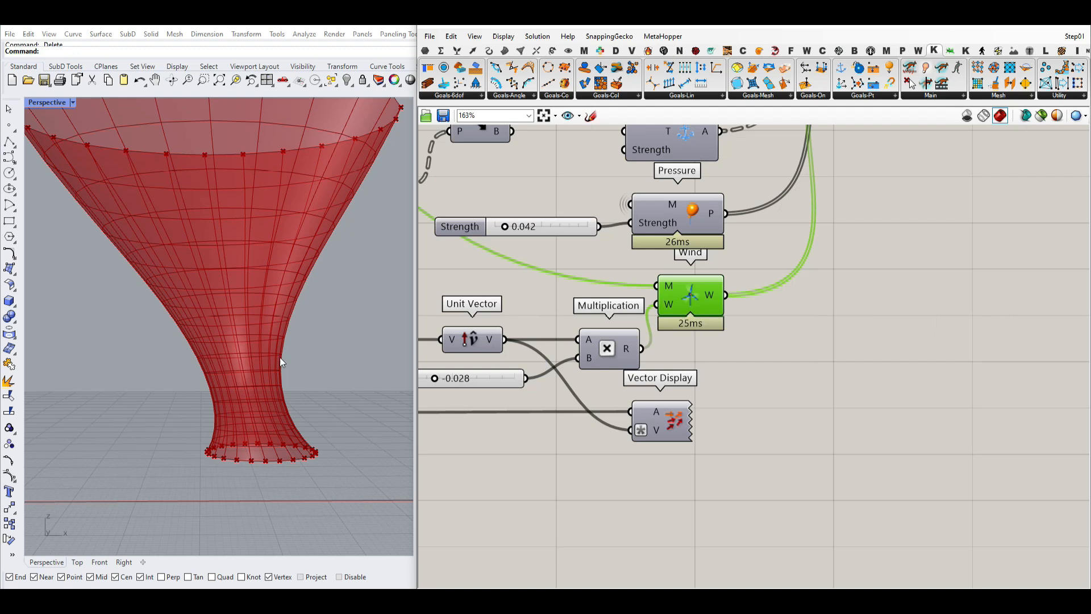
Turn on the previews of the Vector Display component and the Point parameter that feeds Vector 2Pt.
scroll(279, 357, "down", 5)
right_click_drag(646, 399, 666, 402)
right_click(702, 422)
left_click(734, 442)
left_click(755, 392)
scroll(747, 398, "down", 2)
right_click_drag(584, 398, 784, 398)
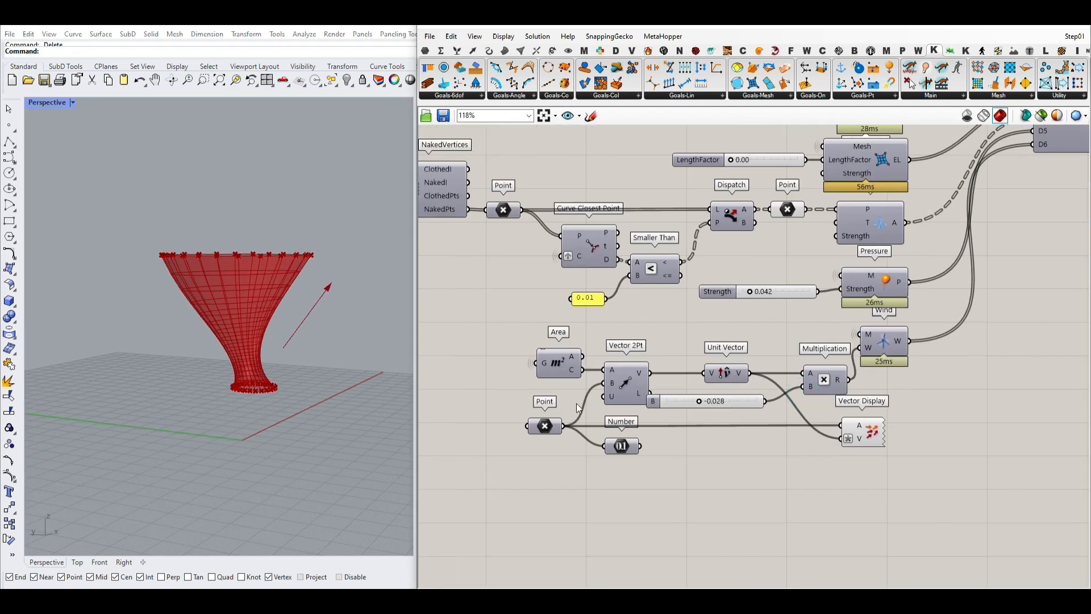
scroll(525, 404, "up", 2)
right_click(561, 422)
left_click(591, 380)
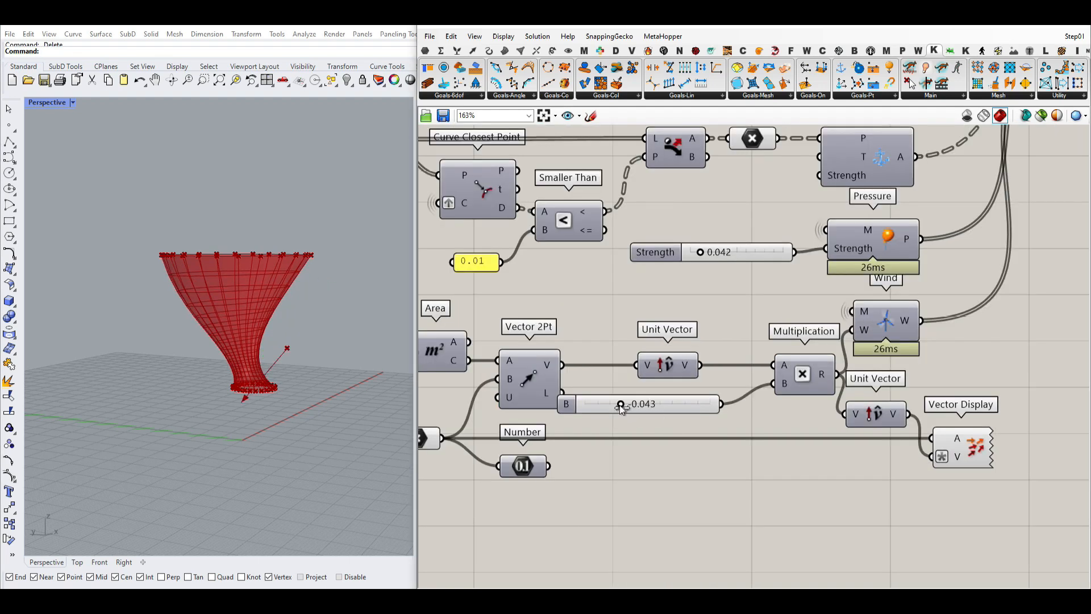
Set the wind's multiplication factor B to 0.085 and try moving the reference point beside the vase to redirect the wind.
left_click_drag(621, 408, 701, 407)
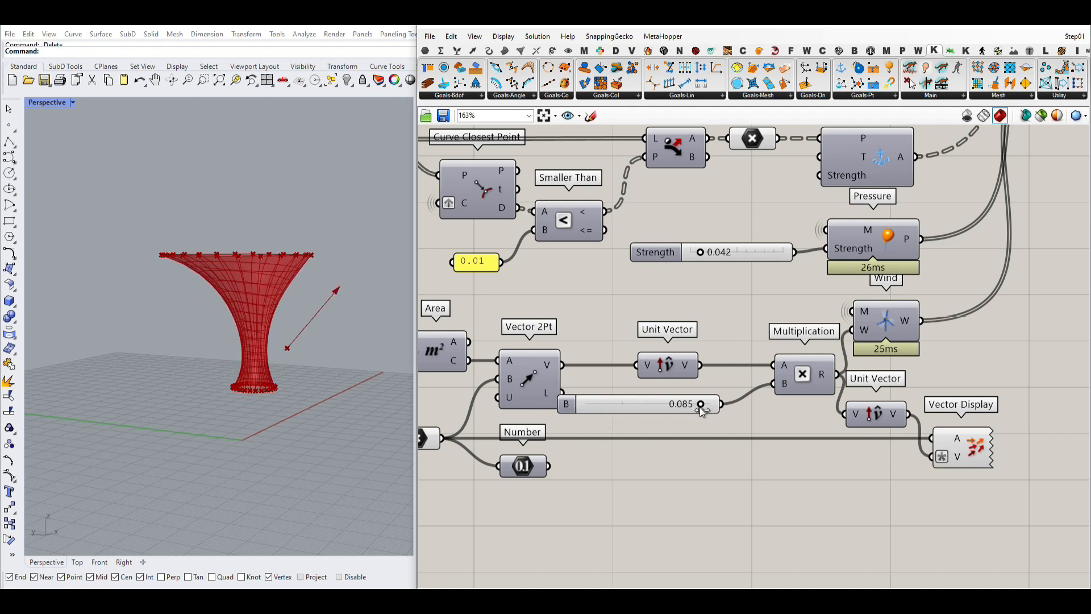
right_click_drag(682, 400, 831, 384)
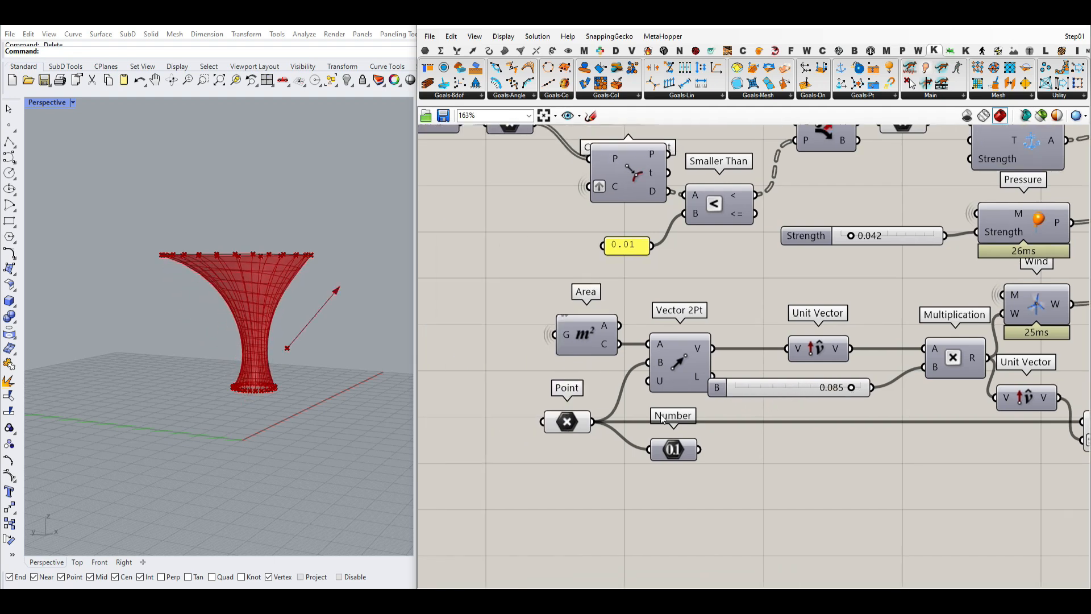
left_click(566, 423)
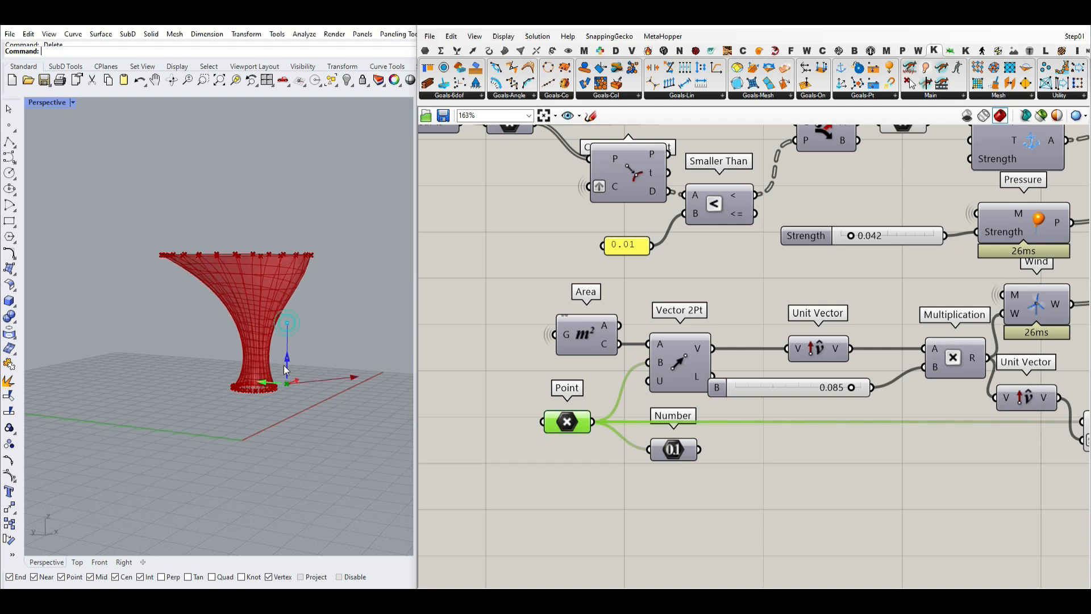
left_click_drag(277, 345, 246, 349)
scroll(287, 283, "up", 6)
right_click_drag(282, 355, 189, 386)
left_click_drag(214, 404, 300, 401)
Look up Area among the surface analysis components and trace its geometry input back to the source Curve.
right_click_drag(576, 324, 612, 350)
left_click(617, 350)
left_click(504, 51)
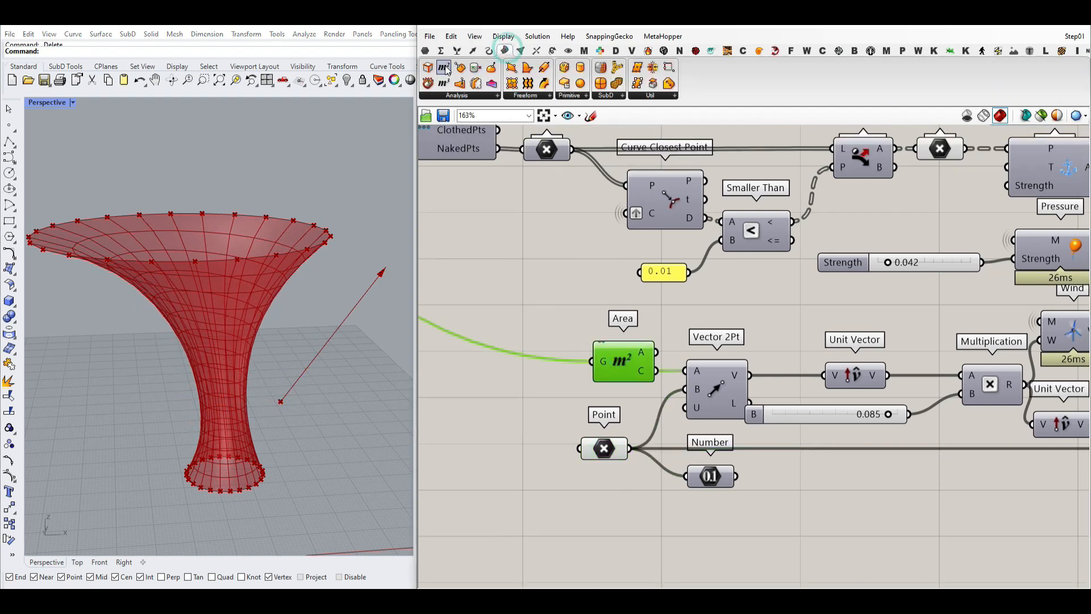
right_click_drag(557, 309, 616, 304)
scroll(616, 304, "down", 5)
scroll(569, 281, "up", 4)
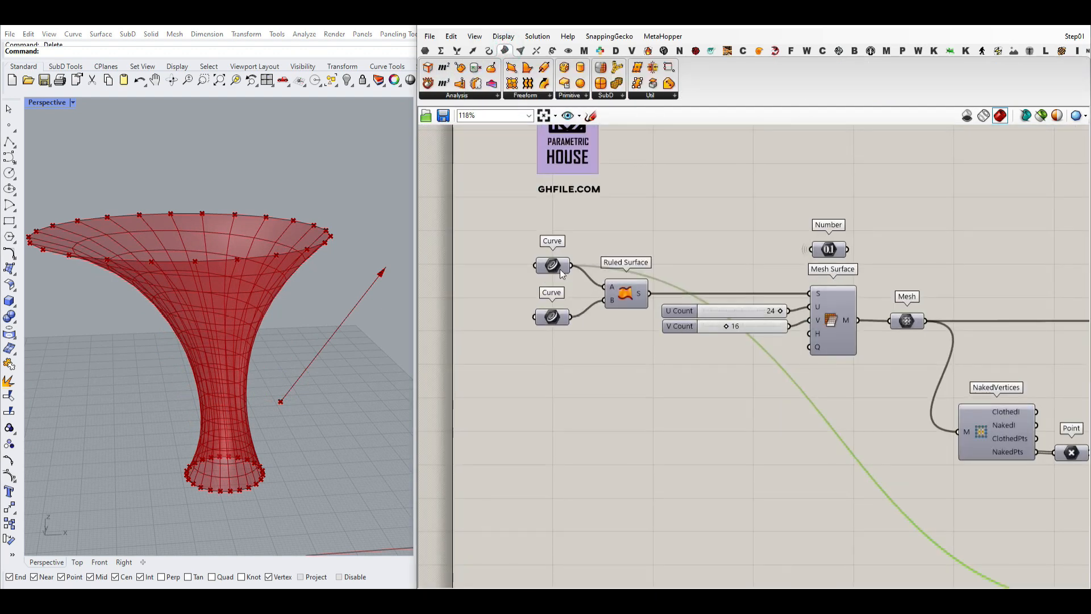
left_click(553, 265)
Turn on the Area component's preview to display the centroid at the vase's base.
right_click_drag(804, 432, 465, 253)
scroll(465, 253, "down", 4)
scroll(635, 346, "up", 7)
right_click(635, 315)
left_click(652, 335)
left_click(653, 338)
scroll(222, 492, "up", 5)
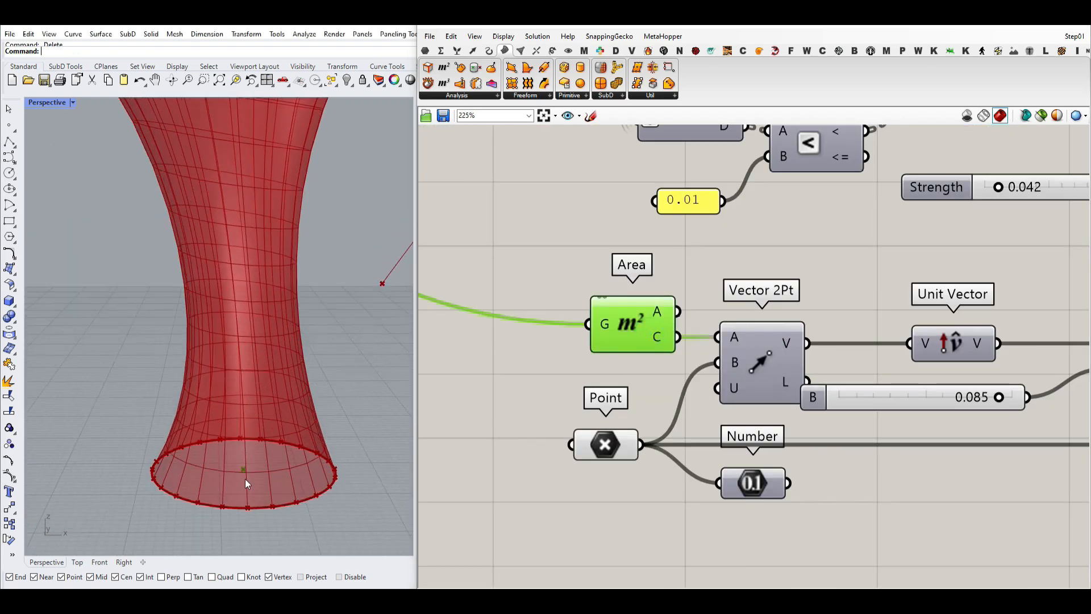
scroll(246, 481, "down", 3)
Temporarily mark up an arrow from the base centroid to the reference point, and inspect Vector 2Pt and the vector component category.
left_click_drag(243, 472, 318, 376)
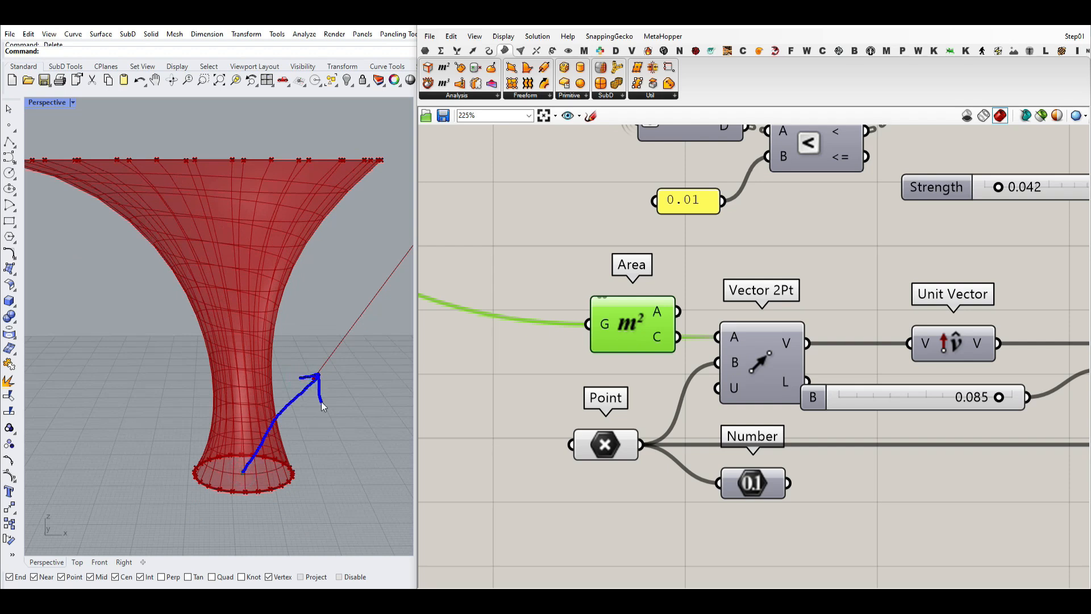
left_click(472, 50)
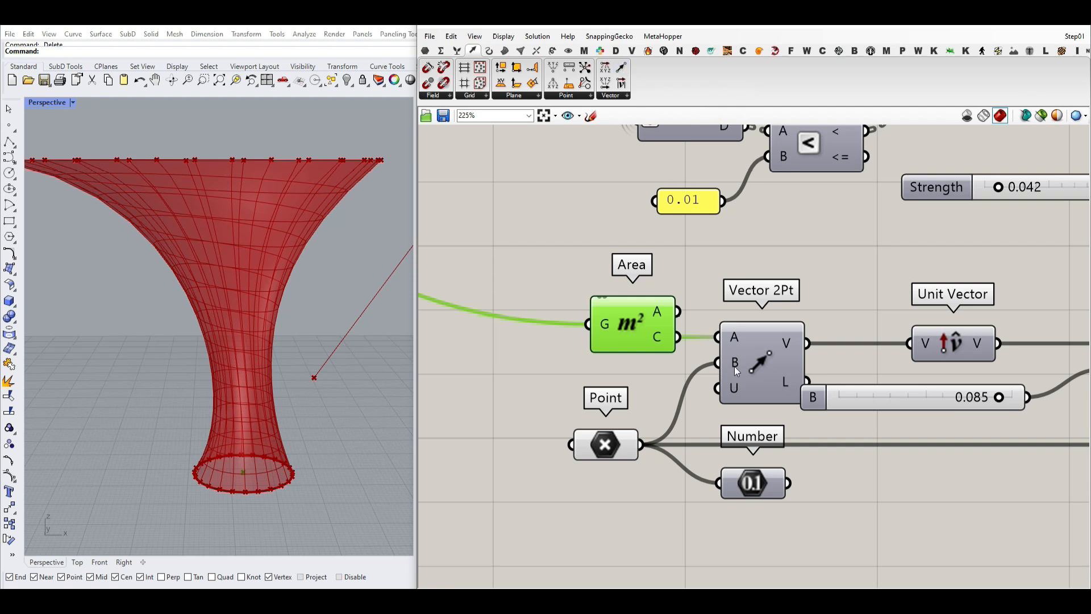
left_click(609, 443)
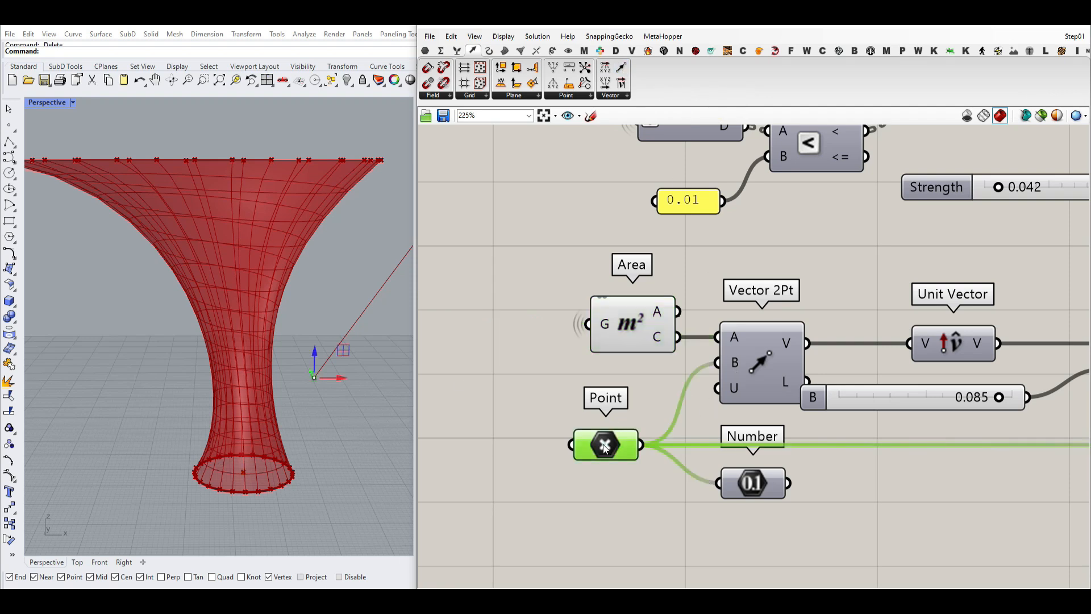
right_click_drag(822, 379, 671, 376)
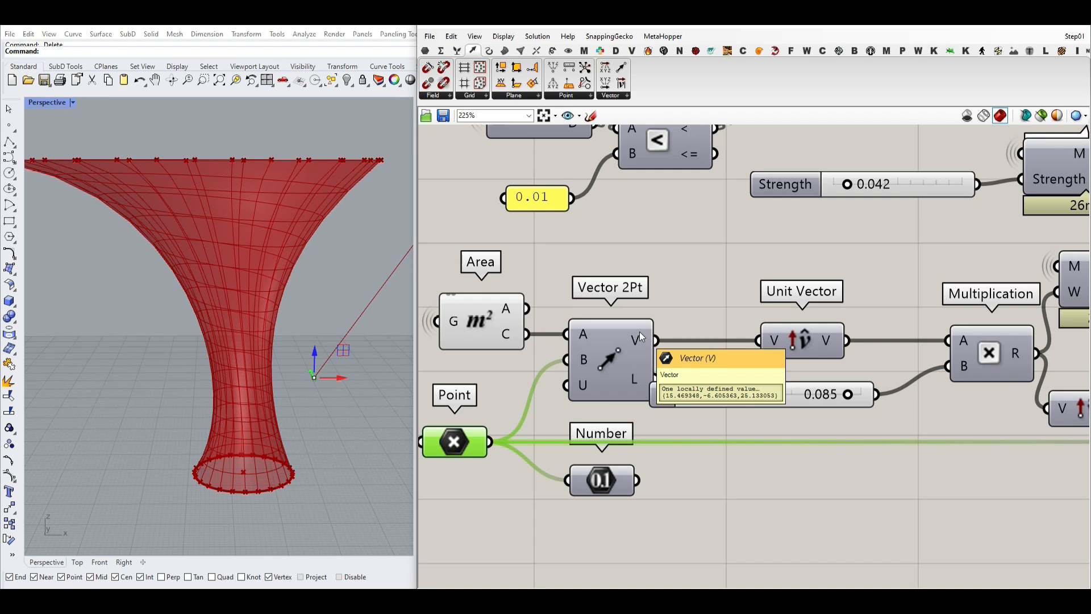
left_click(701, 314)
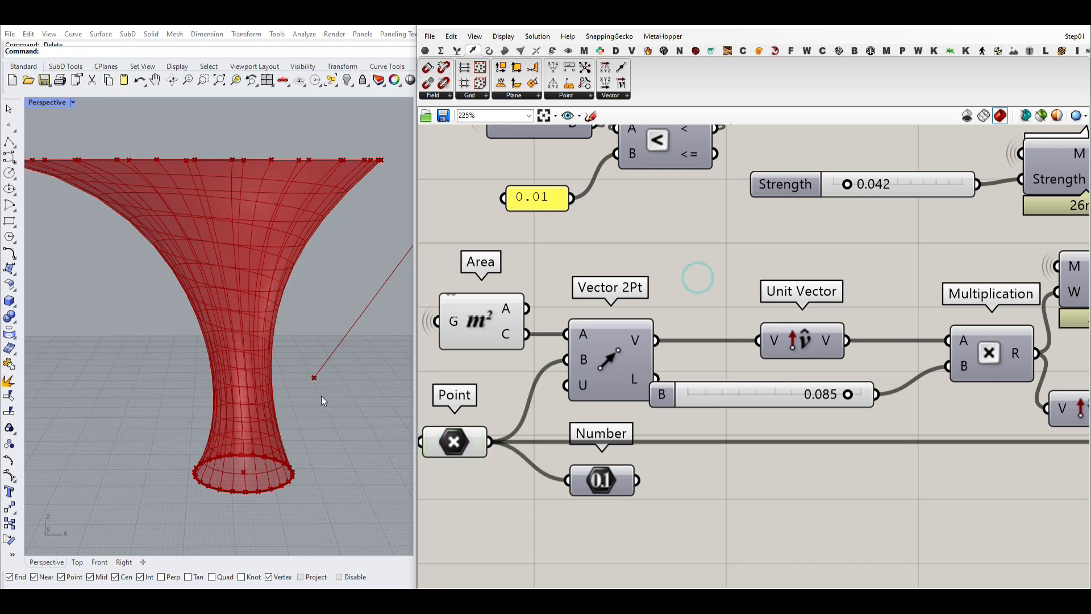
scroll(318, 370, "down", 3)
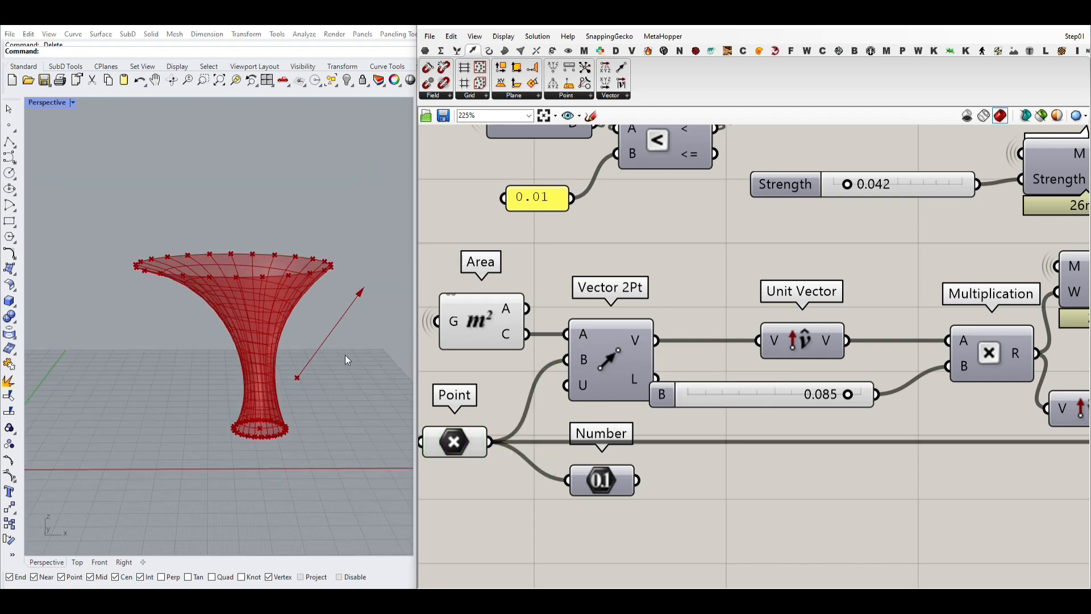
left_click(629, 95)
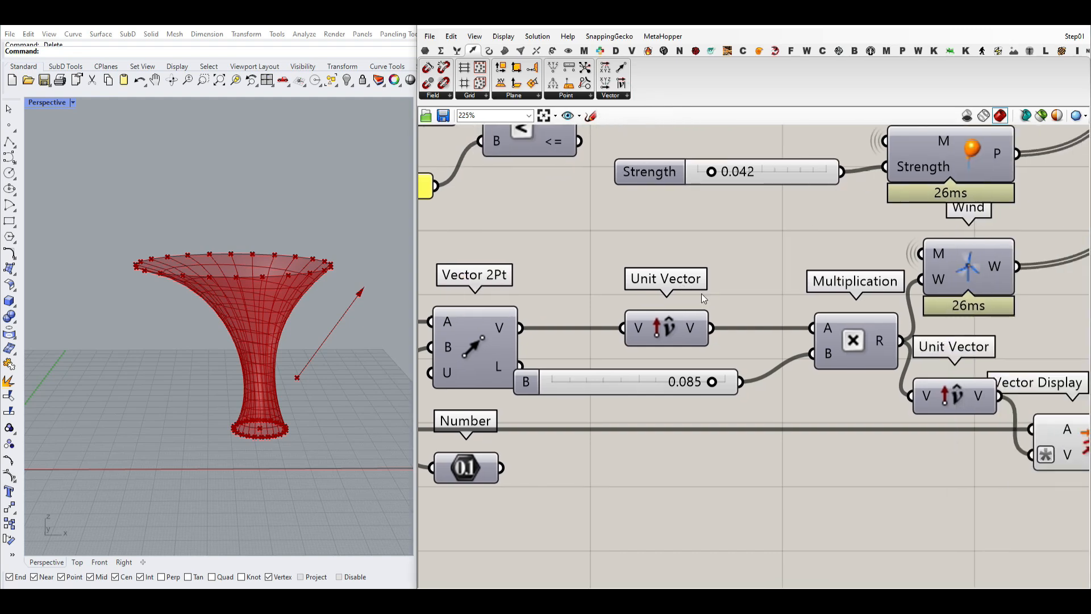
Set the wind's multiplication factor B to 0.063 and shift the Multiplication component slightly closer to the Unit Vector.
mouse_move(698, 332)
mouse_move(715, 388)
left_mouse_down()
mouse_move(671, 384)
mouse_move(702, 383)
left_mouse_up()
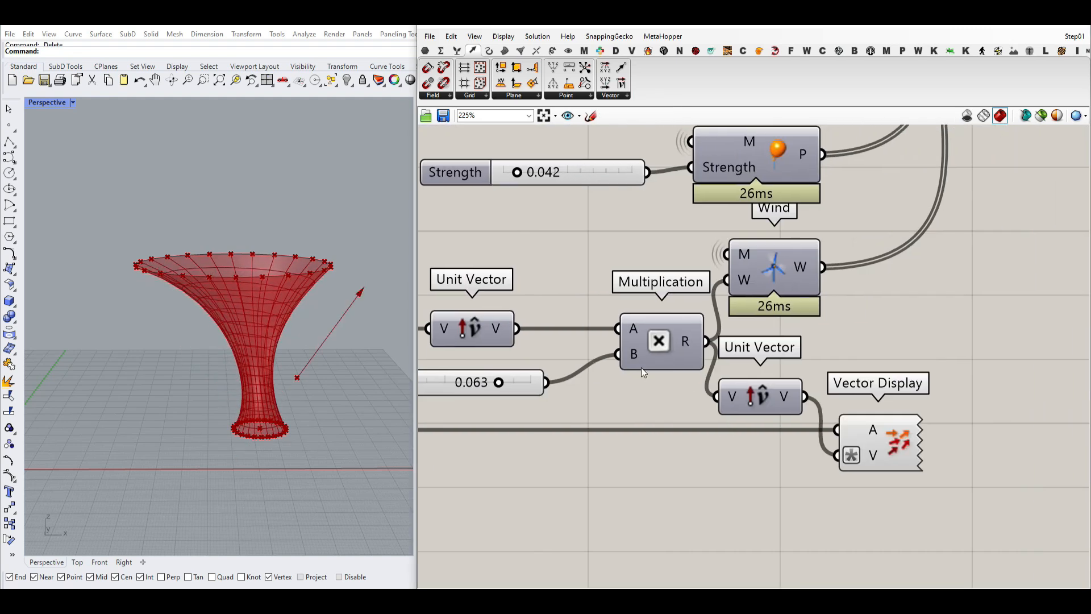
left_click_drag(641, 367, 617, 367)
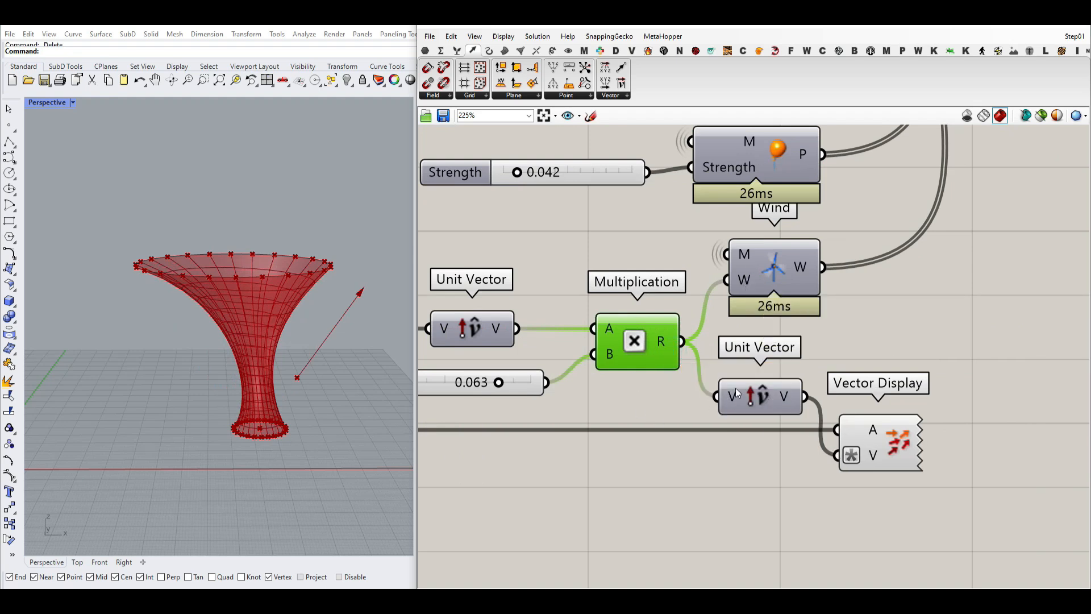
Examine the Unit Vector feeding Vector Display, look up the display vector components, and view the Unitize option on the V input.
right_click_drag(756, 392, 690, 365)
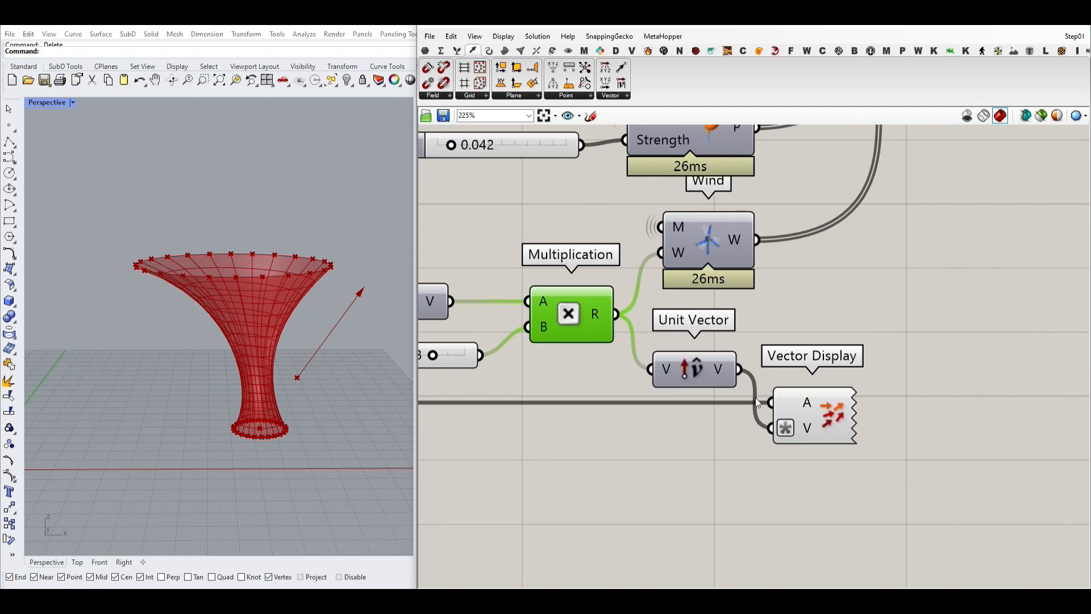
left_click(568, 50)
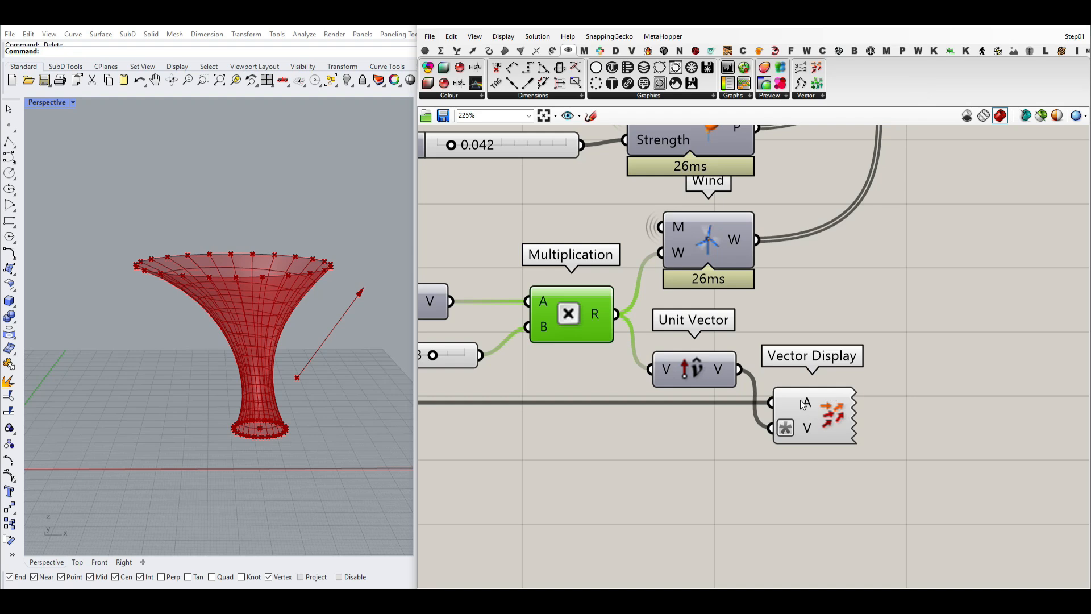
right_click_drag(696, 396, 801, 373)
scroll(803, 373, "down", 3)
right_click_drag(563, 383, 601, 386)
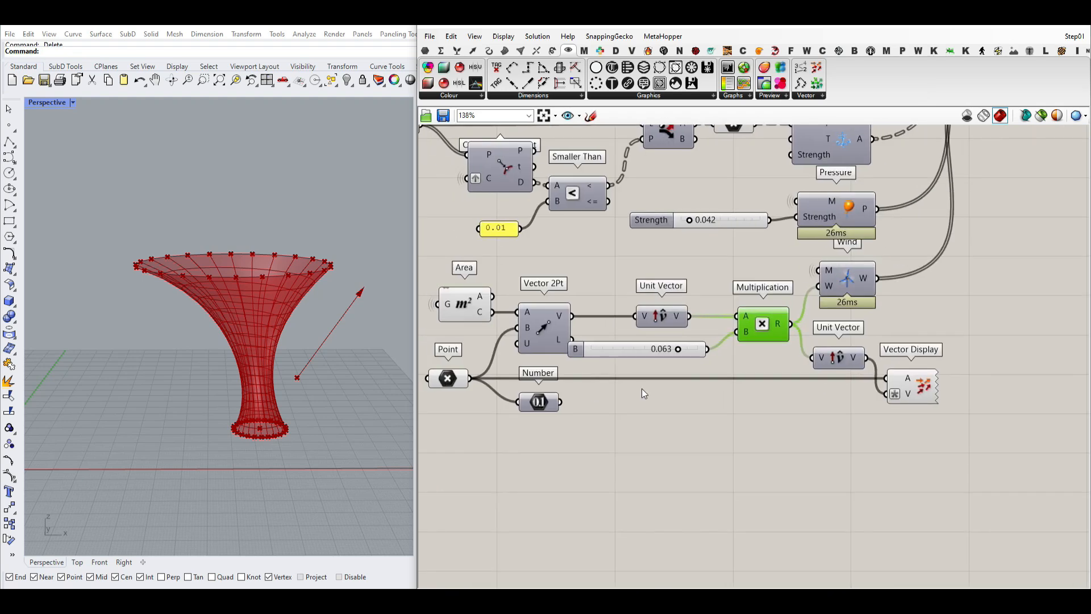
scroll(853, 392, "up", 3)
right_click(801, 402)
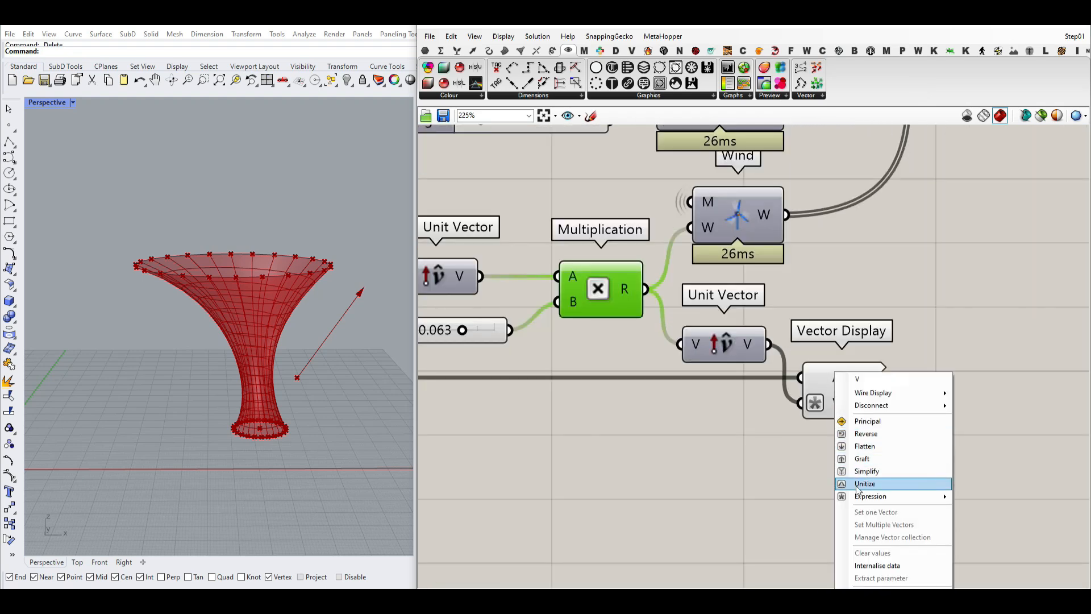
left_click(639, 420)
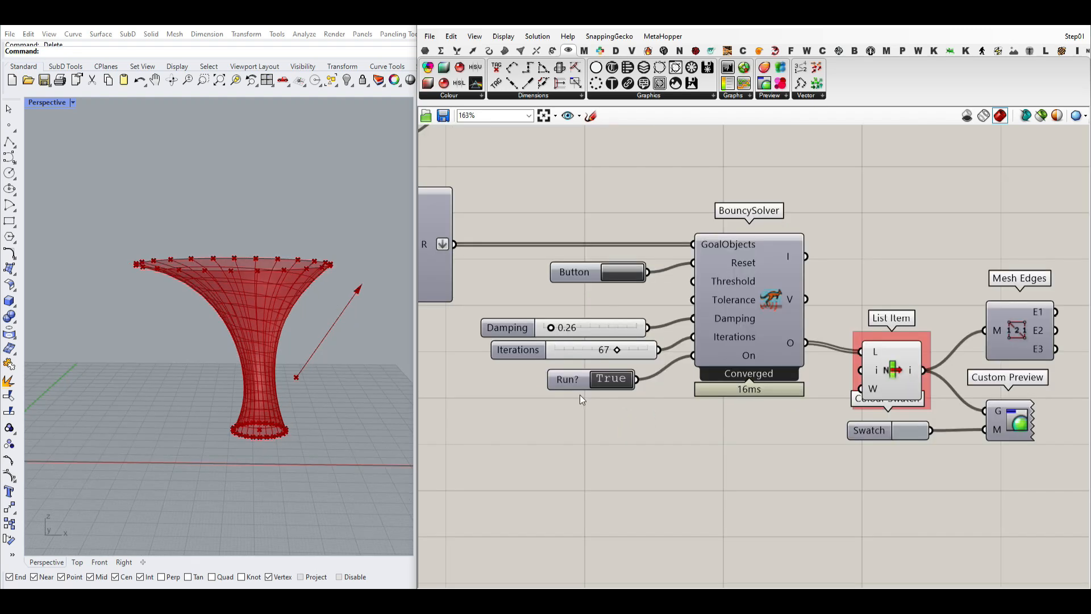
Set the BouncySolver's damping to 0.33 and reset the solver.
left_click_drag(554, 334, 562, 333)
left_click(625, 273)
Open the Python Script component's code and enlarge the text for reading.
right_click_drag(613, 231, 738, 334)
scroll(738, 333, "down", 4)
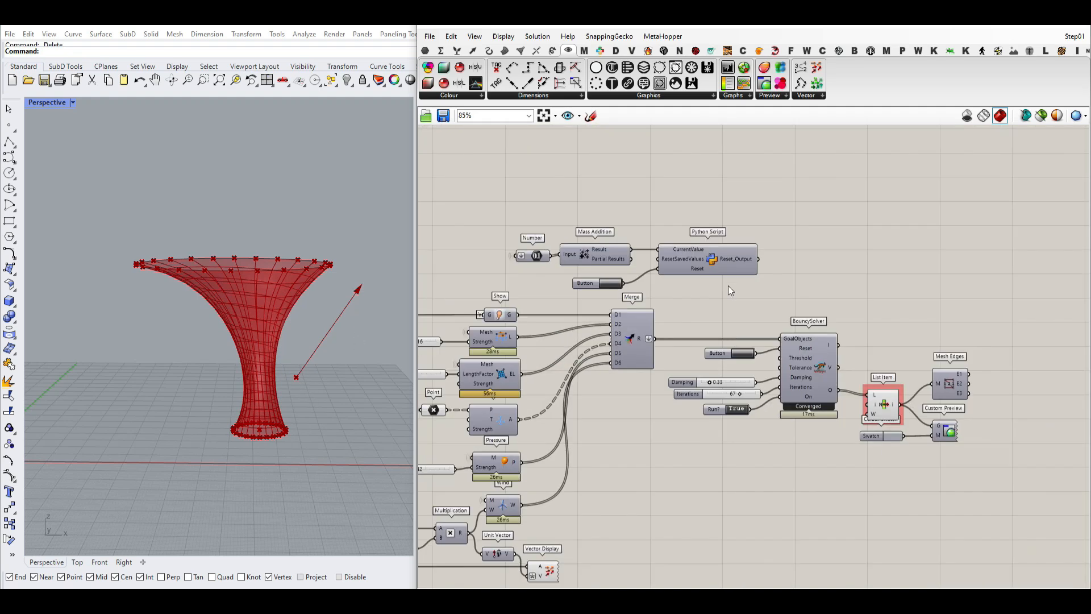
right_click_drag(689, 259, 709, 308)
scroll(708, 308, "up", 3)
left_click(548, 353)
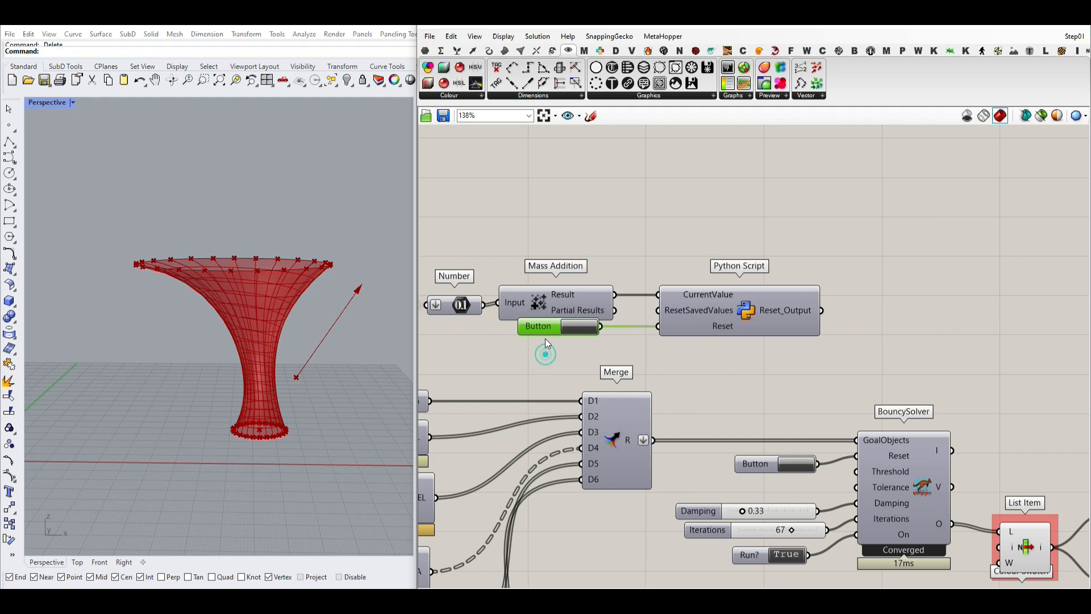
double_click(746, 311)
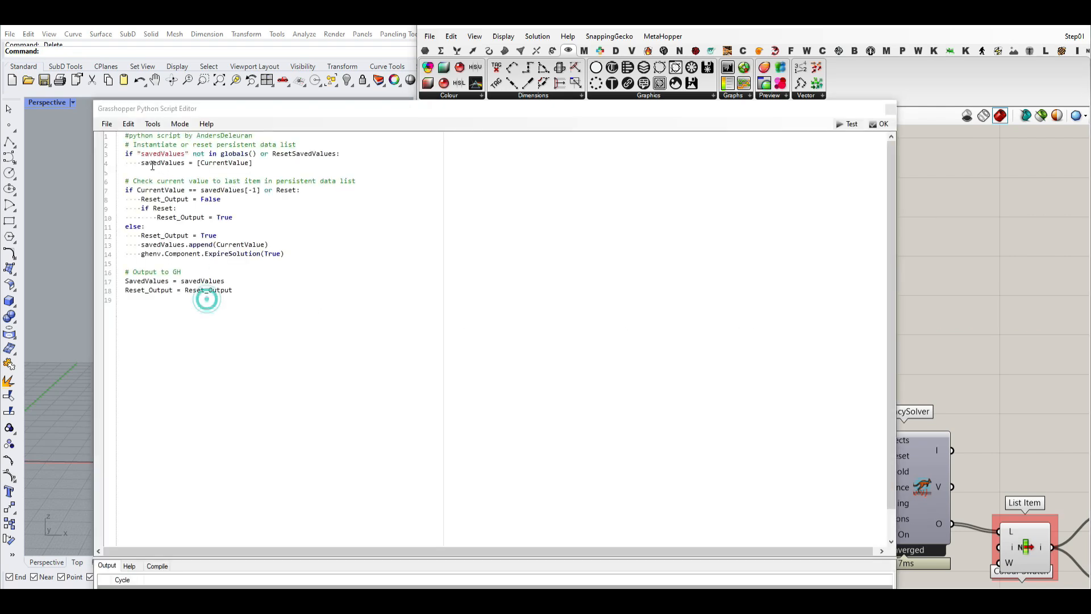
scroll(122, 169, "up", 4, "ctrl")
scroll(122, 168, "up", 1, "ctrl")
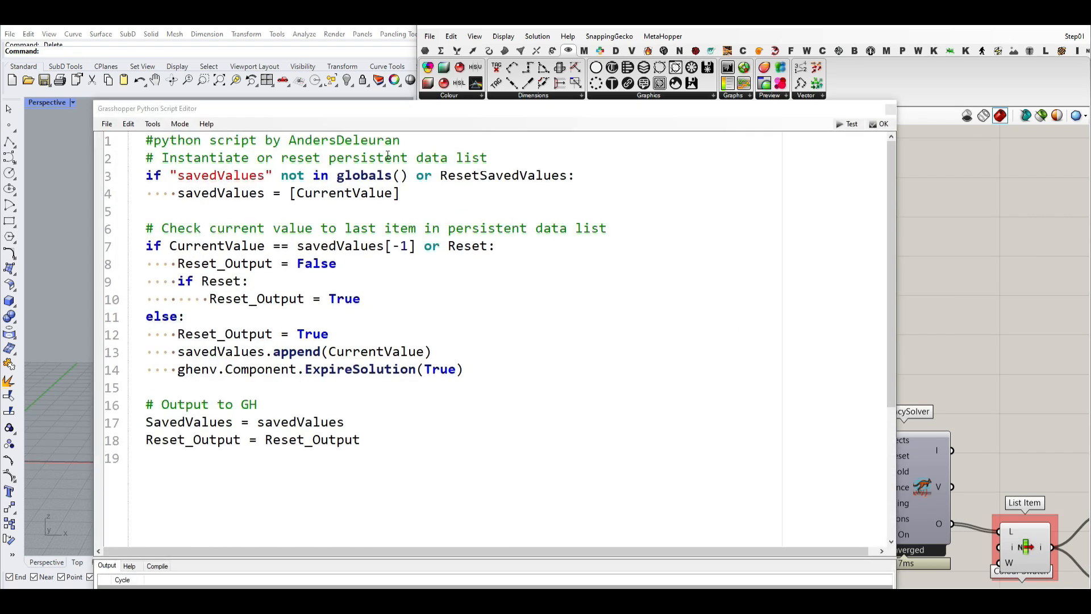
Highlight the whole reset script from the first to the last code line, clear the selection, and close the script editor.
left_click(146, 141)
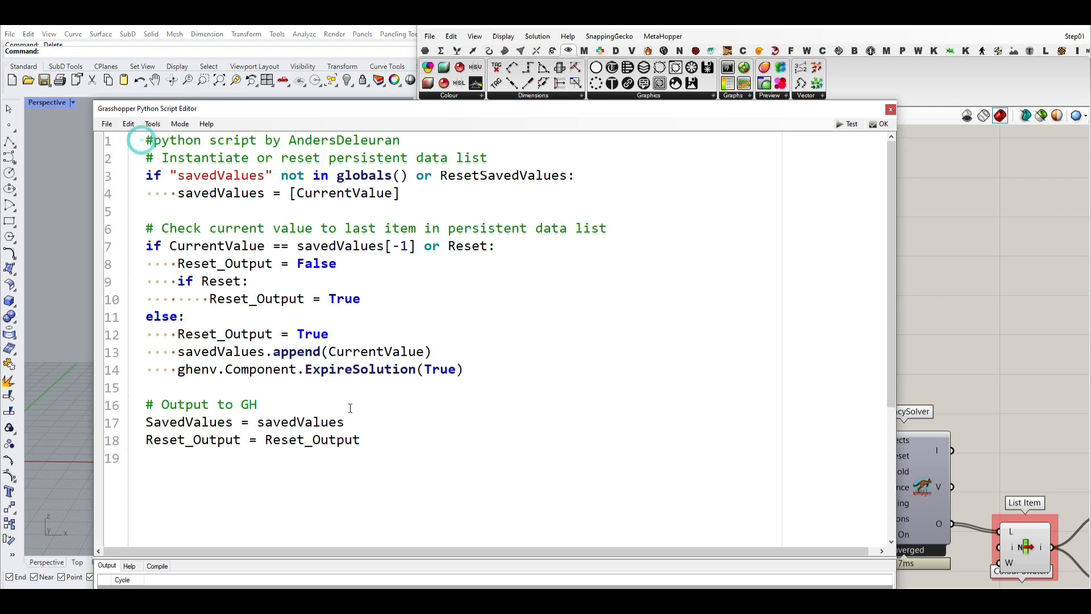
left_click(367, 443, "shift")
left_click(468, 265)
left_click(890, 109)
Move the Button below Mass Addition and connect the Python Script's Reset_Output to the BouncySolver's Reset input.
right_click_drag(694, 304, 811, 316)
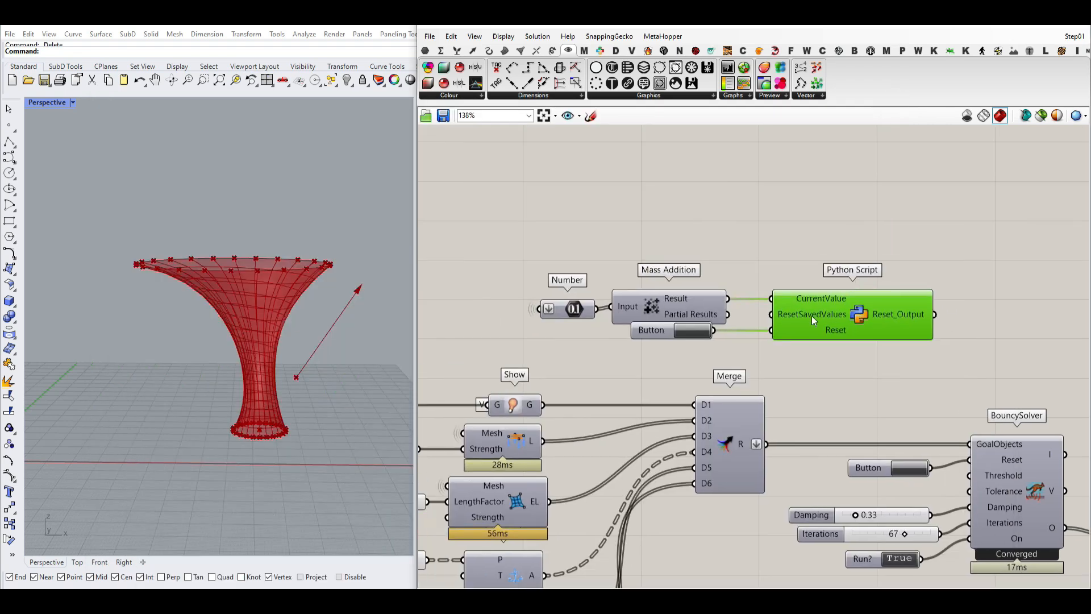
scroll(771, 303, "up", 3)
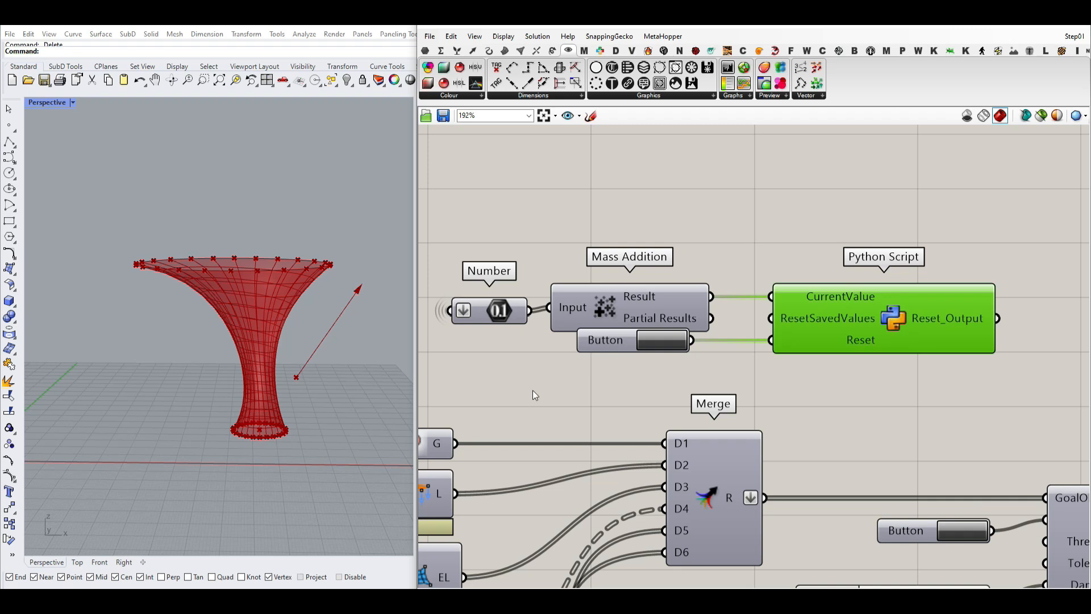
left_click(624, 344)
right_click_drag(695, 354, 509, 306)
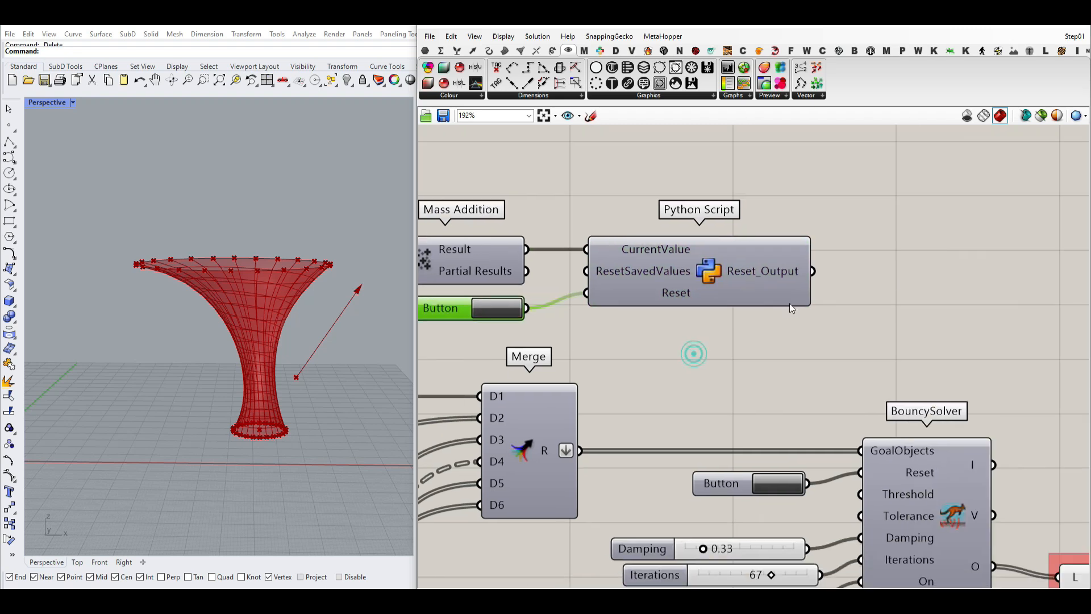
left_click_drag(819, 272, 862, 472)
Trigger the Button wired to the Python Script to reset the solver.
left_click(503, 313)
left_click(501, 311)
right_click_drag(598, 294, 639, 316)
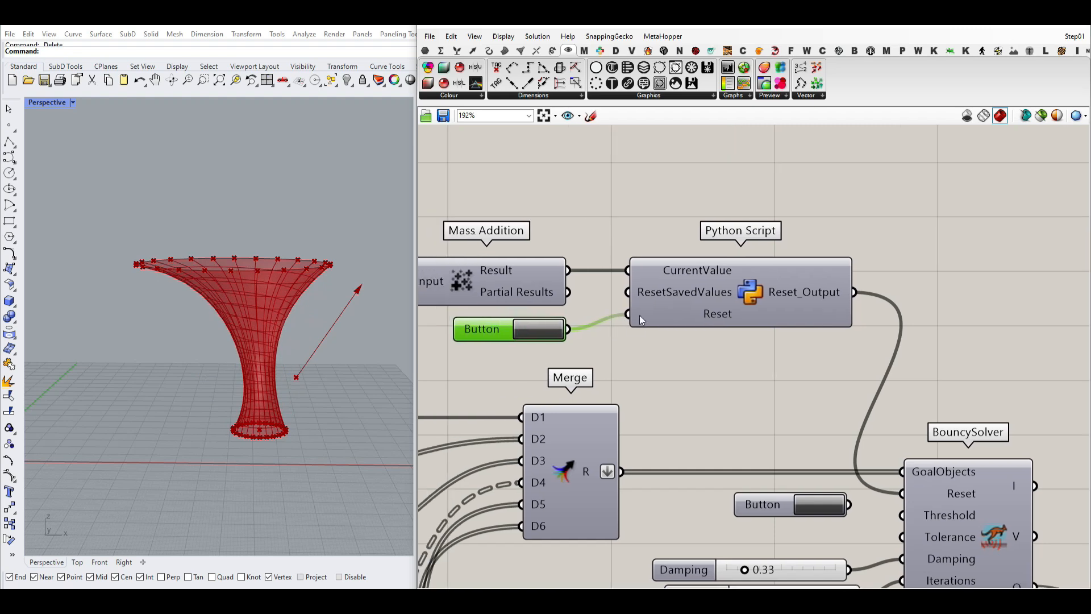
scroll(571, 290, "down", 5)
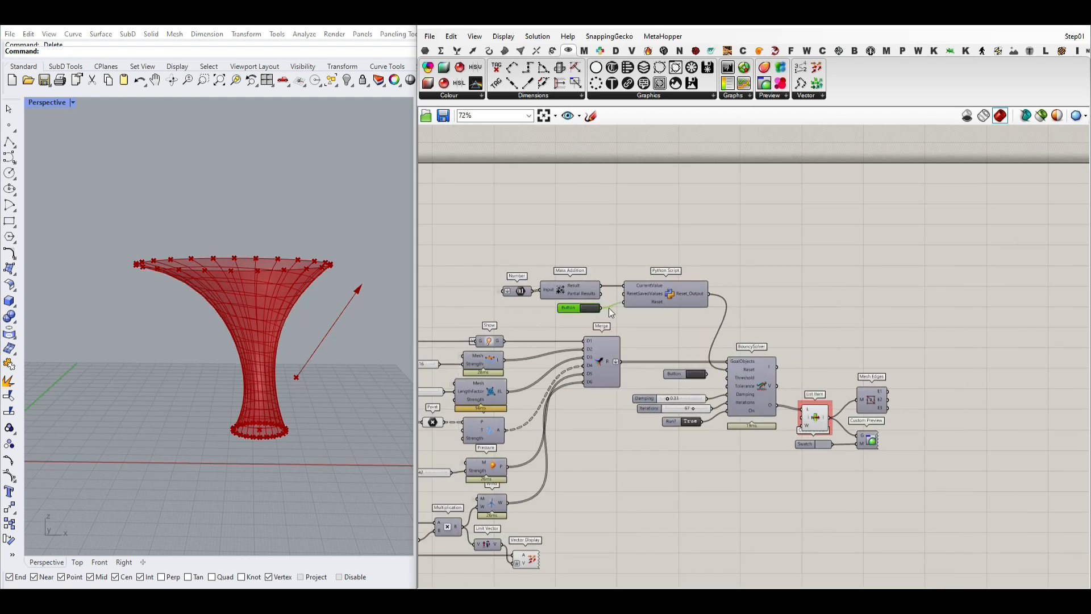
Select the Number parameter feeding Mass Addition and trace its wires back to the source components.
scroll(585, 278, "up", 4)
right_click_drag(470, 328, 784, 267)
left_click(659, 285)
scroll(785, 267, "down", 4)
right_click_drag(648, 299, 739, 309)
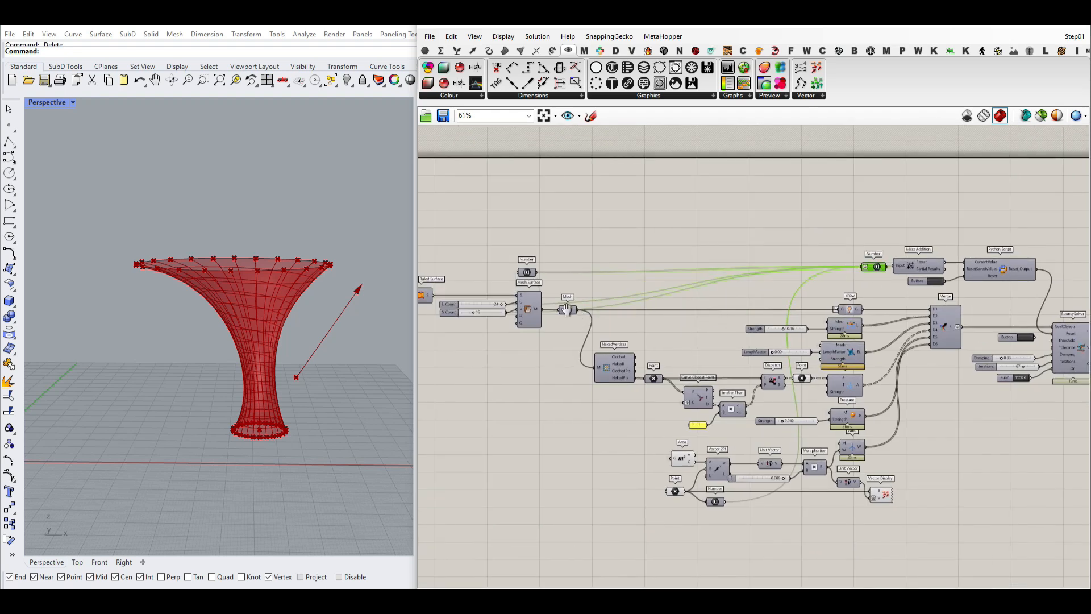
right_click_drag(535, 282, 583, 307)
scroll(583, 307, "up", 4)
left_click(573, 286)
right_click_drag(471, 322, 756, 304)
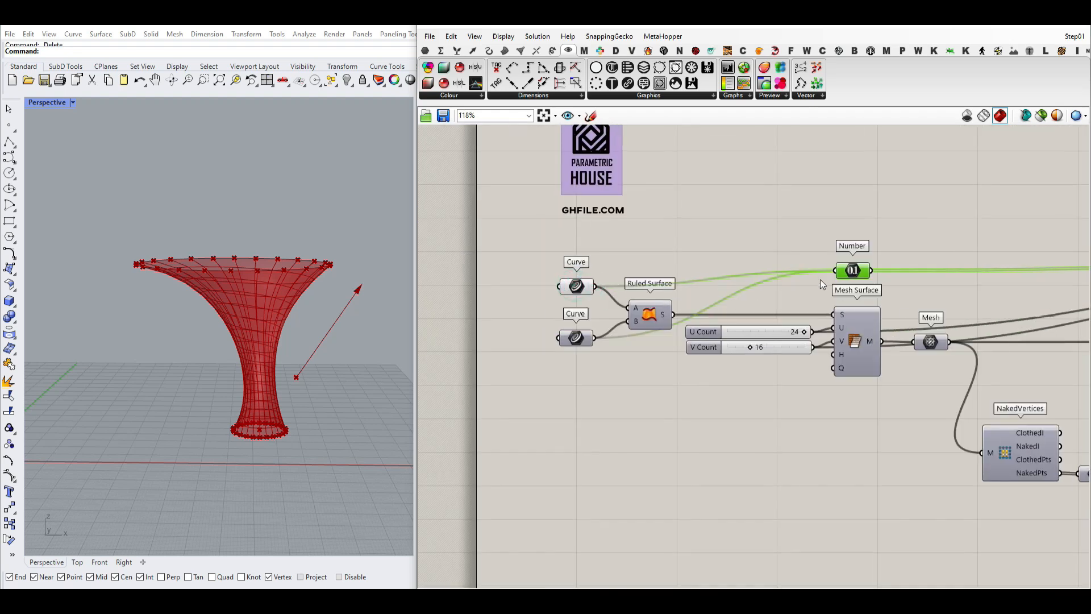
Examine the two Curve parameters and the values that the Number parameter above Mesh Surface collects from them.
scroll(820, 279, "up", 2)
left_click(425, 51)
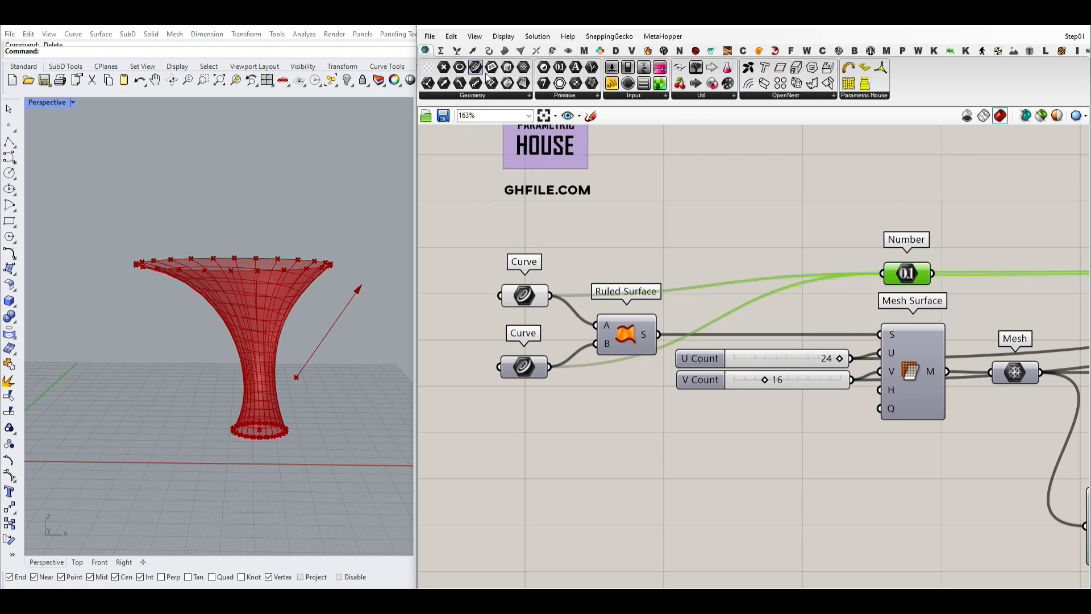
left_click(525, 296)
left_click(527, 375)
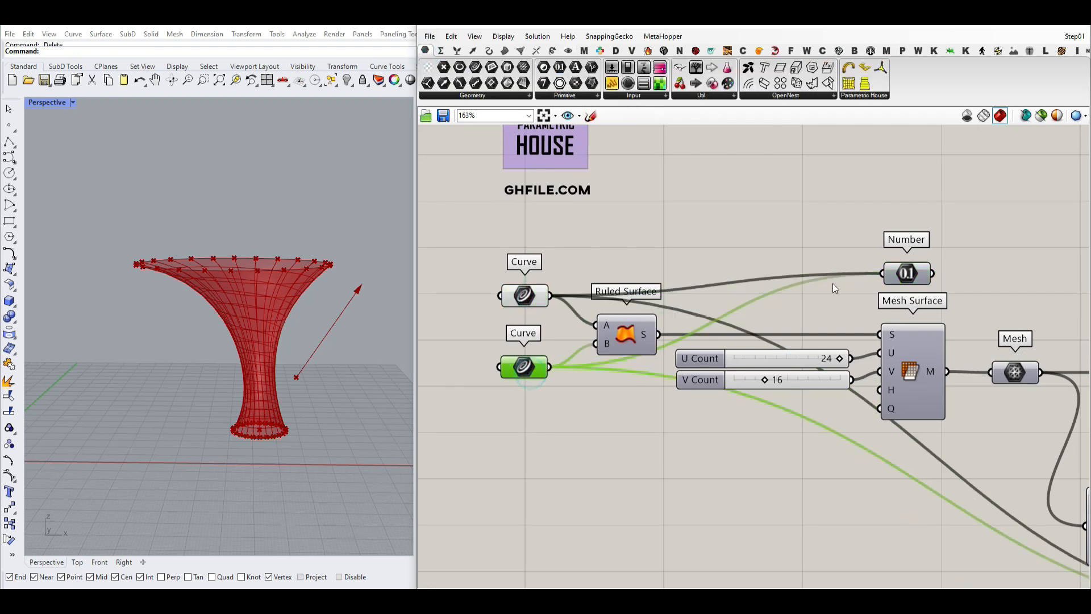
right_click_drag(910, 278, 796, 278)
mouse_move(797, 277)
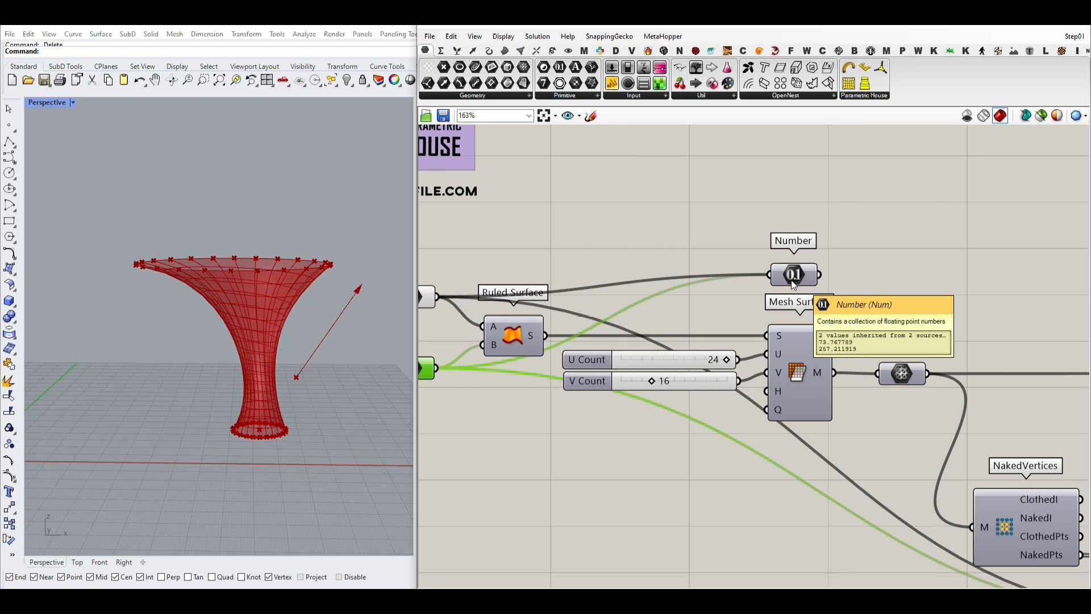
scroll(768, 277, "down", 6)
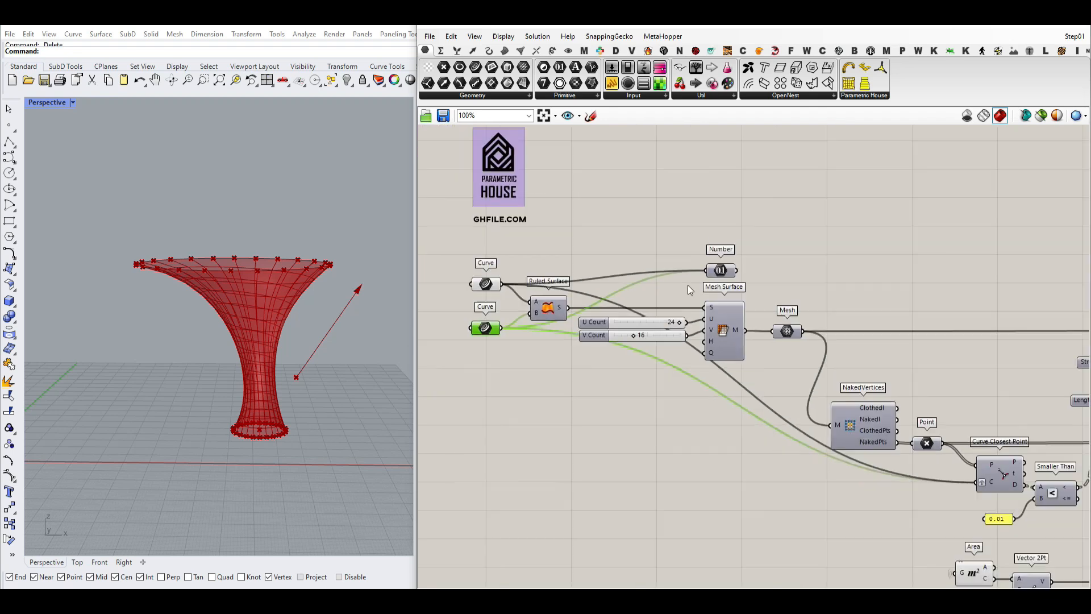
Set the U Count slider of Mesh Surface to 22.
left_click(883, 283)
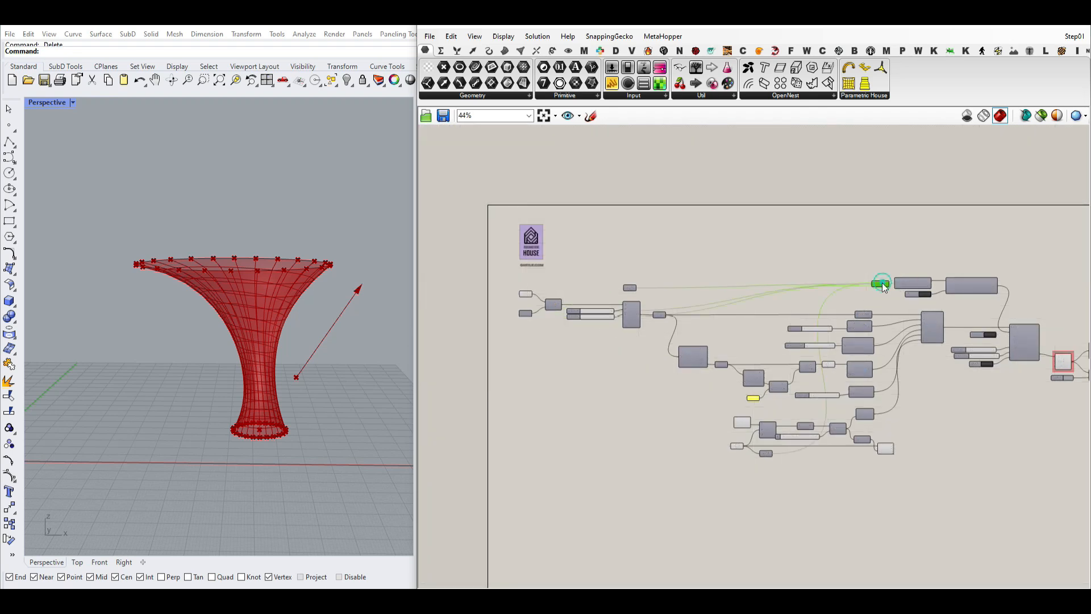
scroll(594, 332, "up", 5)
scroll(647, 306, "down", 2)
right_click_drag(754, 364, 725, 321)
scroll(636, 283, "up", 3)
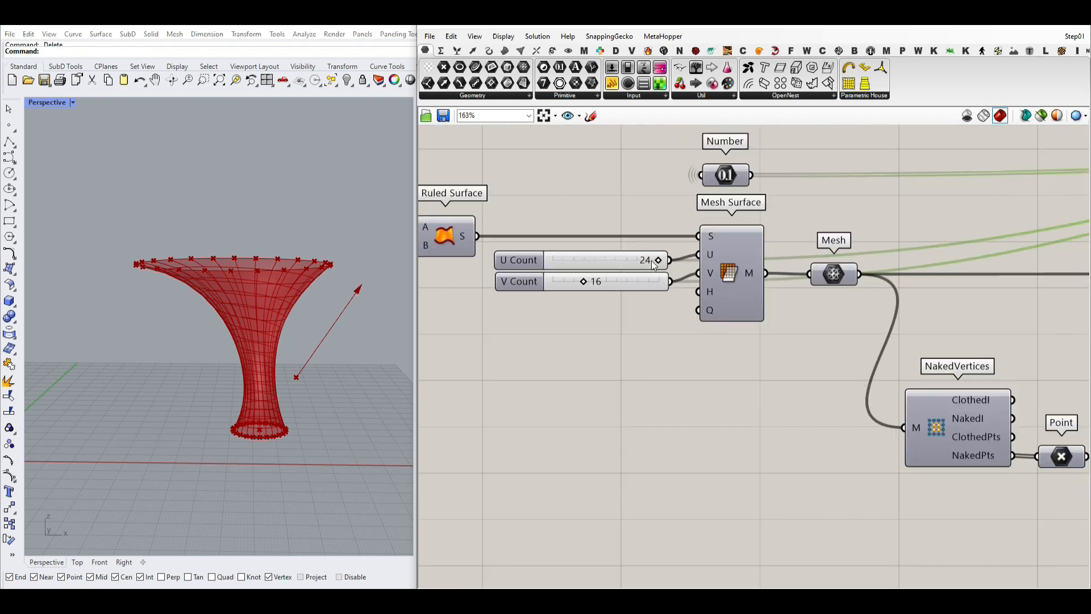
left_click_drag(659, 264, 656, 261)
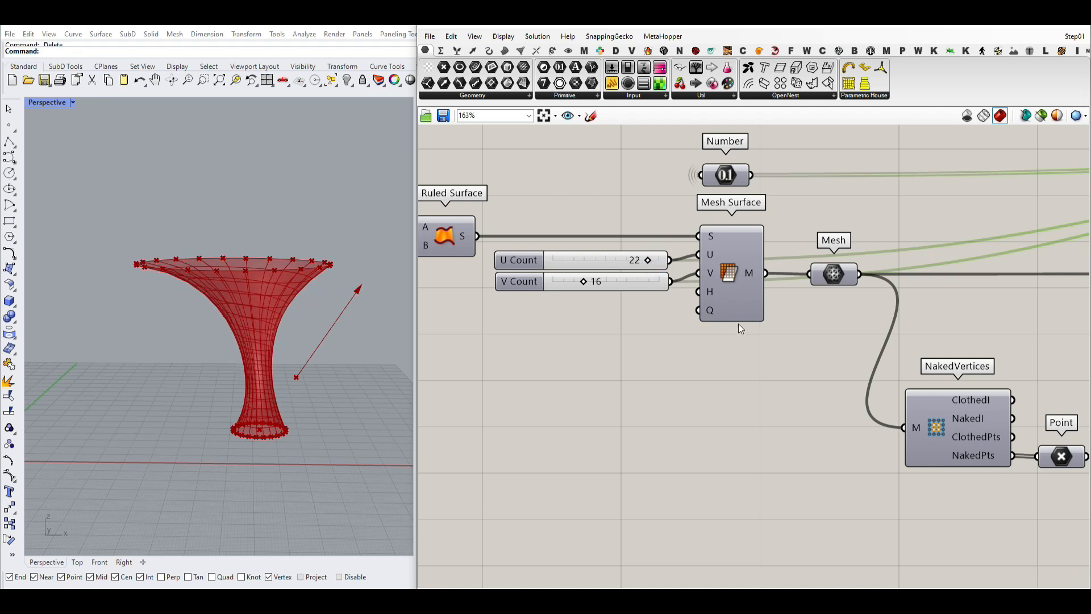
Check the wind Point's Number value and move that Point to a new viewport position to change the wind direction.
scroll(738, 323, "down", 5)
scroll(761, 357, "up", 6)
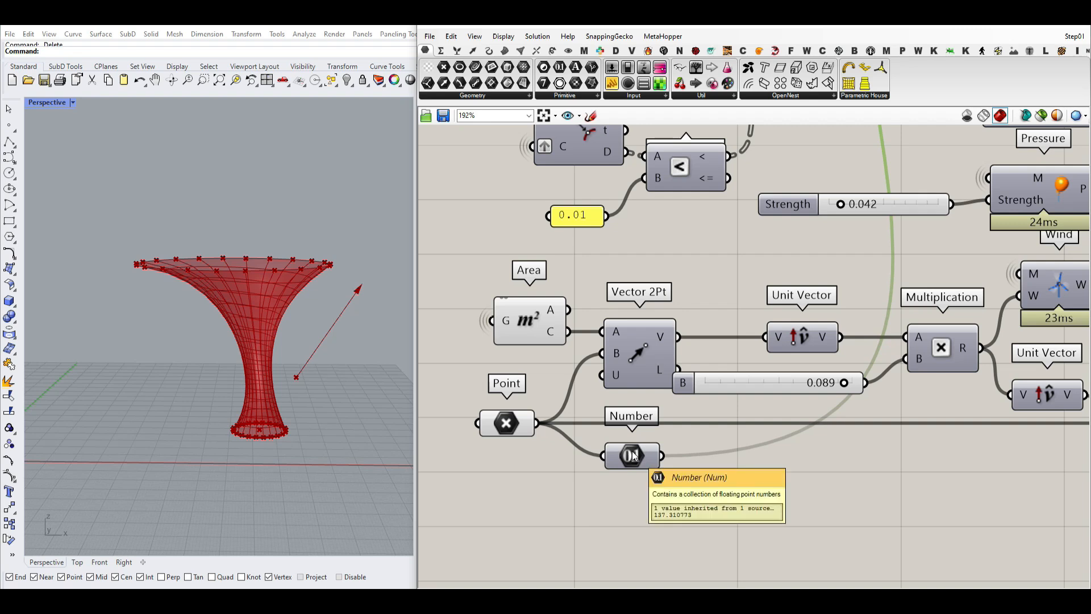
left_click(508, 431)
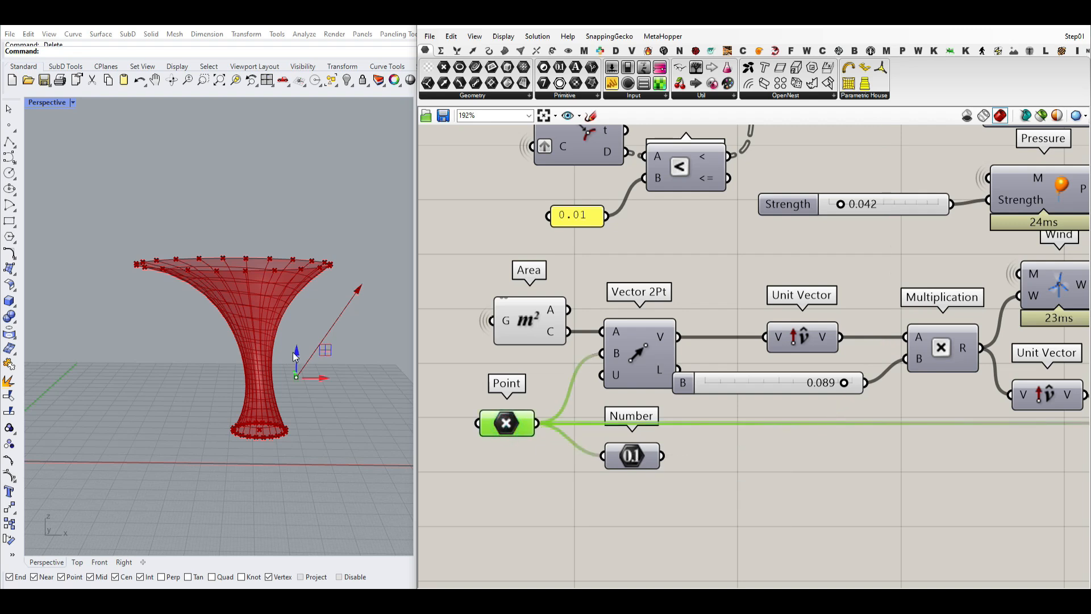
mouse_move(319, 378)
left_mouse_down()
mouse_move(319, 394)
mouse_move(219, 391)
mouse_move(342, 392)
mouse_move(319, 392)
left_mouse_up()
Follow the Point's Number parameter to the Number parameter before Mass Addition and inspect its collected values.
left_click(630, 455)
scroll(629, 441, "down", 4)
right_click_drag(706, 288, 558, 490)
scroll(733, 305, "up", 4)
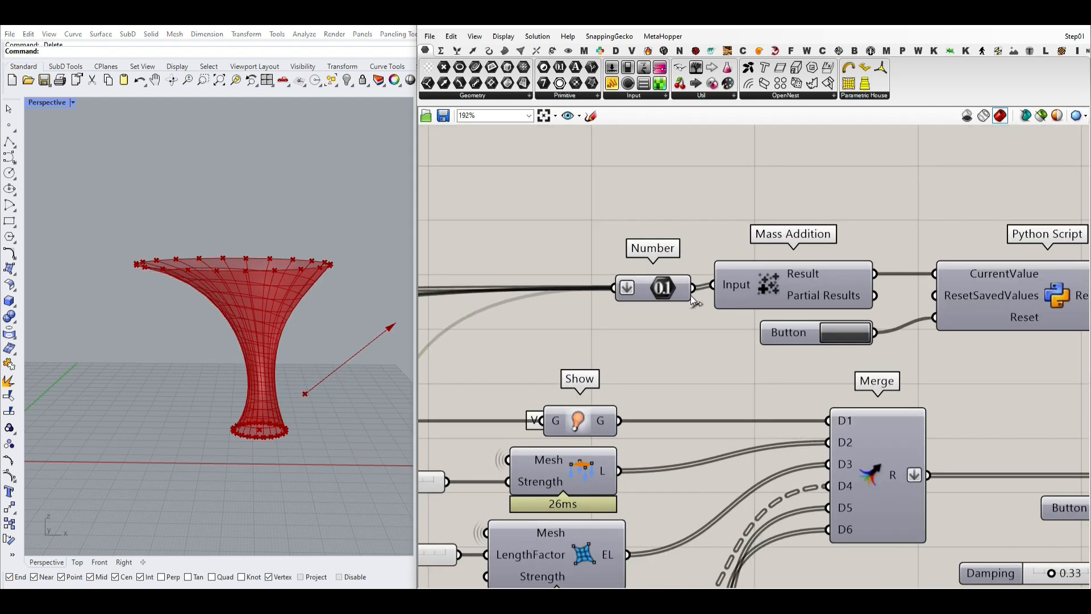
right_click(658, 290)
right_click_drag(654, 249, 632, 218)
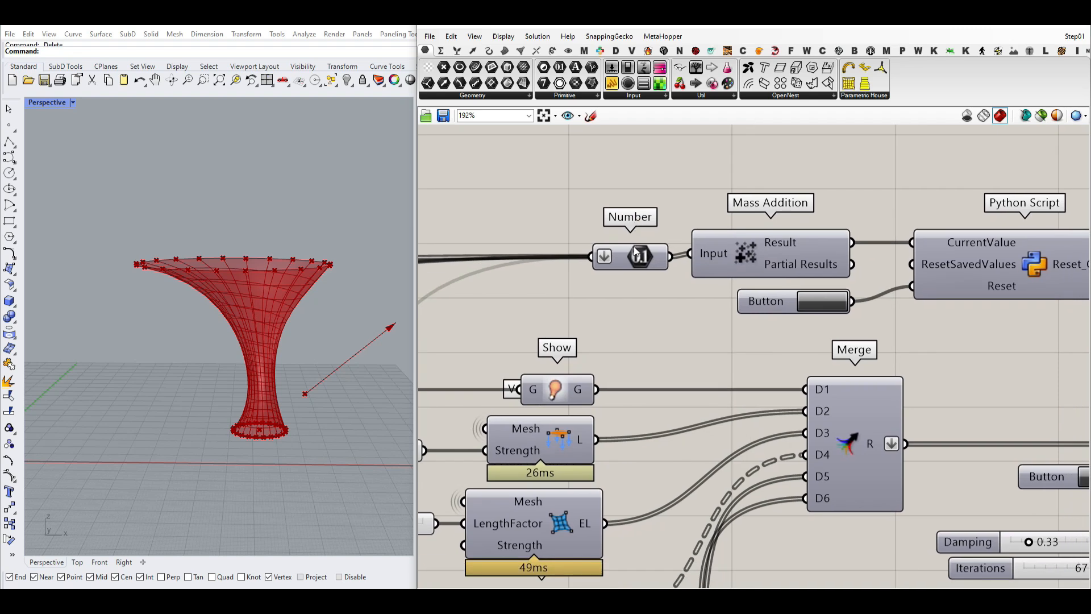
mouse_move(637, 250)
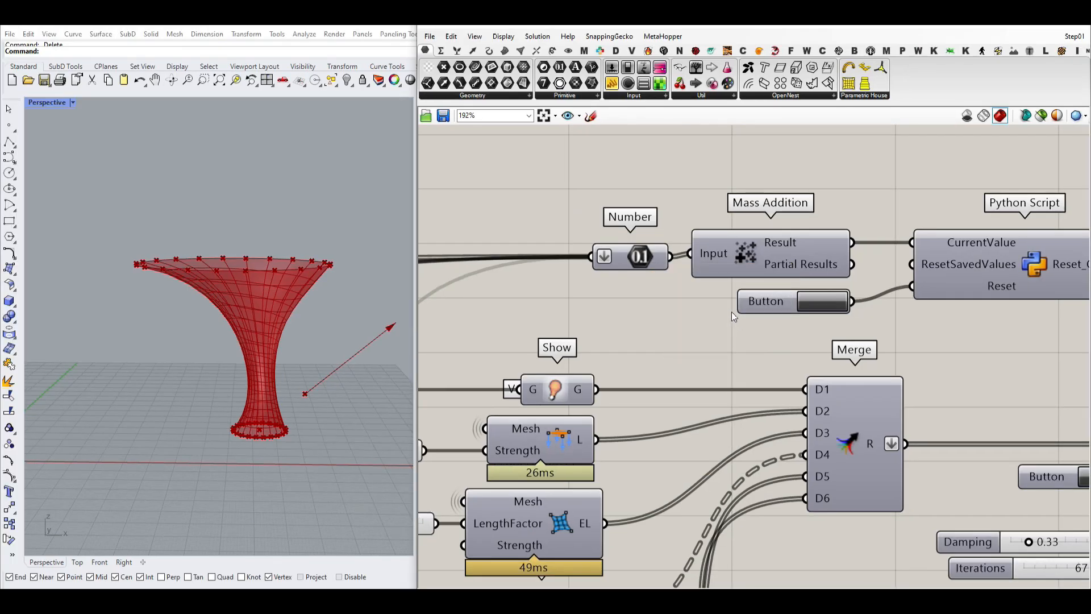
Nudge the Number parameter slightly farther from Mass Addition and inspect the Result output.
right_click_drag(731, 312, 610, 323)
left_click_drag(522, 267, 512, 264)
left_click(572, 325)
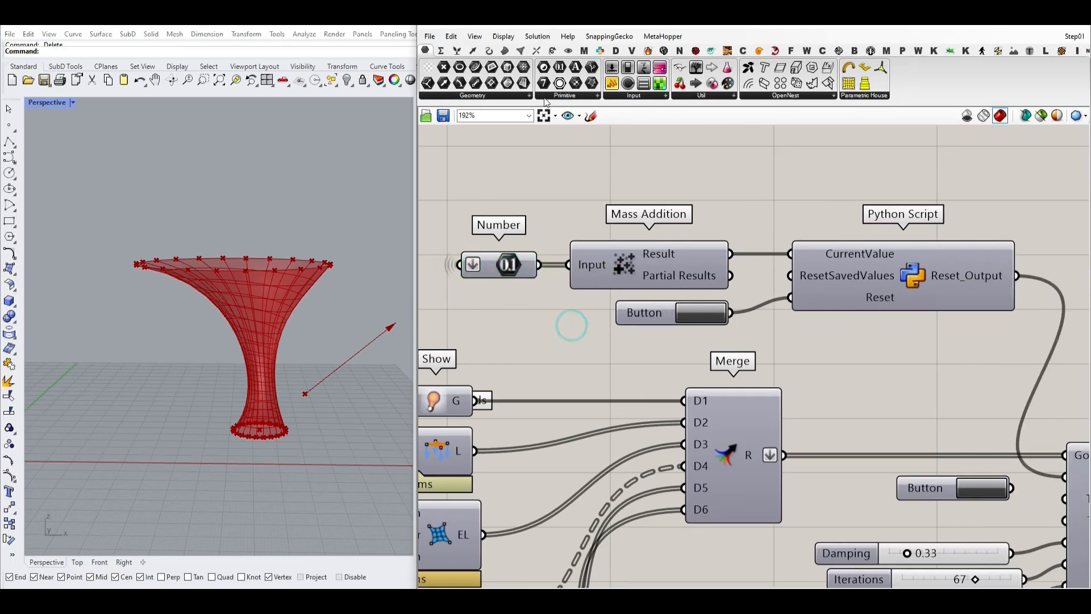
left_click(441, 51)
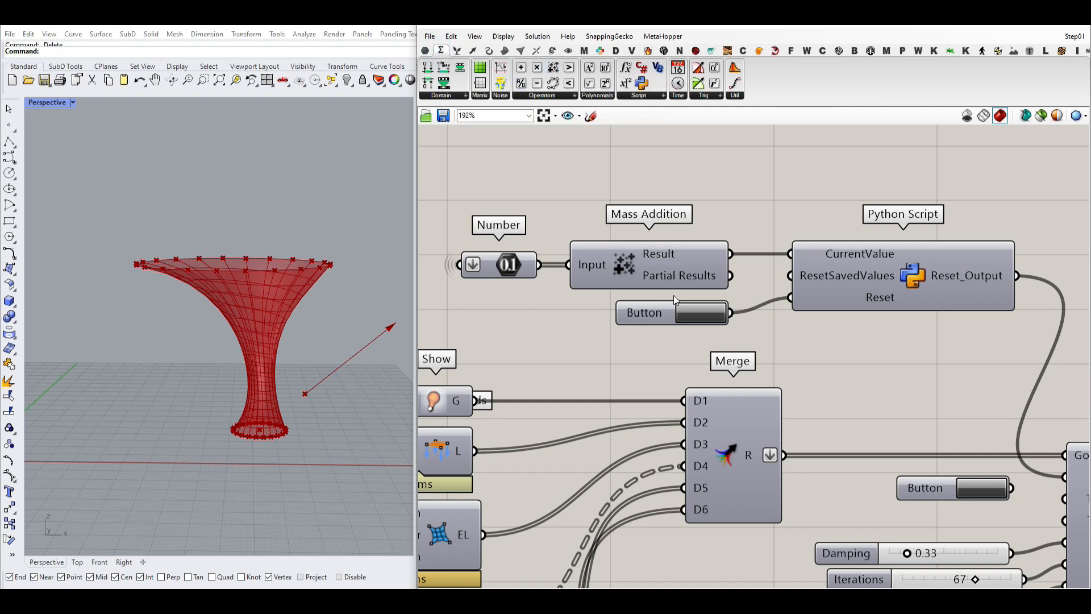
mouse_move(661, 255)
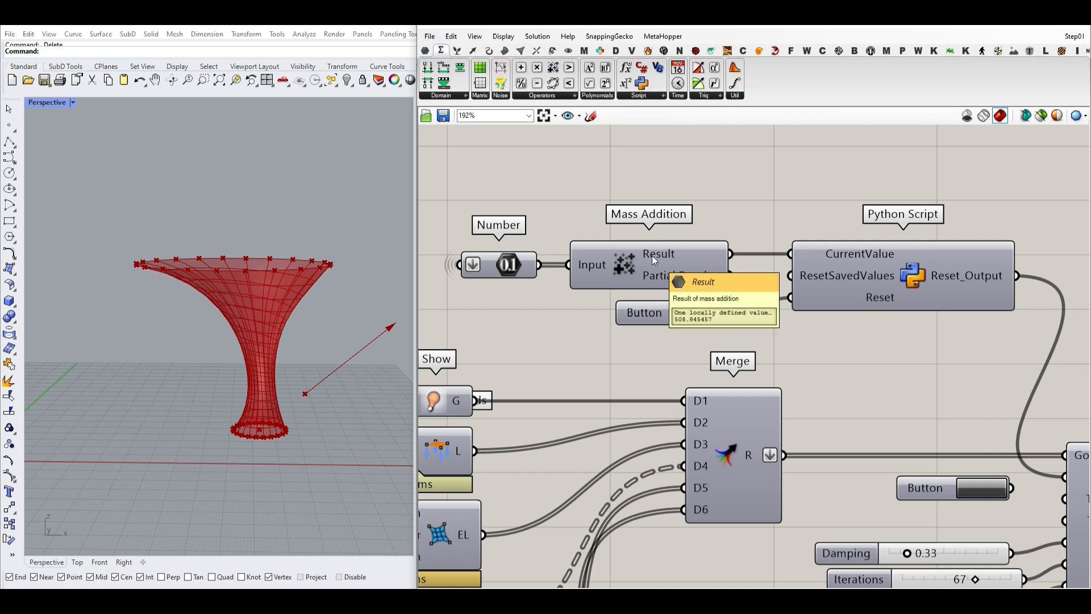
Add a panel above Mass Addition and connect the Number parameter's output to it.
double_click(627, 183)
type("//")
key("Return")
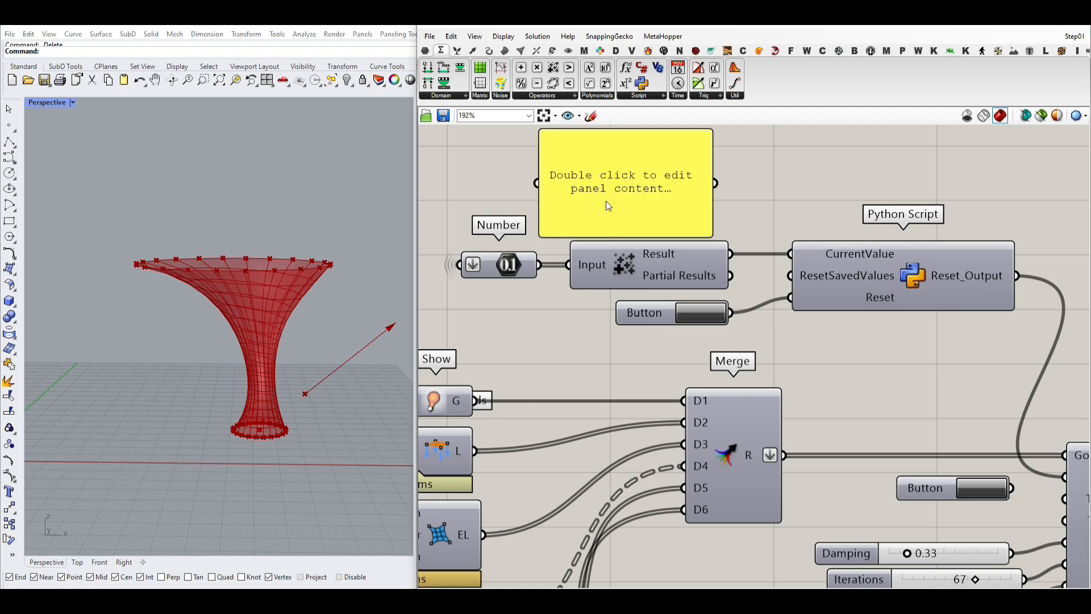
left_click_drag(541, 265, 537, 185)
right_click_drag(624, 194, 582, 248)
left_click_drag(581, 249, 609, 186)
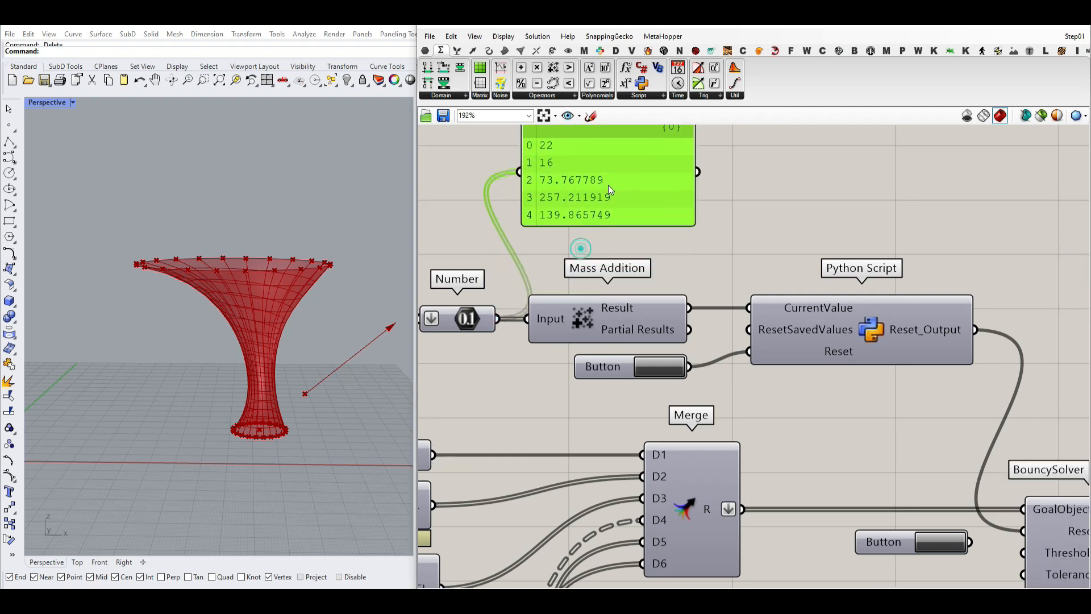
Duplicate the panel beside the original and connect Mass Addition's Result output to the copy.
left_click_drag(644, 226, 646, 257)
left_click_drag(646, 207, 832, 199, "alt")
left_click_drag(690, 307, 711, 200)
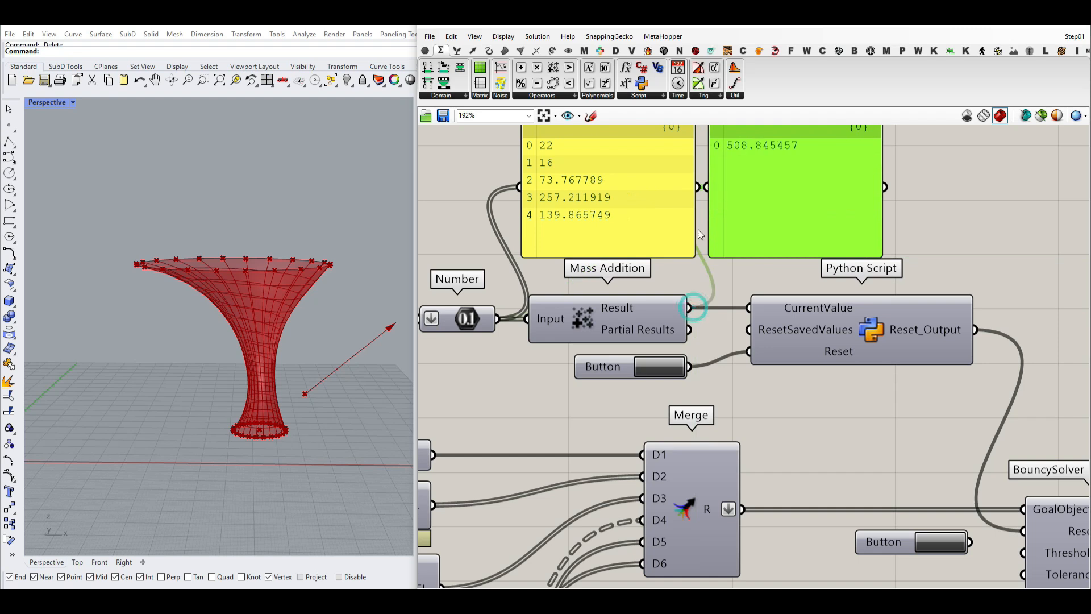
right_click_drag(663, 220, 664, 249)
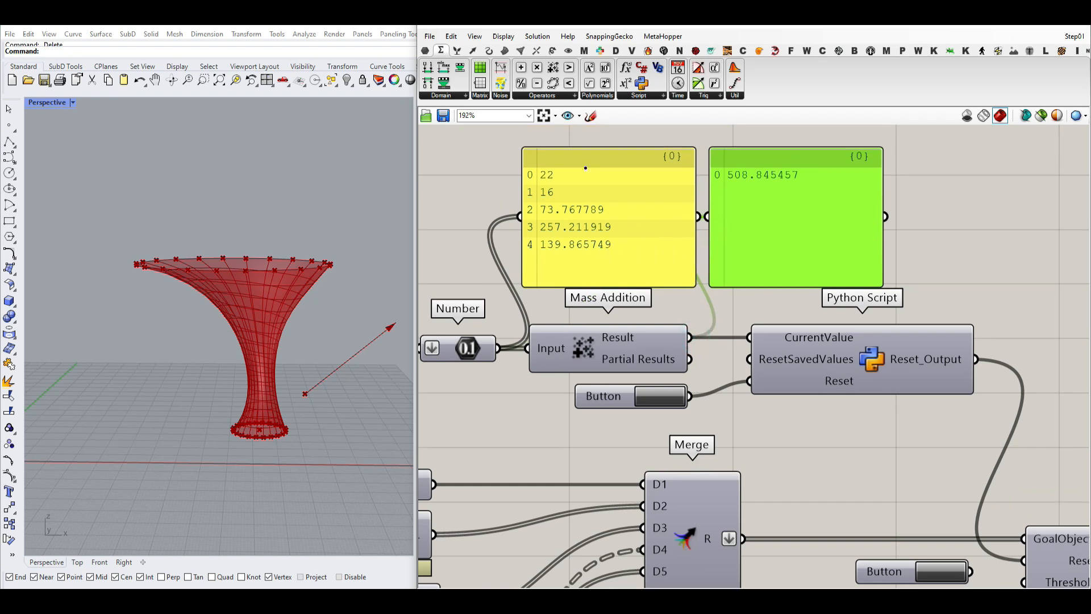
mouse_move(585, 261)
left_mouse_down()
mouse_move(760, 195)
mouse_move(774, 159)
left_mouse_up()
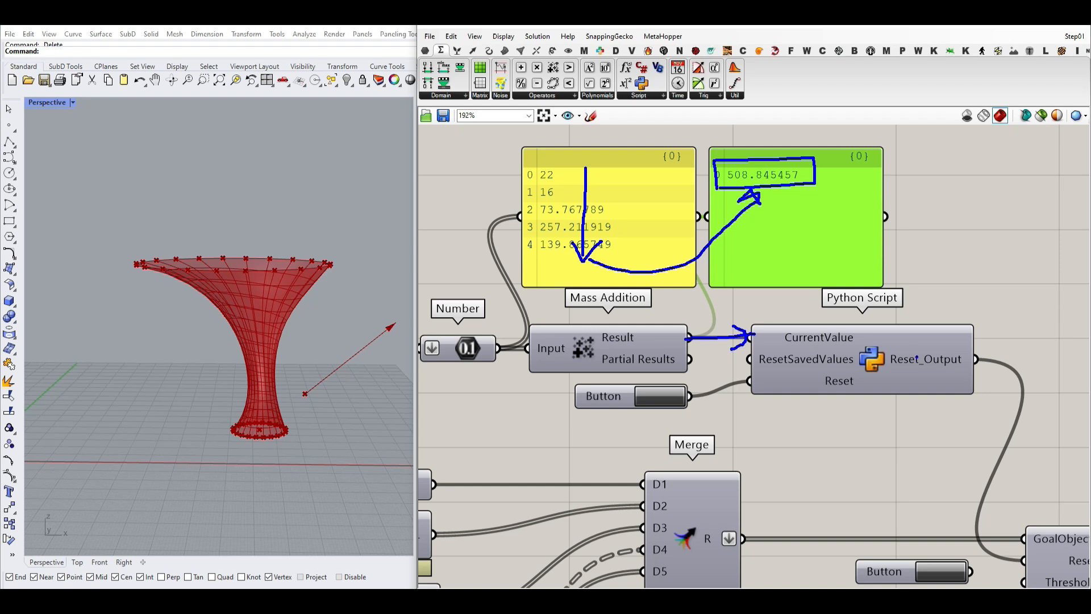
Delete both panels above Mass Addition.
left_click(612, 261)
key("Delete")
left_click(814, 249)
key("Delete")
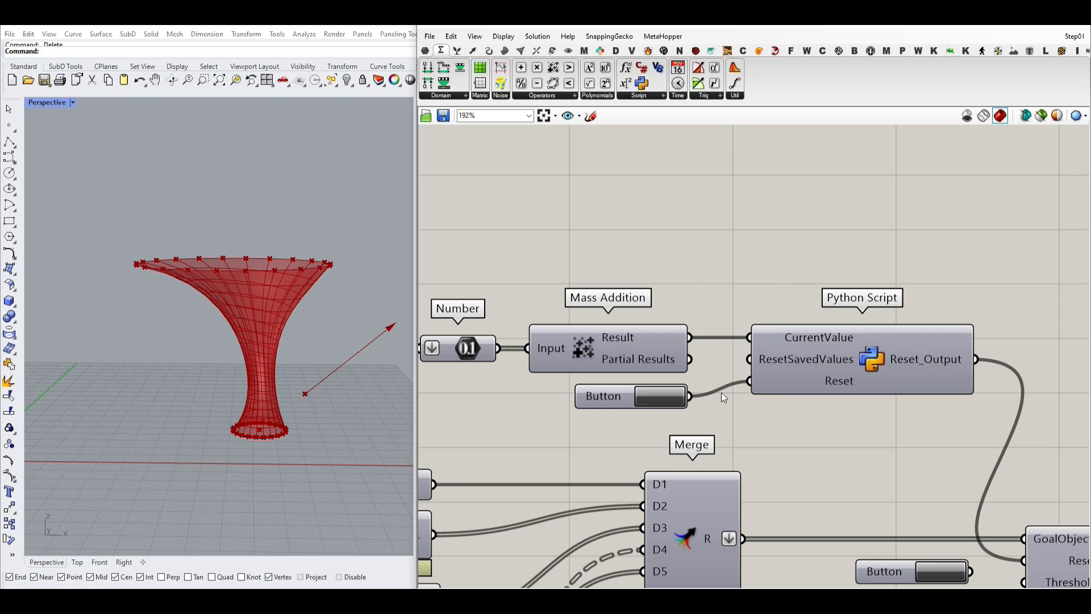
Trigger the Python Script's Button and connect the script's Reset_Output to a new panel beside it.
left_click(660, 401)
right_click_drag(798, 458, 695, 387)
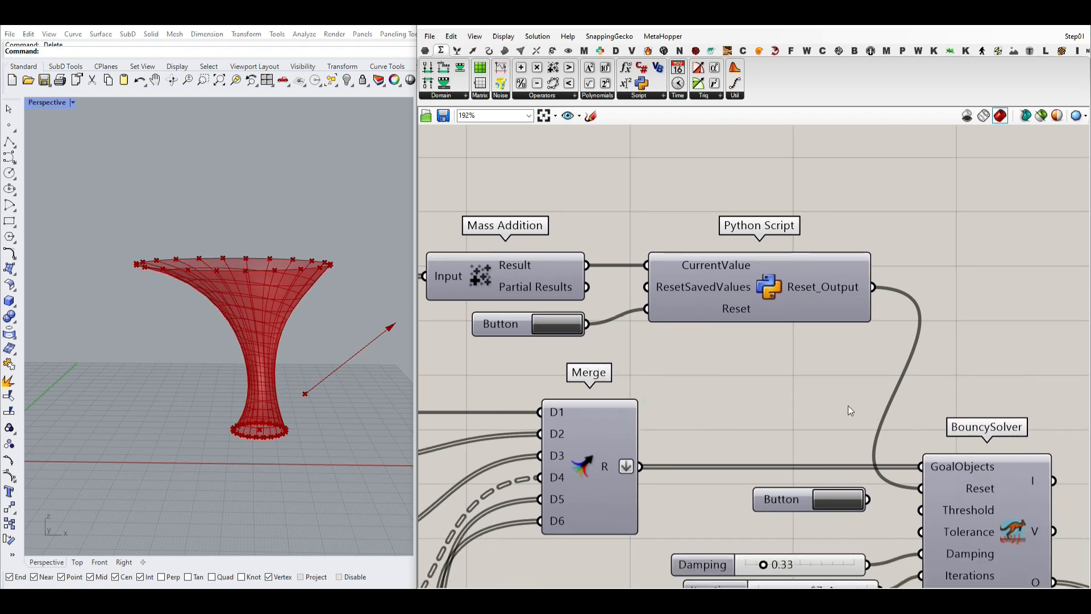
double_click(983, 252)
type("panel")
key("Return")
left_click_drag(873, 285, 937, 267)
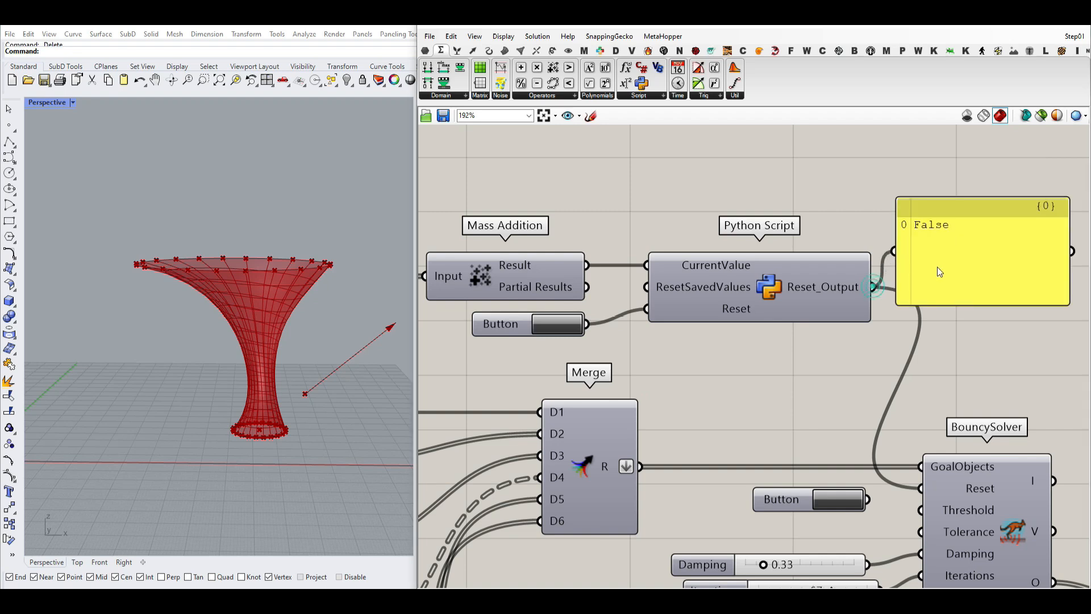
Move the Reset_Output panel below the U Count and V Count sliders.
scroll(983, 266, "down", 8)
left_click_drag(1004, 282, 711, 339)
scroll(711, 339, "up", 8)
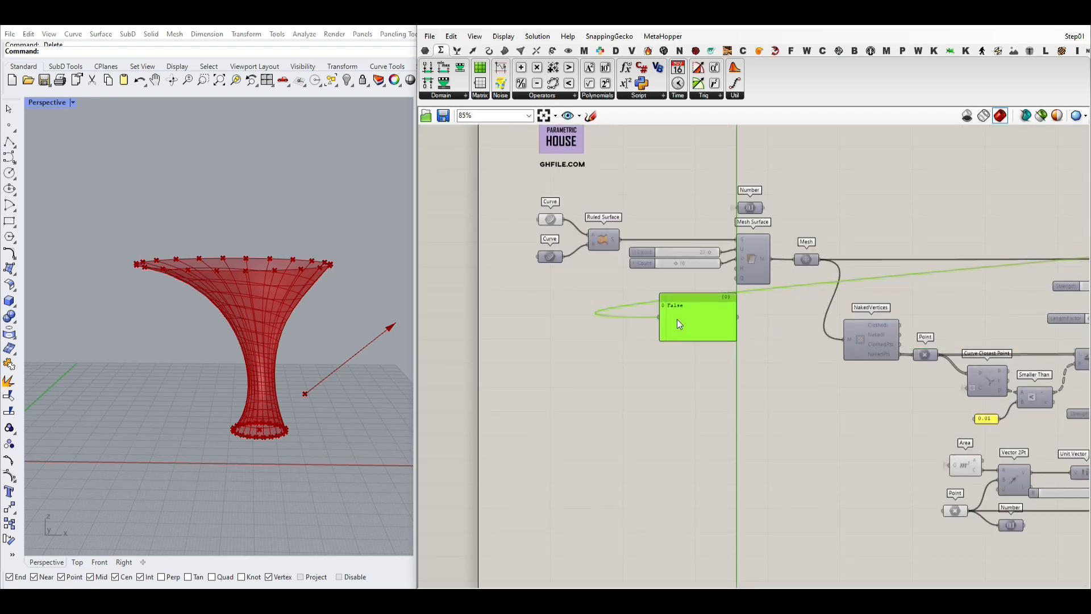
scroll(719, 239, "up", 3)
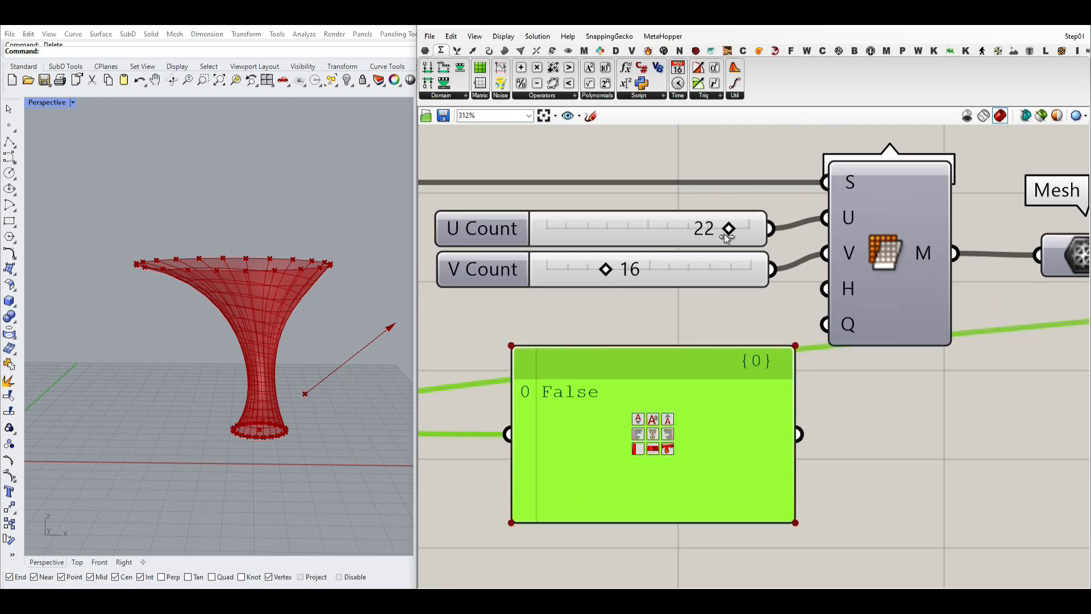
Set U Count to 15 and V Count to 9 while watching the Reset_Output panel.
left_click_drag(729, 231, 661, 232)
mouse_move(612, 273)
left_mouse_down()
mouse_move(660, 273)
mouse_move(600, 275)
left_mouse_up()
mouse_move(666, 228)
left_mouse_down()
mouse_move(642, 227)
mouse_move(658, 228)
left_mouse_up()
left_click_drag(608, 272, 583, 273)
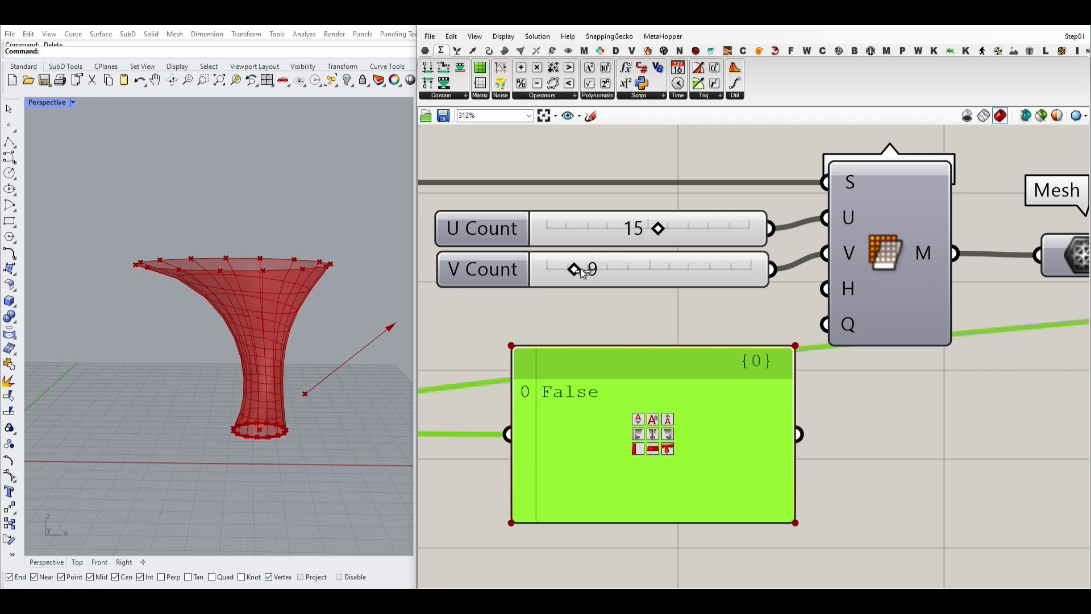
Delete the Reset_Output panel below the sliders.
right_click_drag(256, 405, 290, 392)
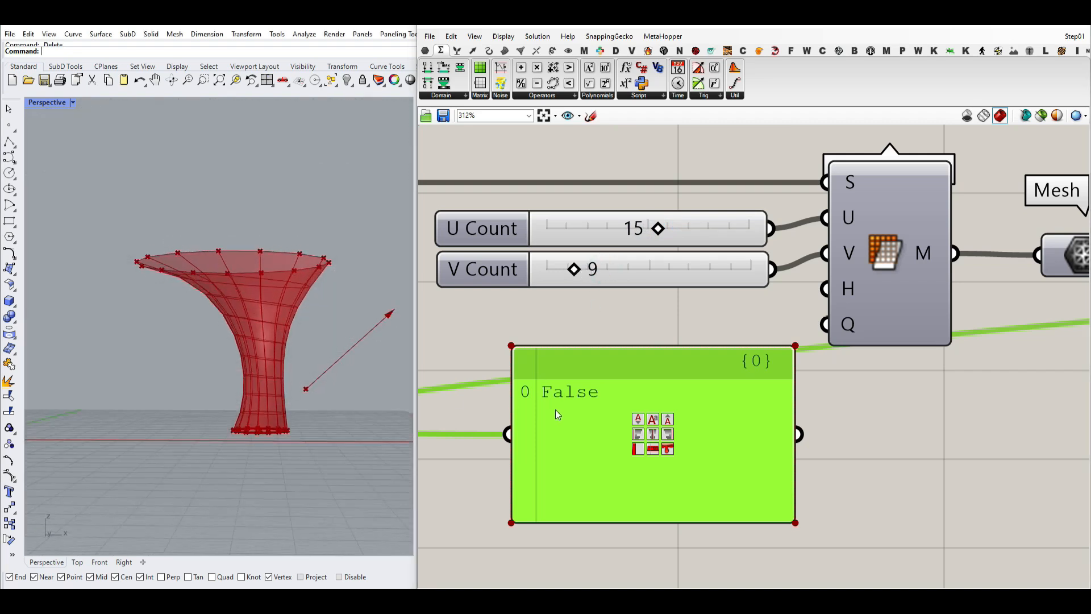
left_click(575, 425)
key("Delete")
Bake the vase's base curve from the upper Curve parameter.
scroll(677, 424, "down", 5)
right_click_drag(676, 424, 749, 426)
left_click(561, 308)
scroll(560, 307, "up", 3)
right_click(550, 312)
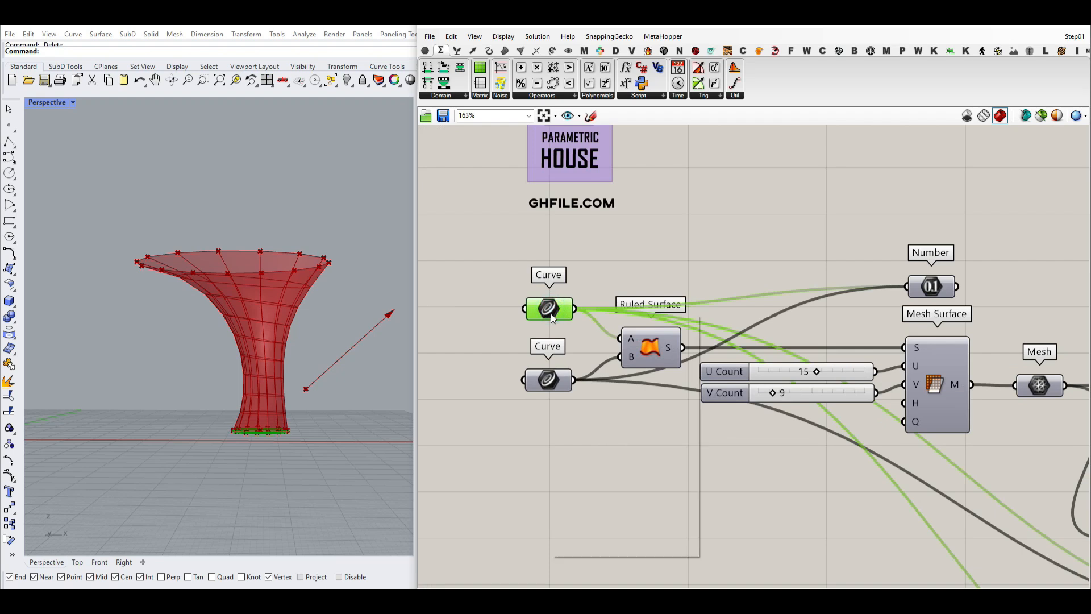
left_click(583, 360)
left_click(587, 467)
Set the baked base curve as the single referenced curve of the upper Curve parameter.
left_click(272, 433)
right_click(563, 309)
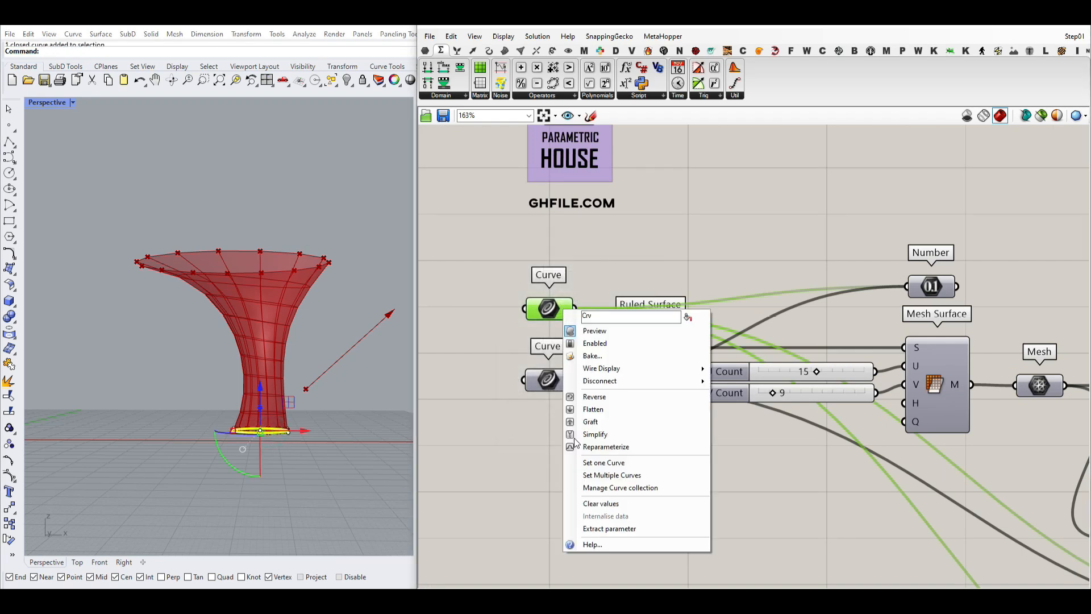
left_click(601, 462)
Move the baked base curve a short distance along the X axis and deselect it.
left_click_drag(297, 430, 320, 437)
left_click(340, 438)
right_click_drag(364, 401, 376, 321)
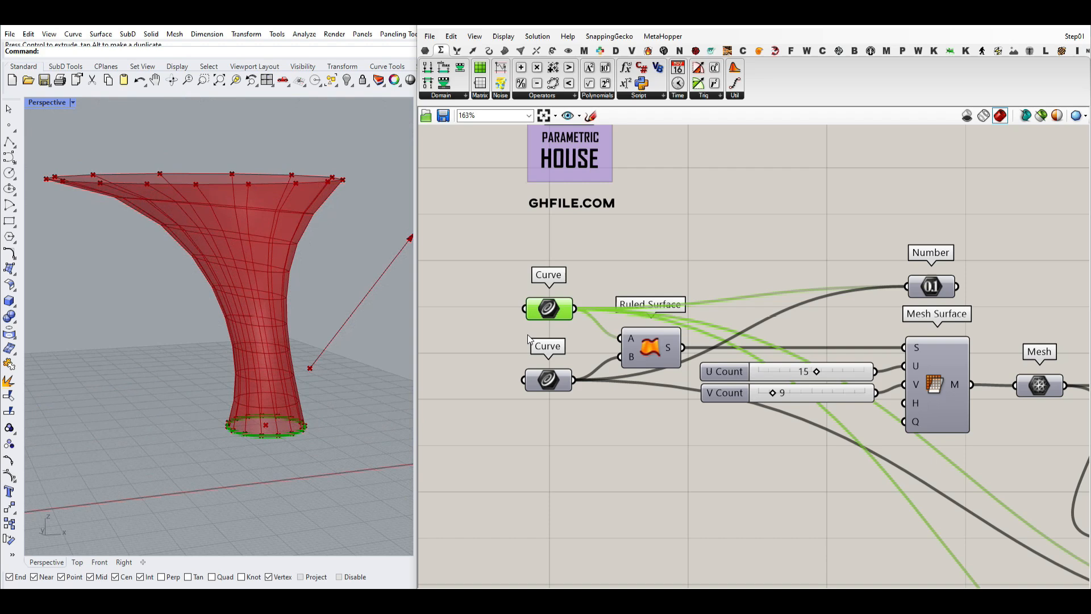
Internalise the upper Curve parameter's data and delete the baked base curve from the Rhino viewport.
right_click(548, 309)
left_click(591, 514)
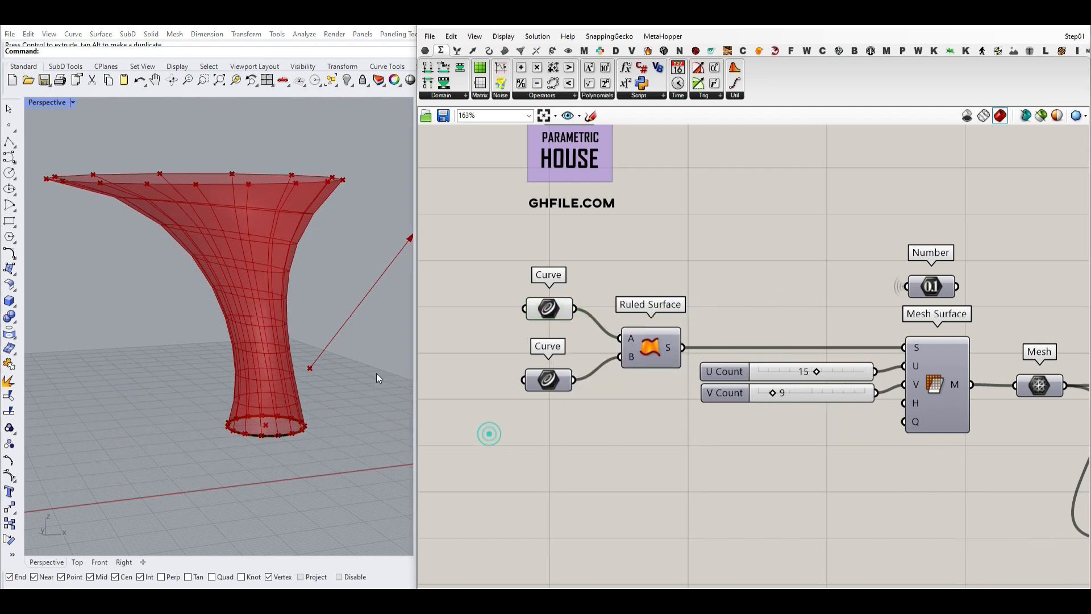
left_click(262, 397)
key("Delete")
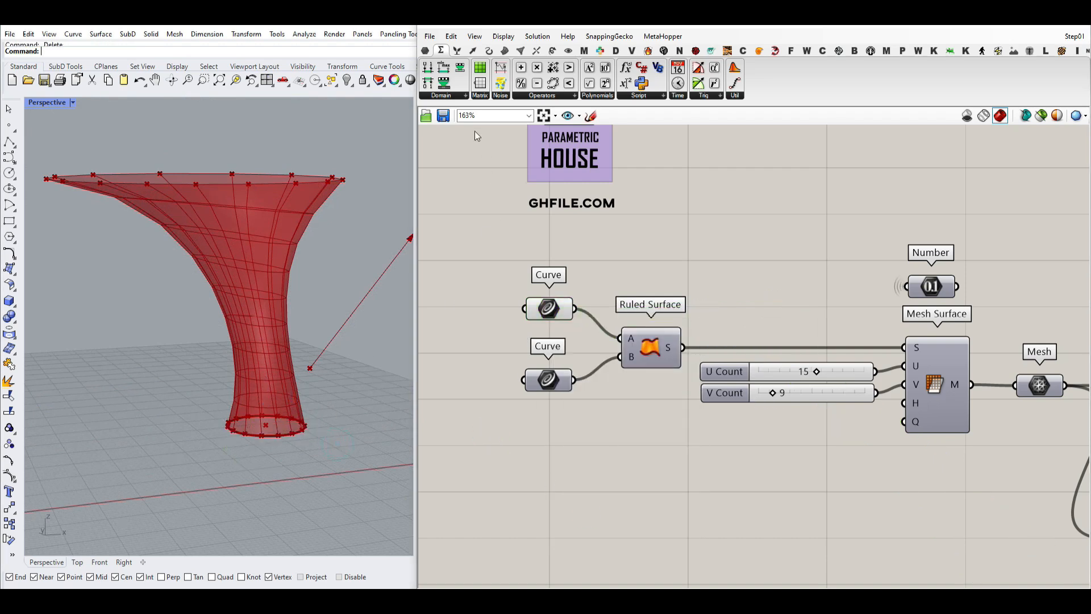
Toggle the preview of the Mesh Edges component connected to the List Item after the BouncySolver.
scroll(751, 301, "down", 5)
right_click_drag(1004, 309, 728, 297)
scroll(799, 319, "up", 3)
right_click_drag(974, 355, 785, 342)
scroll(787, 345, "up", 3)
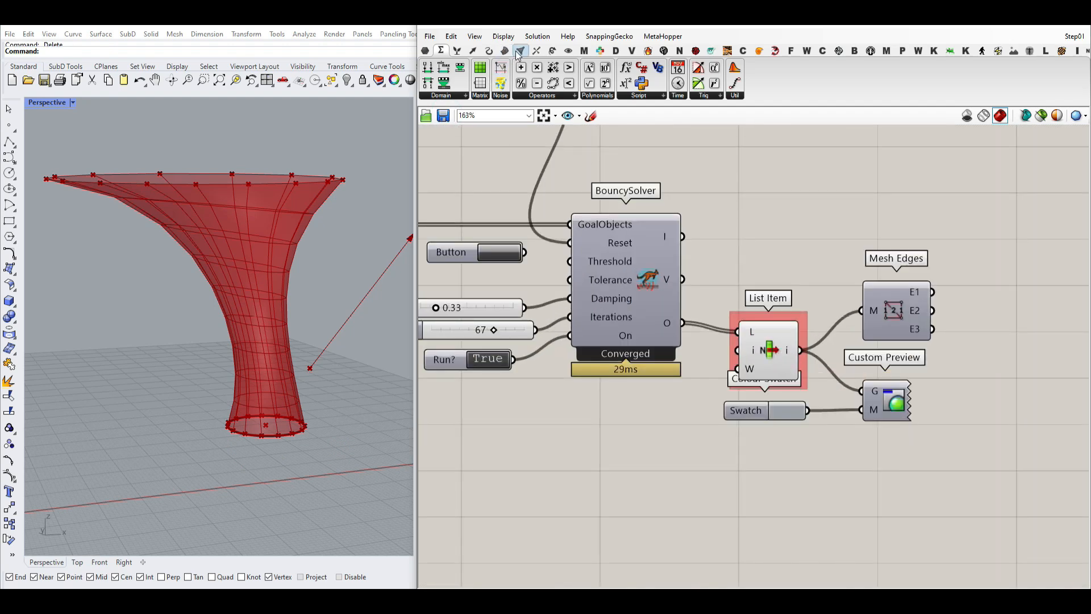
left_click(520, 51)
left_click(894, 309)
right_click_drag(365, 365, 281, 250)
right_click(891, 308)
left_click(926, 323)
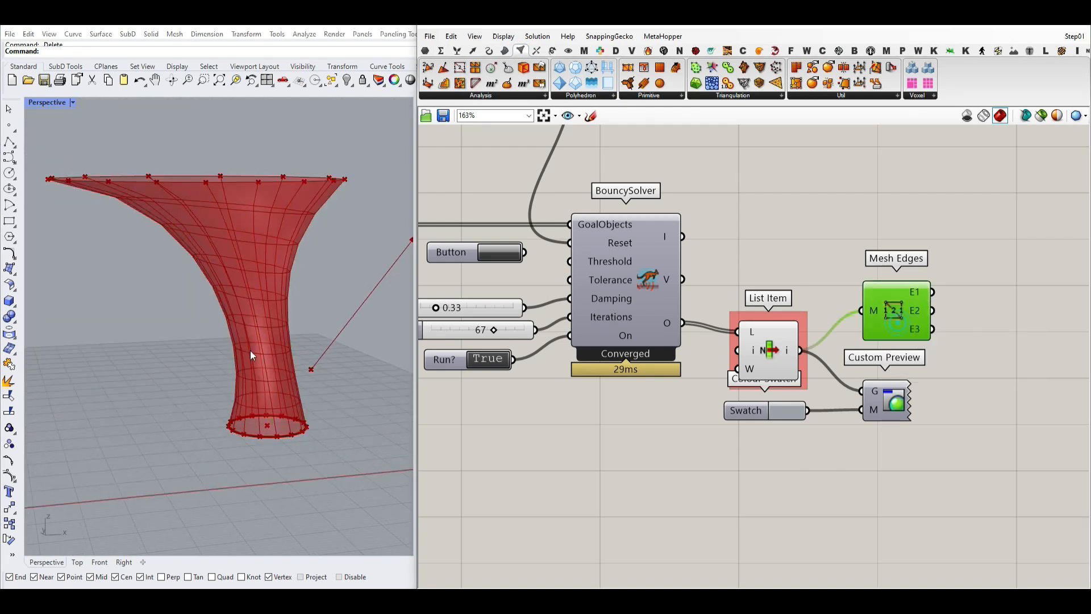
Turn on the previews of the Custom Preview and Mesh Edges components and clear the component selection.
right_click_drag(253, 356, 256, 403)
right_click(876, 406)
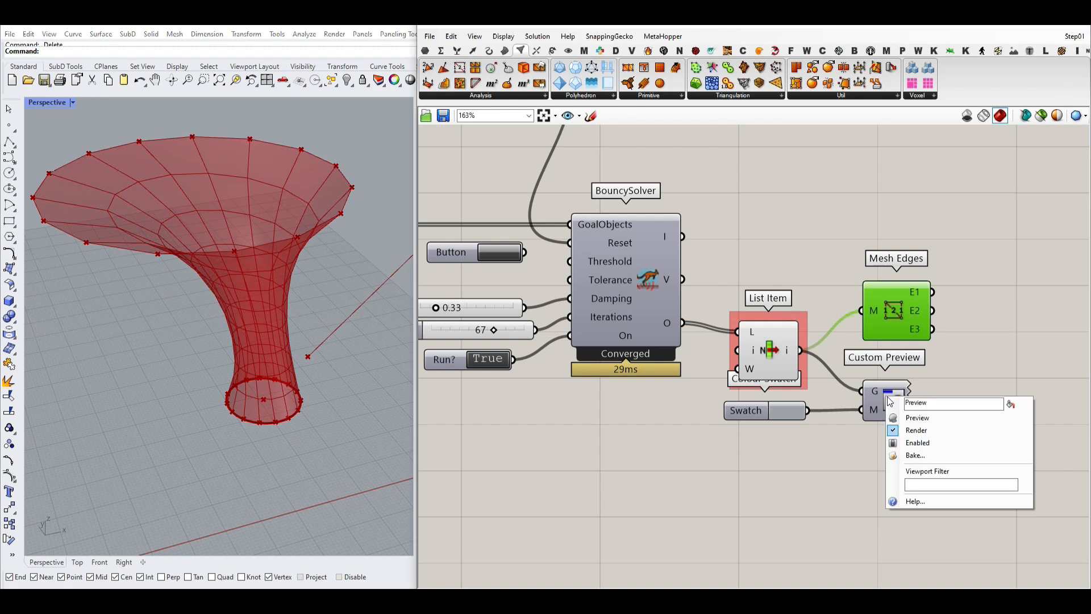
left_click(903, 415)
right_click_drag(364, 392, 227, 307)
right_click(890, 308)
left_click(926, 323)
left_click(858, 214)
Trigger the button wired to the Python Script's Reset input.
mouse_move(261, 227)
right_mouse_down()
mouse_move(267, 280)
mouse_move(262, 228)
right_mouse_up()
scroll(585, 262, "down", 4)
left_click(510, 241)
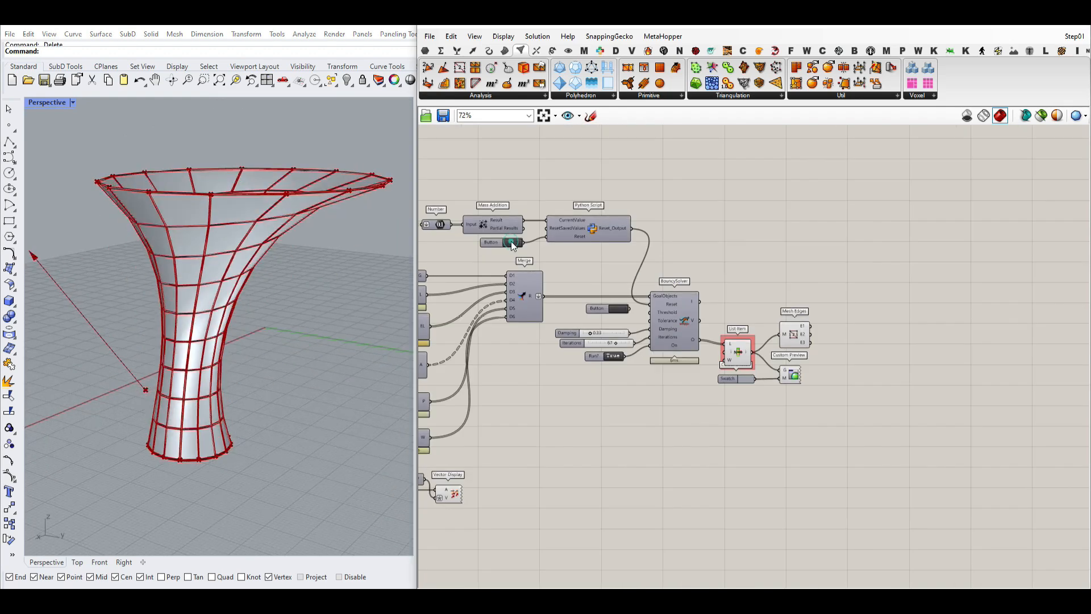
Set the wind slider feeding the Multiplication component to 0.100.
scroll(285, 307, "down", 7)
right_click_drag(285, 307, 290, 346)
right_click_drag(506, 353, 728, 347)
scroll(716, 358, "down", 4)
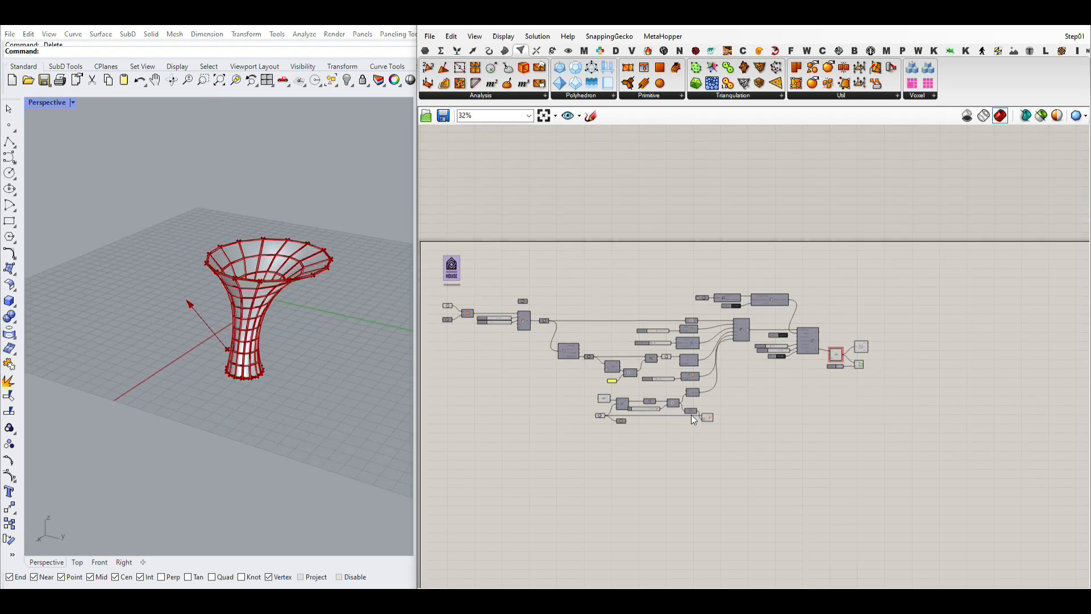
scroll(639, 407, "up", 8)
left_click_drag(655, 405, 703, 402)
right_click_drag(296, 405, 409, 327)
Set the Strength slider of the Pressure goal to 0.079.
scroll(644, 248, "up", 4)
right_click_drag(644, 247, 635, 315)
left_click_drag(656, 321, 675, 322)
Examine the relaxed vase mesh from several angles in the perspective view, near and far.
right_click_drag(209, 295, 234, 312)
scroll(234, 312, "up", 4)
scroll(307, 309, "down", 4)
right_click_drag(309, 310, 203, 320)
right_click_drag(168, 289, 224, 265)
scroll(224, 265, "up", 5)
right_click_drag(205, 323, 275, 306)
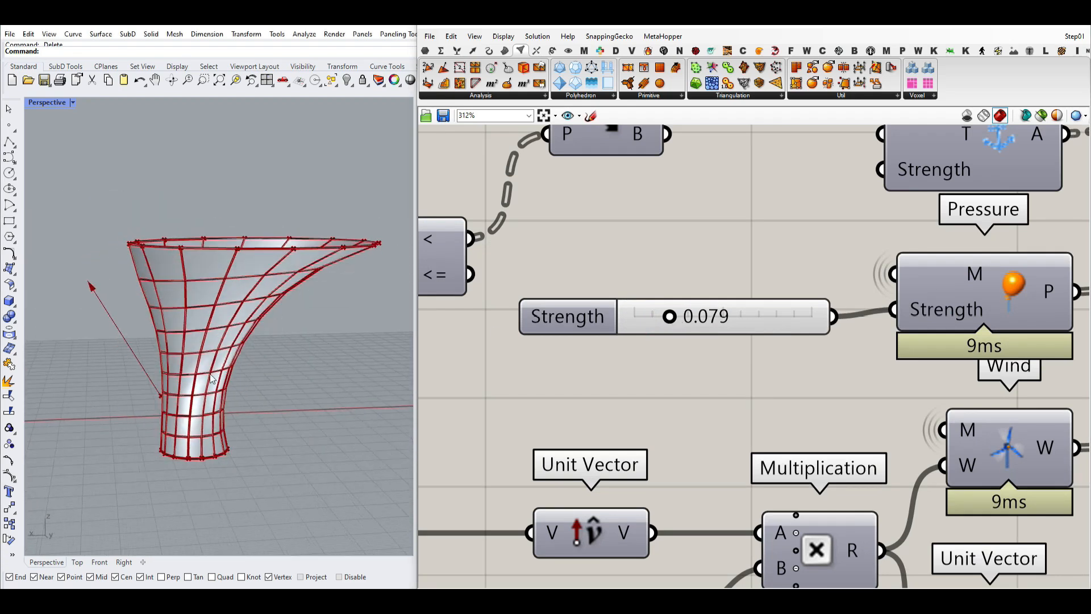
scroll(577, 274, "down", 7)
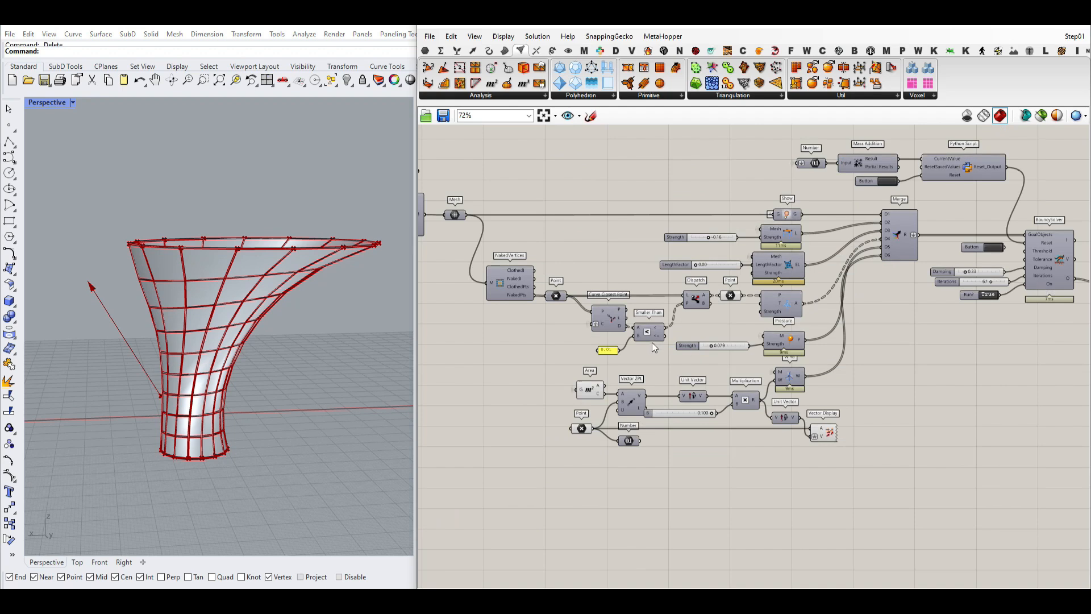